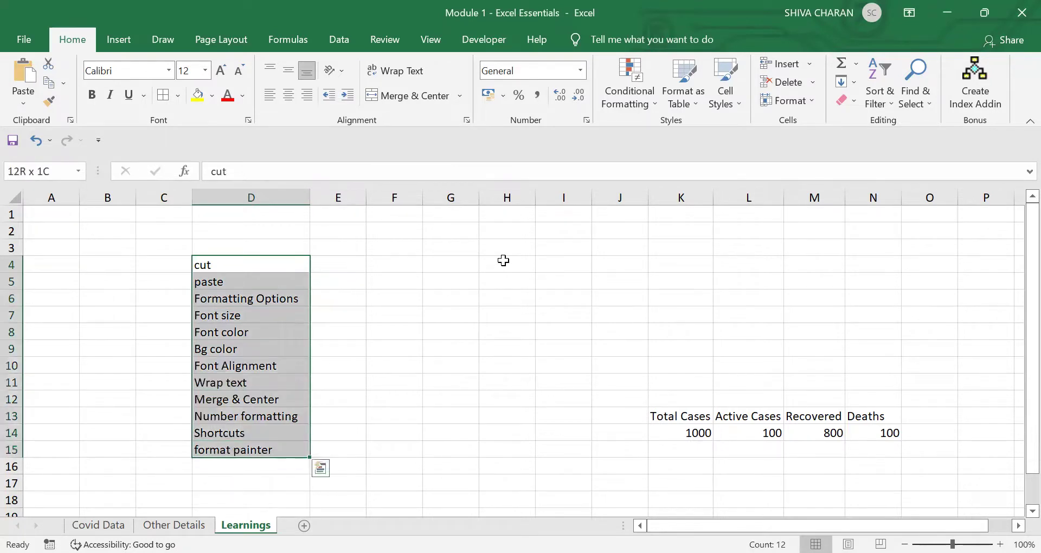
{"action": "key", "text": "Up"}
{"action": "key", "text": "Down"}
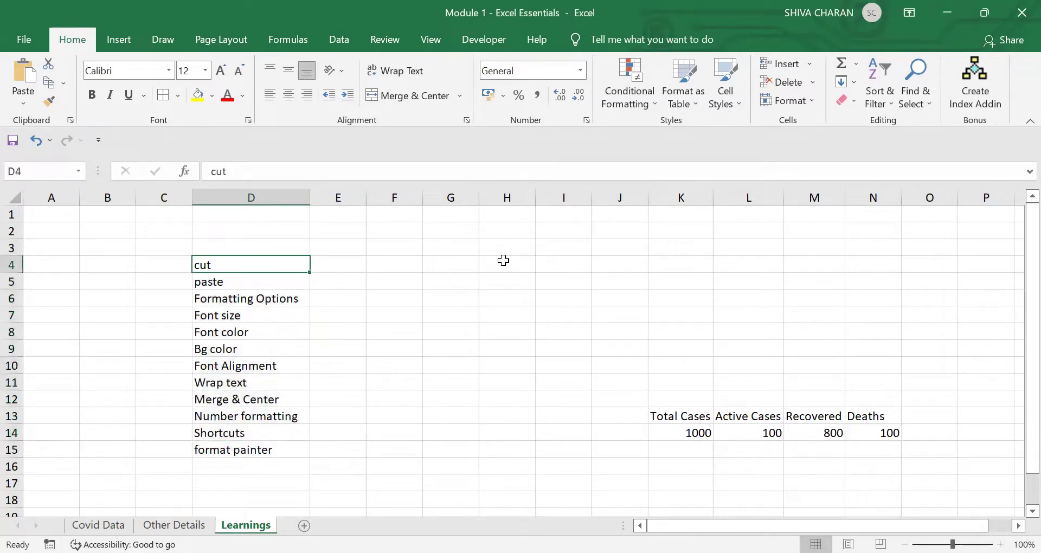
{"action": "key", "text": "Right"}
{"action": "key", "text": "Left"}
{"action": "key", "text": "Right"}
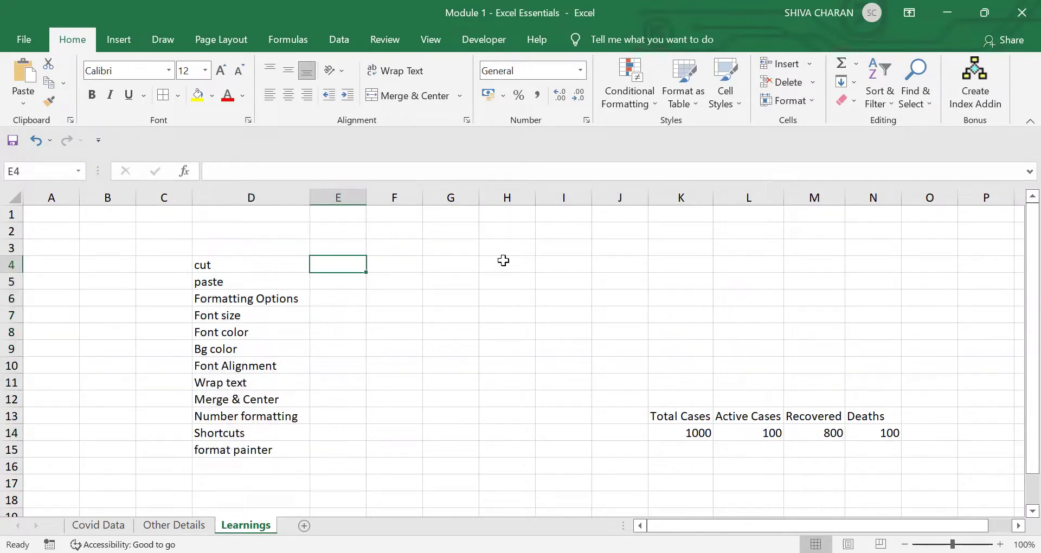
{"action": "left_click", "coordinate": [457, 265]}
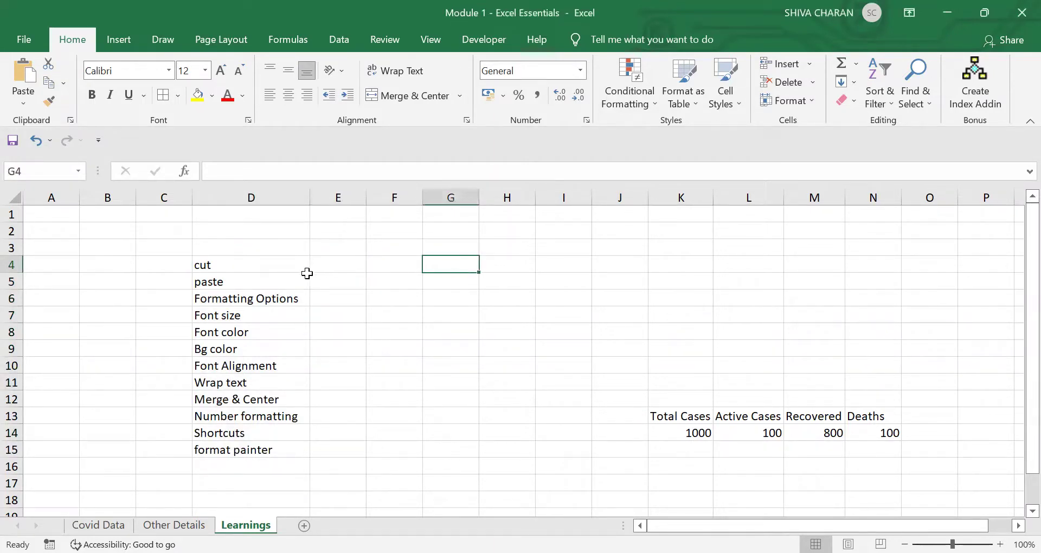
{"action": "left_click", "coordinate": [287, 268]}
{"action": "key", "text": "shift+Down"}
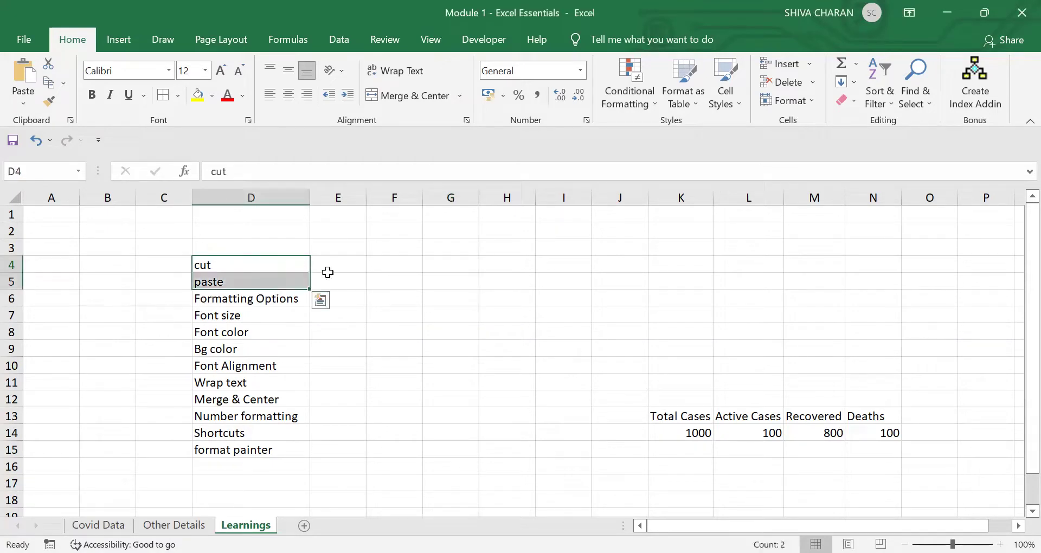
Enter the sample text Excel in cell G4.
{"action": "left_click", "coordinate": [435, 263]}
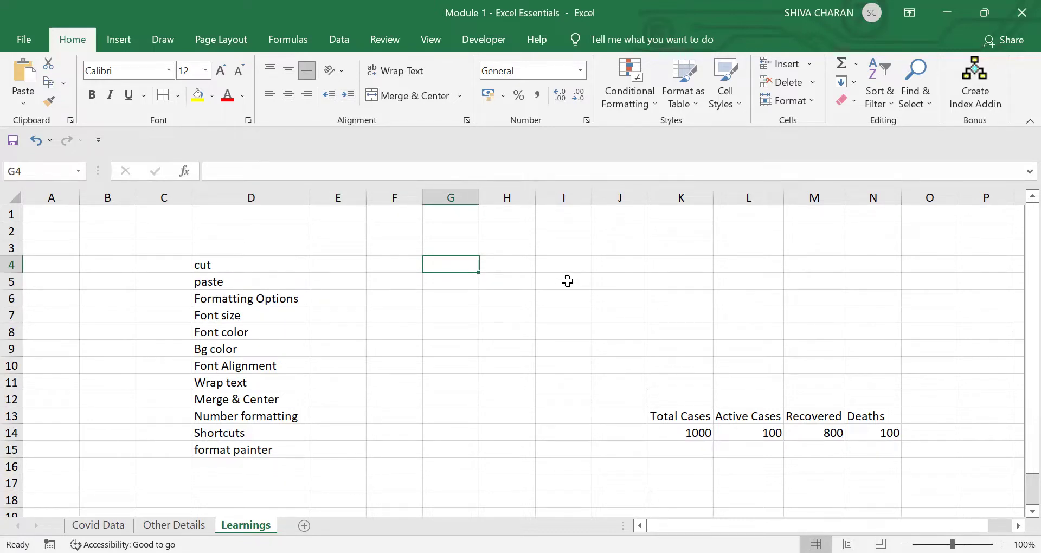
{"action": "type", "text": "Excel"}
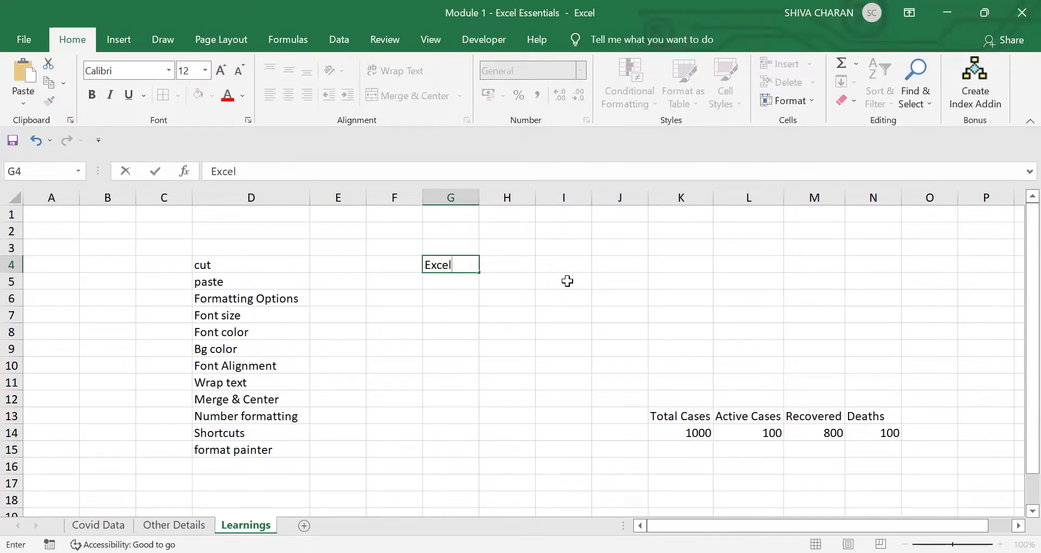
{"action": "key", "text": "Tab"}
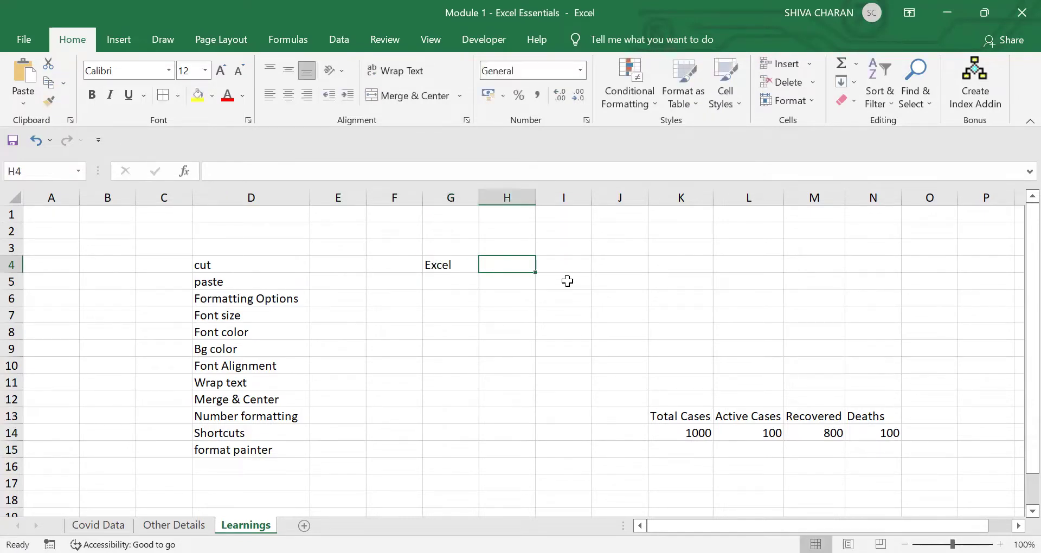
Cut the sample text from cell G4 and paste it into cell H5.
{"action": "key", "text": "Left"}
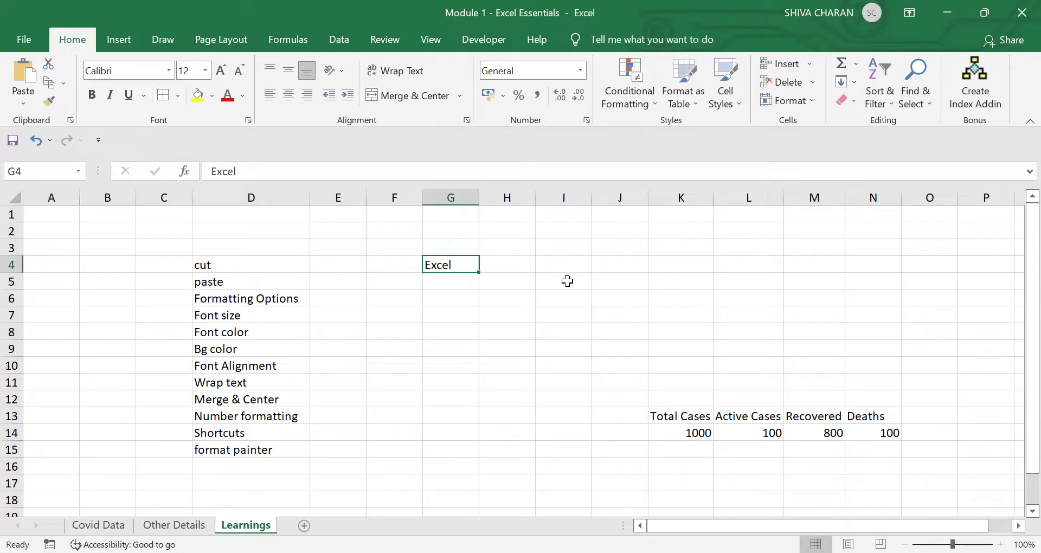
{"action": "key", "text": "ctrl+c"}
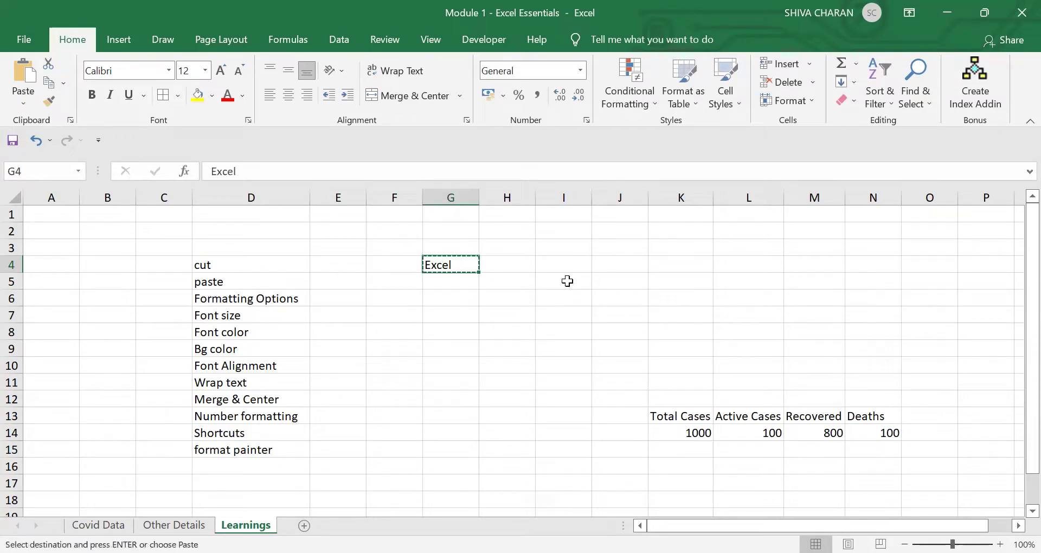
{"action": "key", "text": "Down"}
{"action": "key", "text": "Right"}
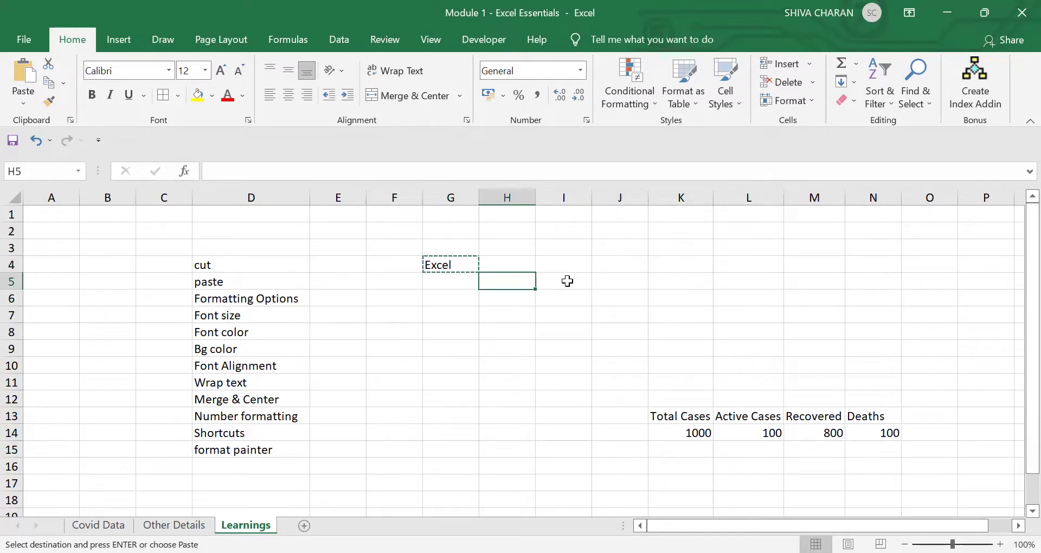
{"action": "key", "text": "ctrl+v"}
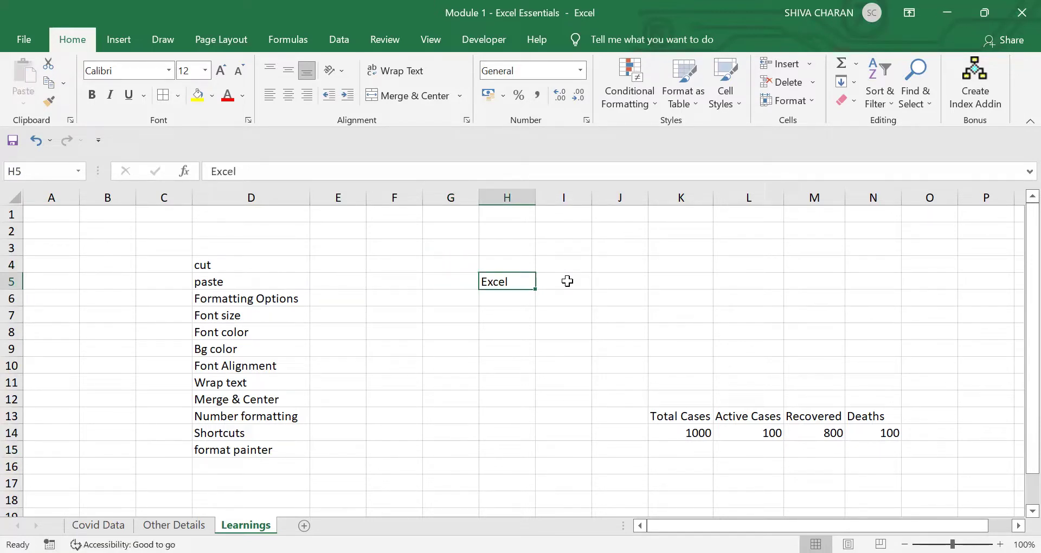
Copy the sample text from cell H5 and paste the copy into cell I6.
{"action": "key", "text": "Left"}
{"action": "key", "text": "Up"}
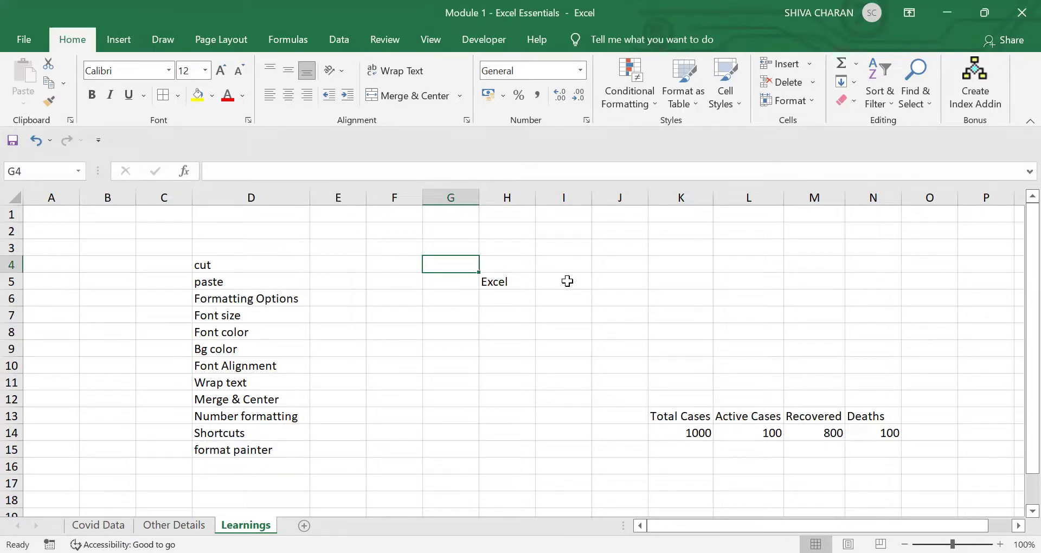
{"action": "key", "text": "Right"}
{"action": "key", "text": "Down"}
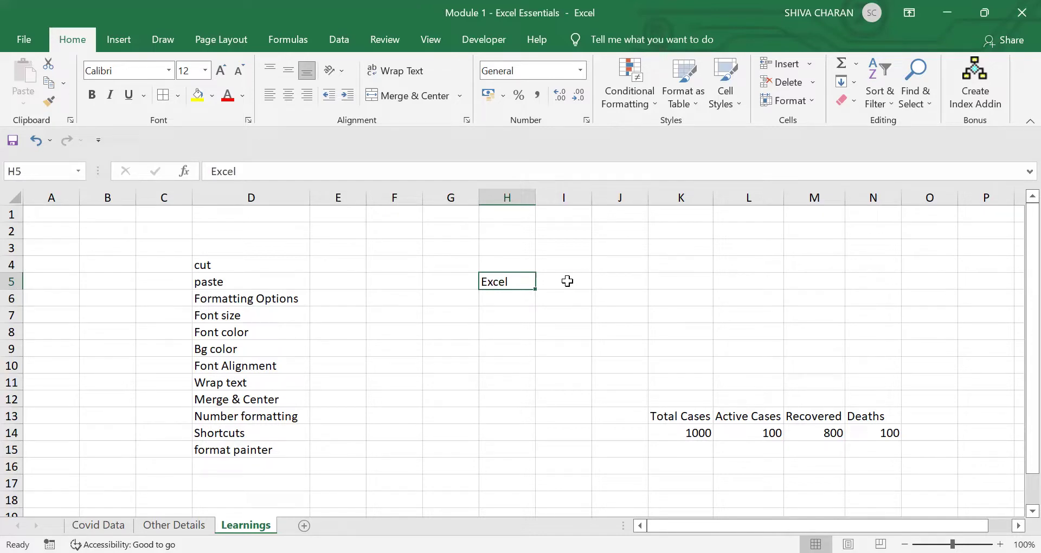
{"action": "key", "text": "ctrl+c"}
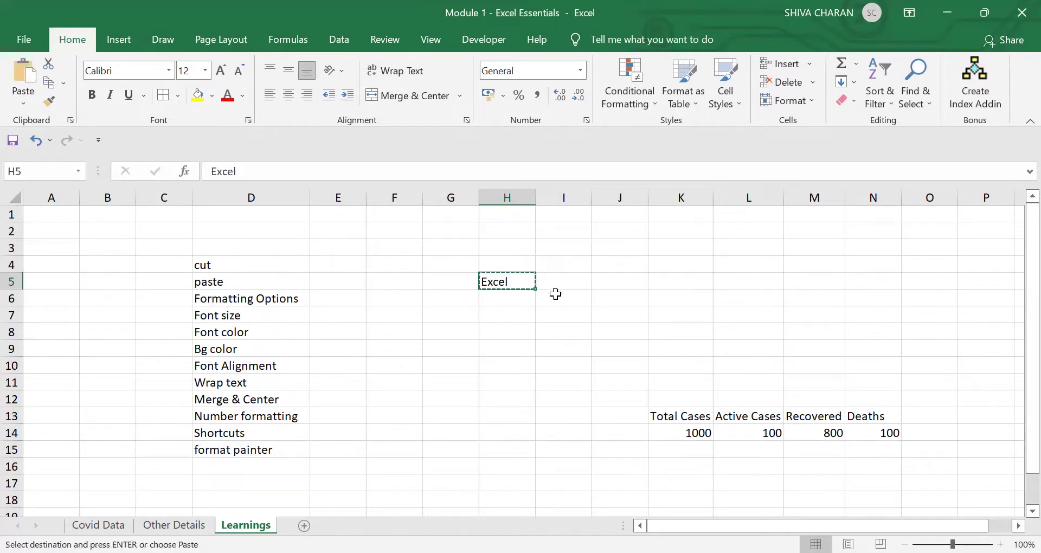
{"action": "left_click", "coordinate": [570, 297]}
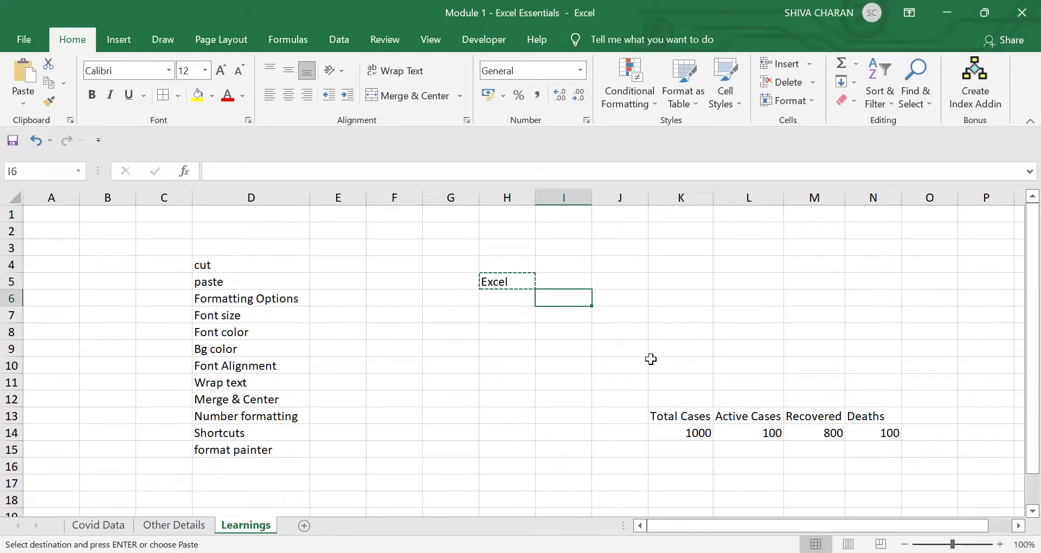
{"action": "key", "text": "ctrl+v"}
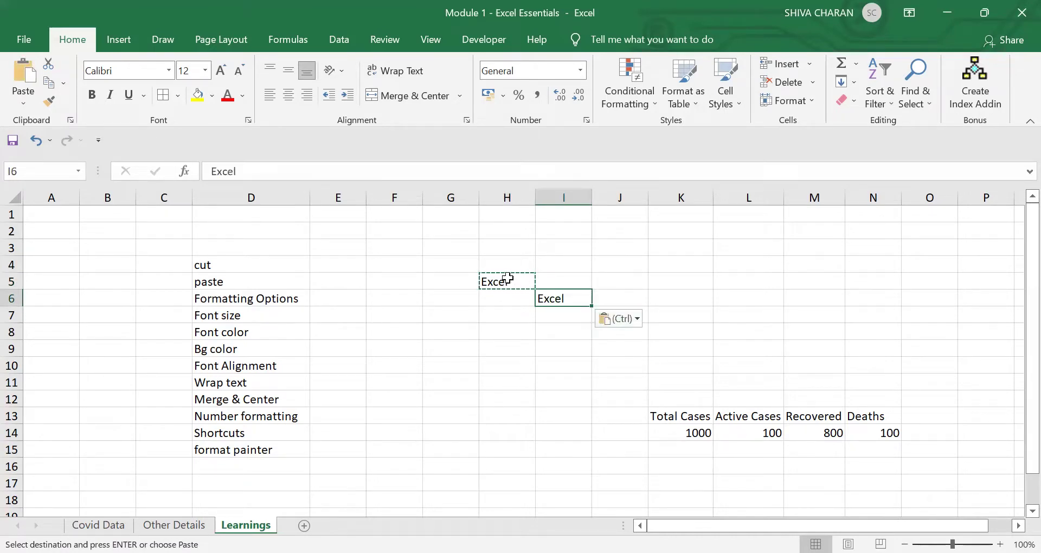
{"action": "left_click", "coordinate": [505, 278]}
{"action": "left_click_drag", "start_coordinate": [517, 280], "coordinate": [548, 297]}
{"action": "left_click", "coordinate": [515, 277]}
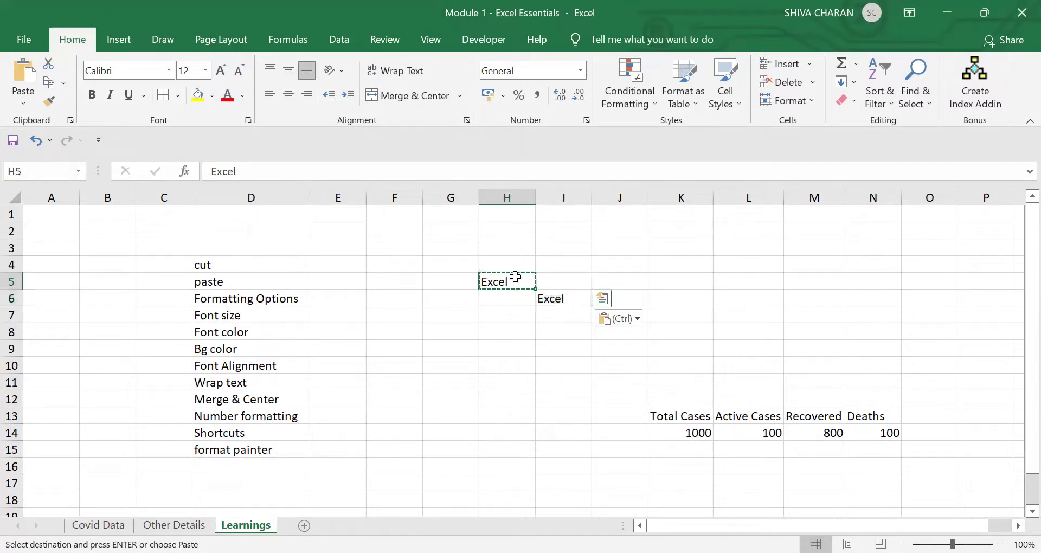
{"action": "left_click", "coordinate": [558, 298]}
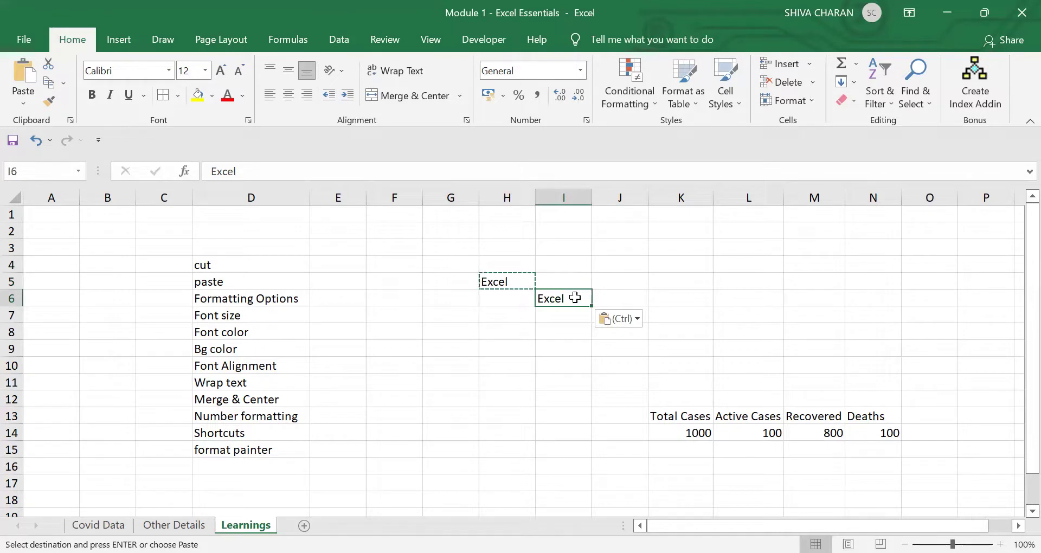
Move the sample text from cell H5 to H7 by cut and paste, and clear the contents of H6:I8.
{"action": "left_click", "coordinate": [502, 276]}
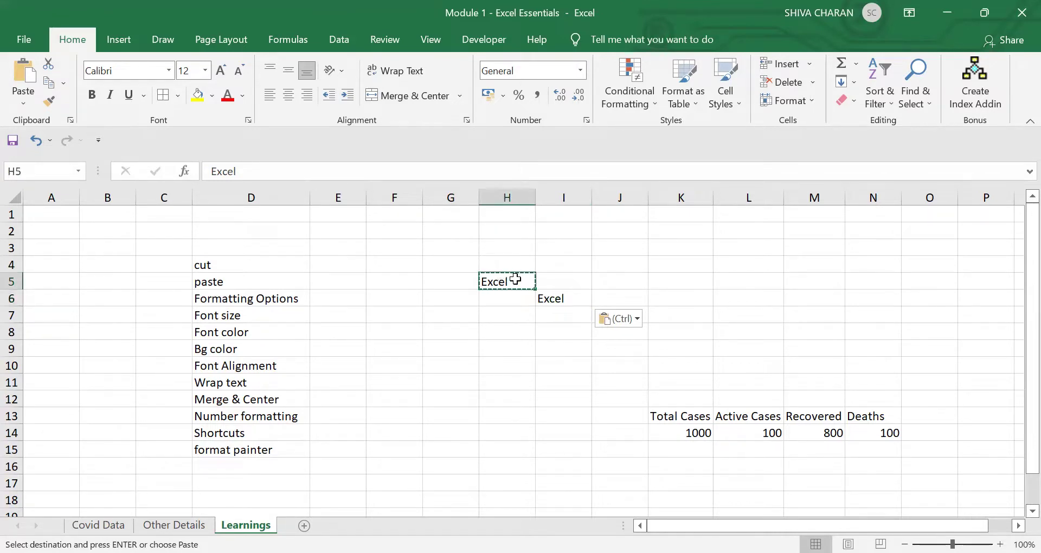
{"action": "key", "text": "ctrl+x"}
{"action": "left_click", "coordinate": [516, 320]}
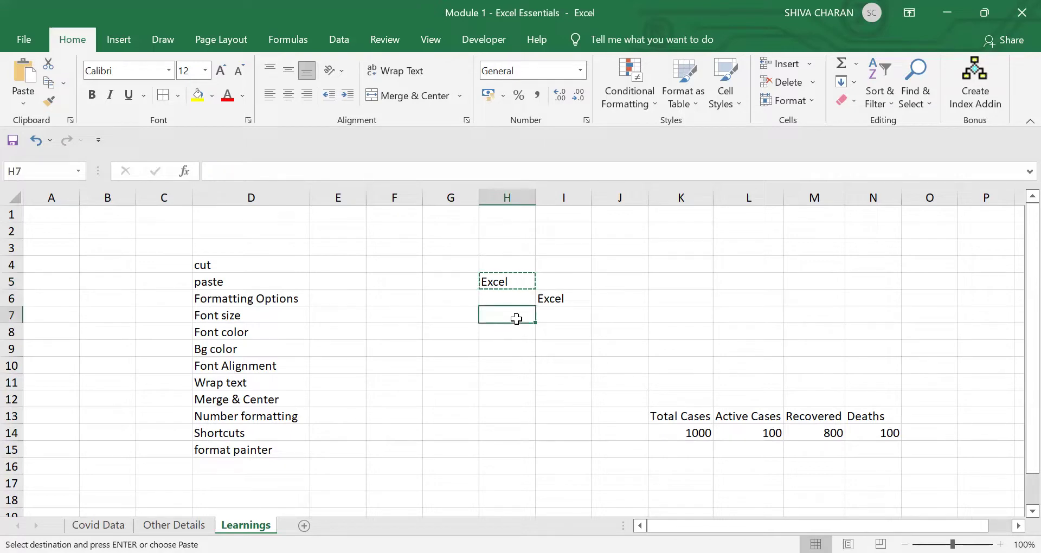
{"action": "key", "text": "ctrl+v"}
{"action": "left_click_drag", "start_coordinate": [492, 298], "coordinate": [553, 326]}
{"action": "key", "text": "Delete"}
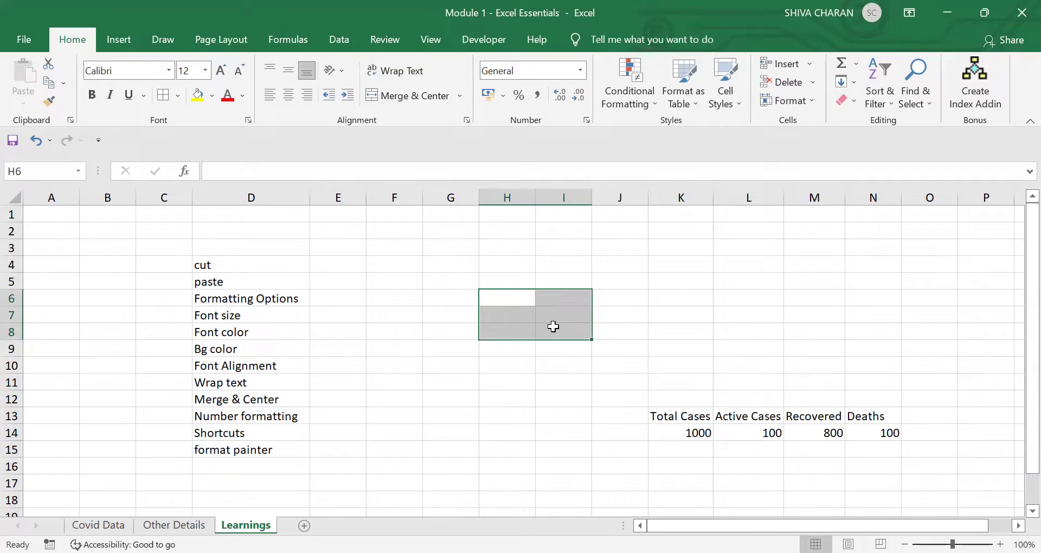
Add the label copy in cell D3 with its shortcut ctrl + C in cell E3.
{"action": "left_click", "coordinate": [279, 251]}
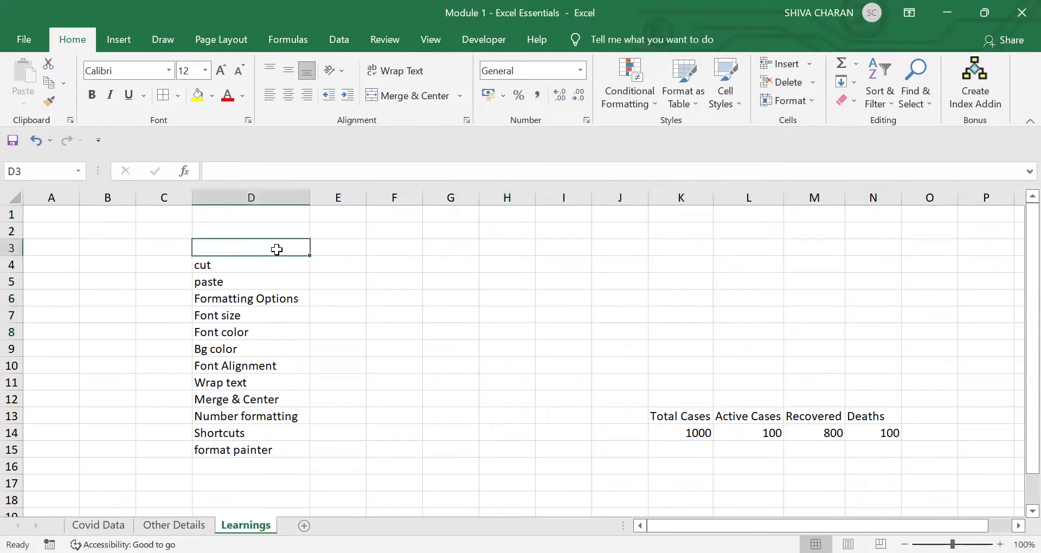
{"action": "type", "text": "copy"}
{"action": "key", "text": "Tab"}
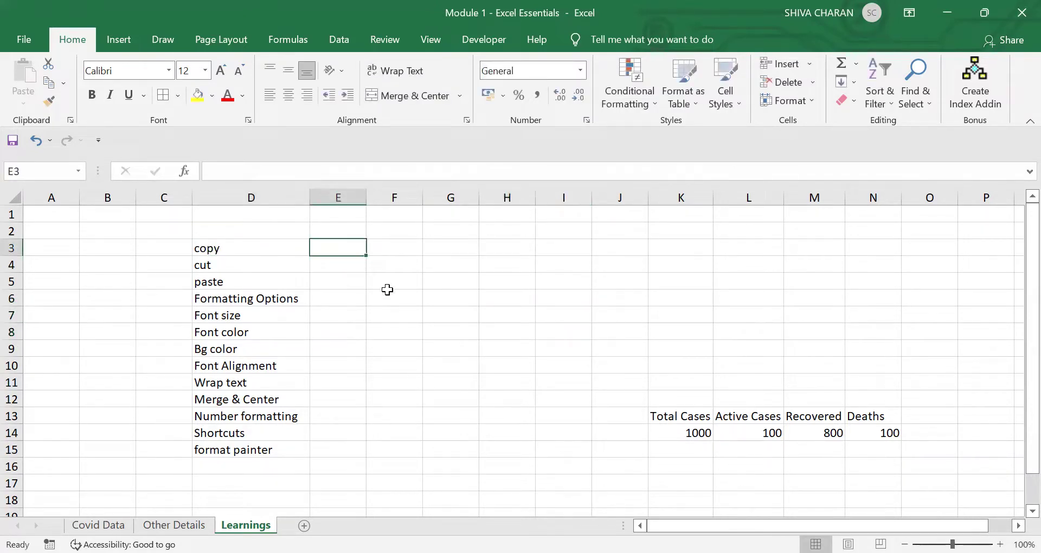
{"action": "type", "text": "ctrl"}
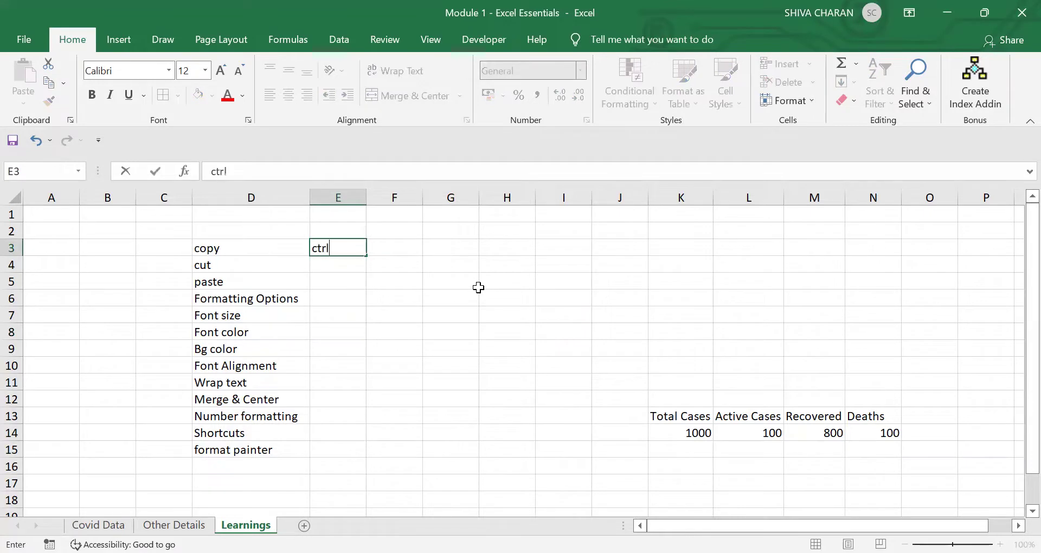
{"action": "type", "text": " + C"}
{"action": "key", "text": "Return"}
Enter ctrl + X in E4 as the cut shortcut and ctrl + V in E5 as the paste shortcut.
{"action": "key", "text": "Right"}
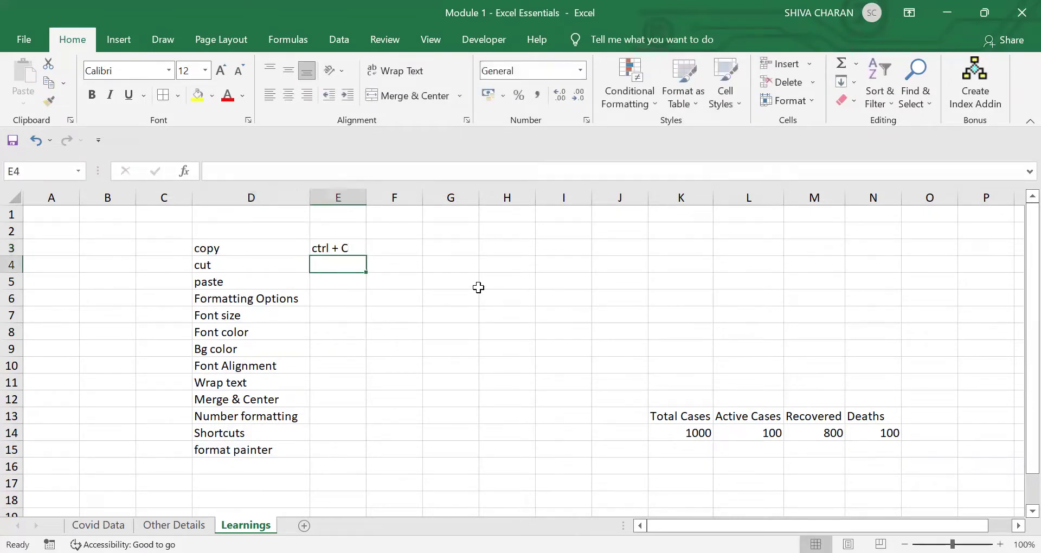
{"action": "type", "text": "ctrl"}
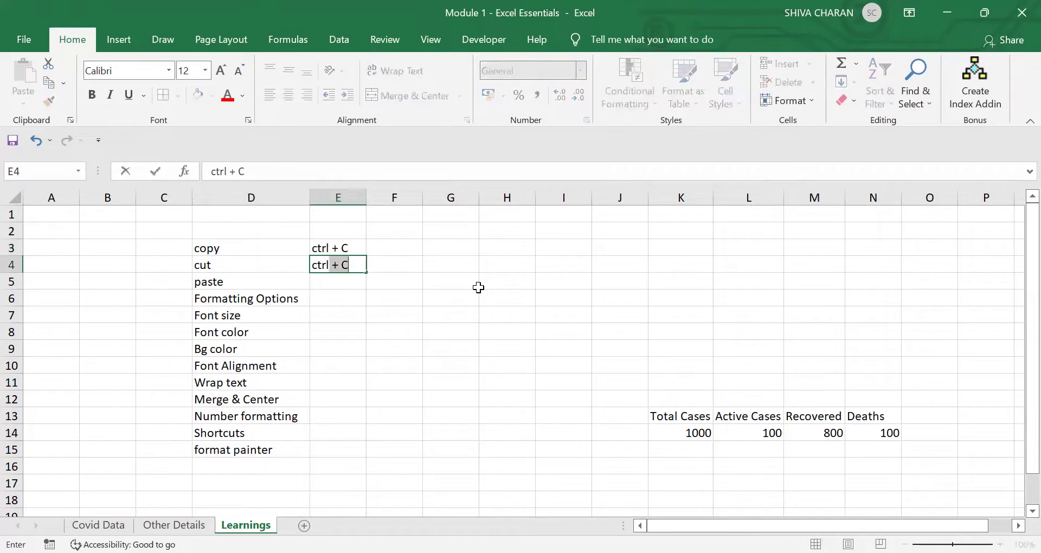
{"action": "left_click", "coordinate": [360, 269]}
{"action": "key", "text": "BackSpace"}
{"action": "type", "text": "X"}
{"action": "key", "text": "Return"}
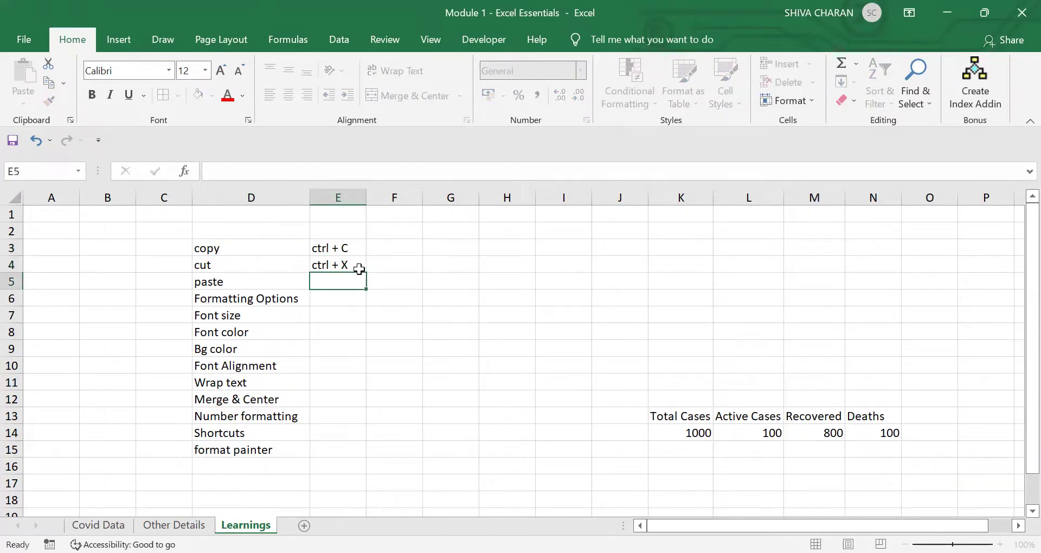
{"action": "type", "text": "ctrl + V"}
{"action": "key", "text": "Return"}
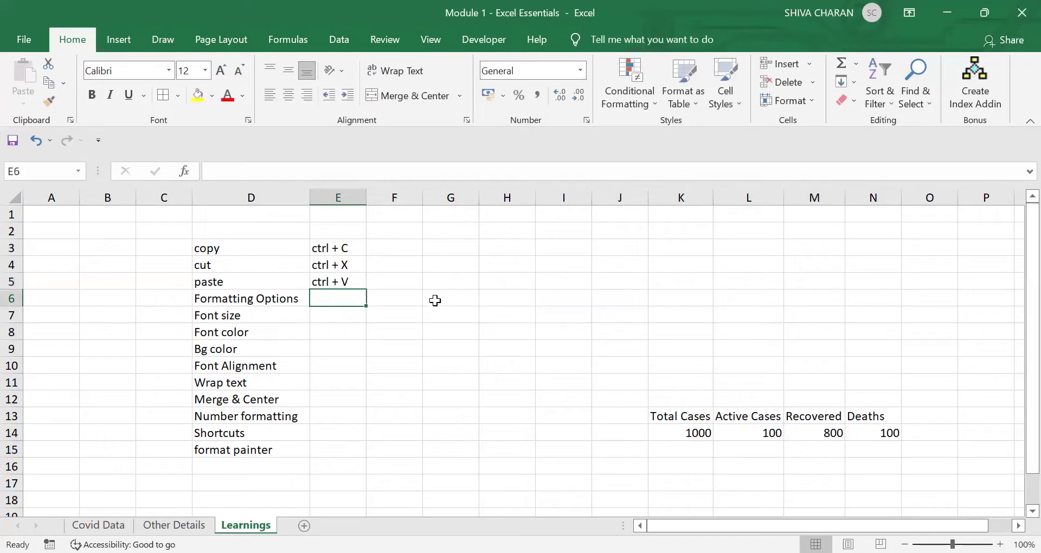
{"action": "left_click_drag", "start_coordinate": [342, 250], "coordinate": [352, 279]}
{"action": "left_click", "coordinate": [348, 296]}
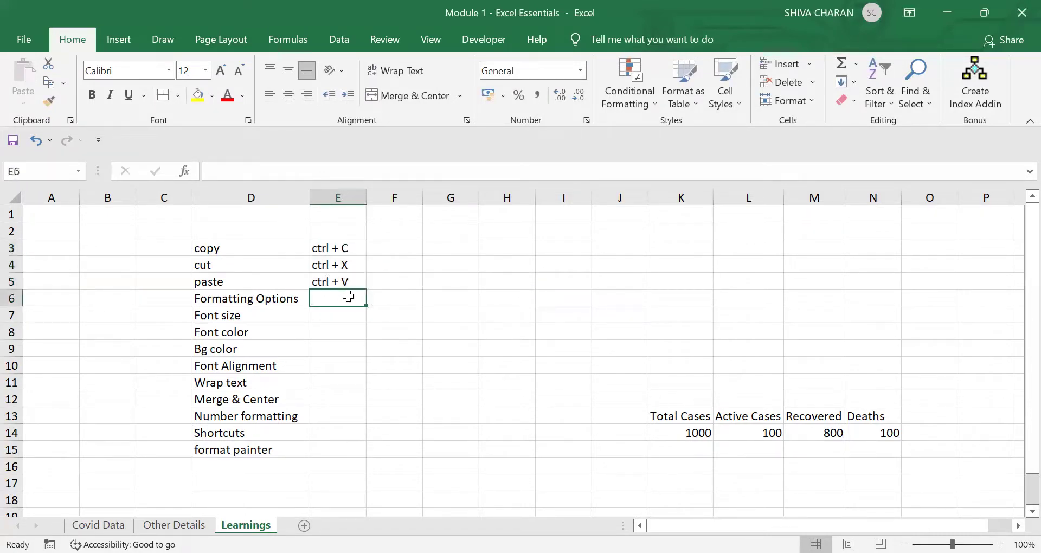
{"action": "left_click", "coordinate": [283, 299]}
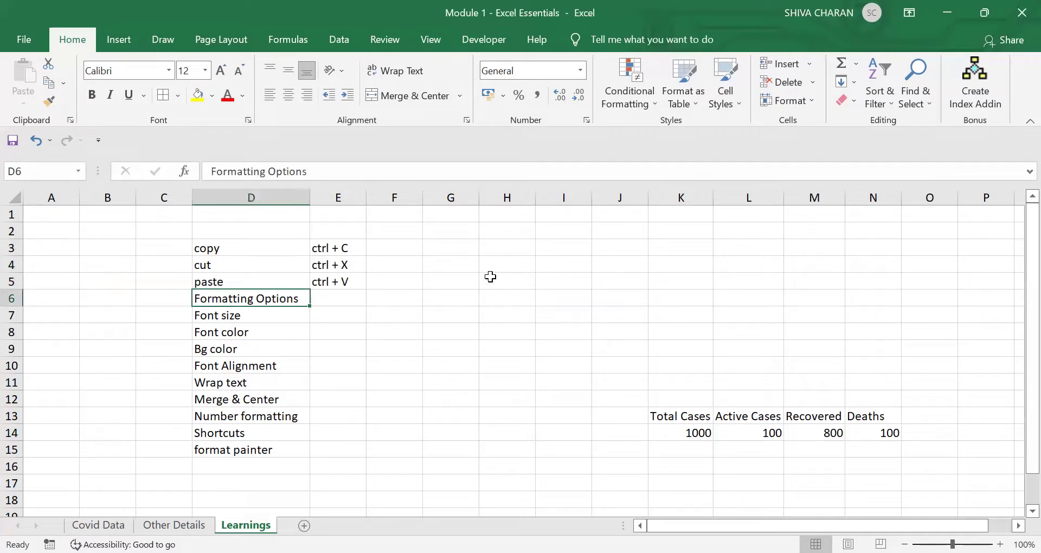
Enter the text Excel in cell H5 as a sample for the formatting options.
{"action": "left_click", "coordinate": [509, 280]}
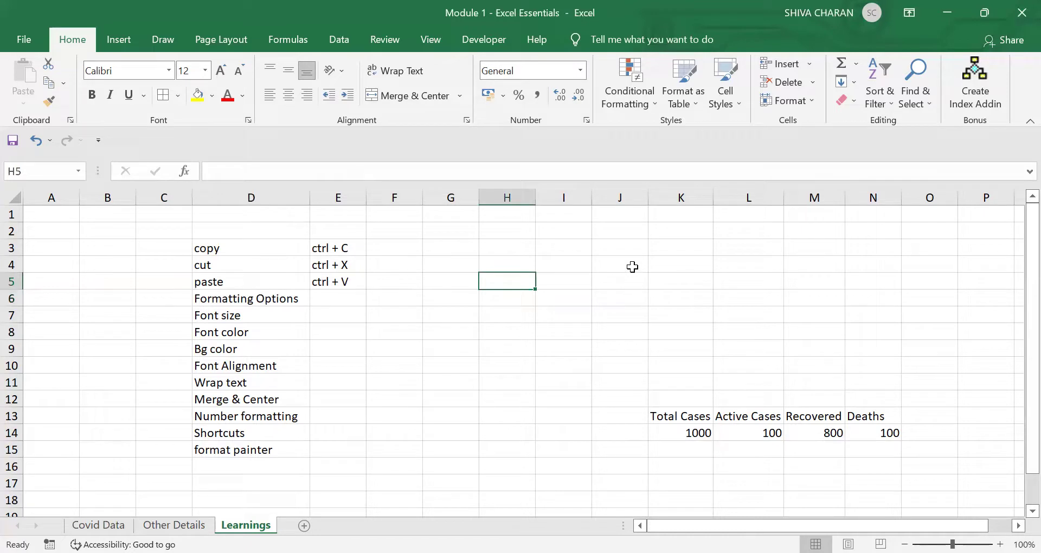
{"action": "type", "text": "Excel"}
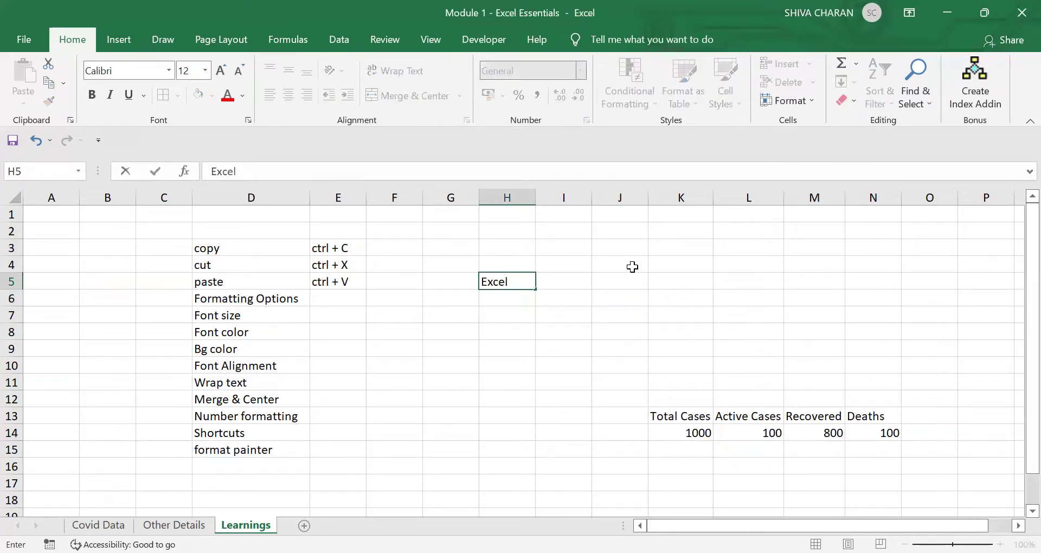
{"action": "left_click", "coordinate": [575, 293]}
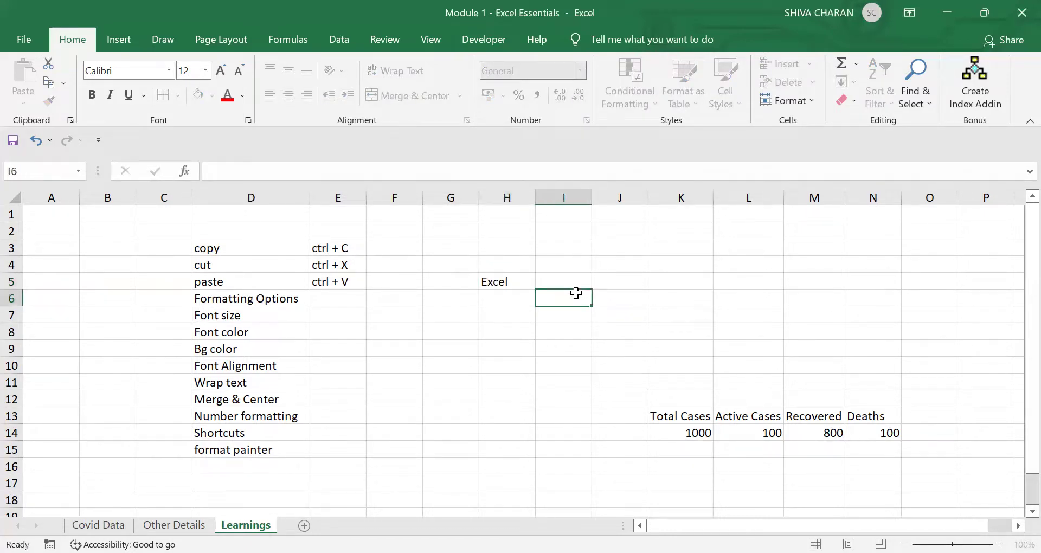
Change the sample text in cell H5 to the Agency FB font at size 22.
{"action": "left_click", "coordinate": [514, 279]}
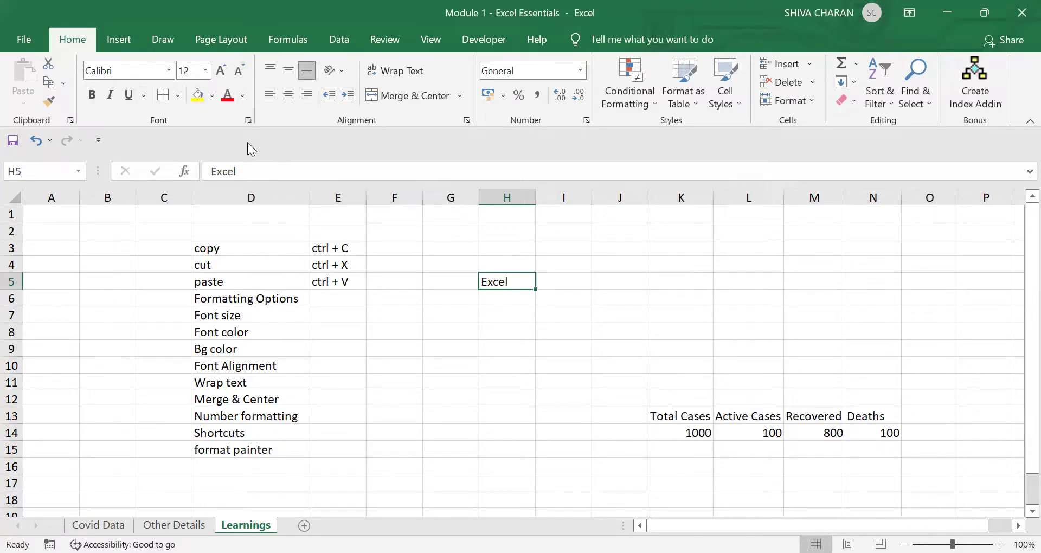
{"action": "left_click", "coordinate": [170, 71]}
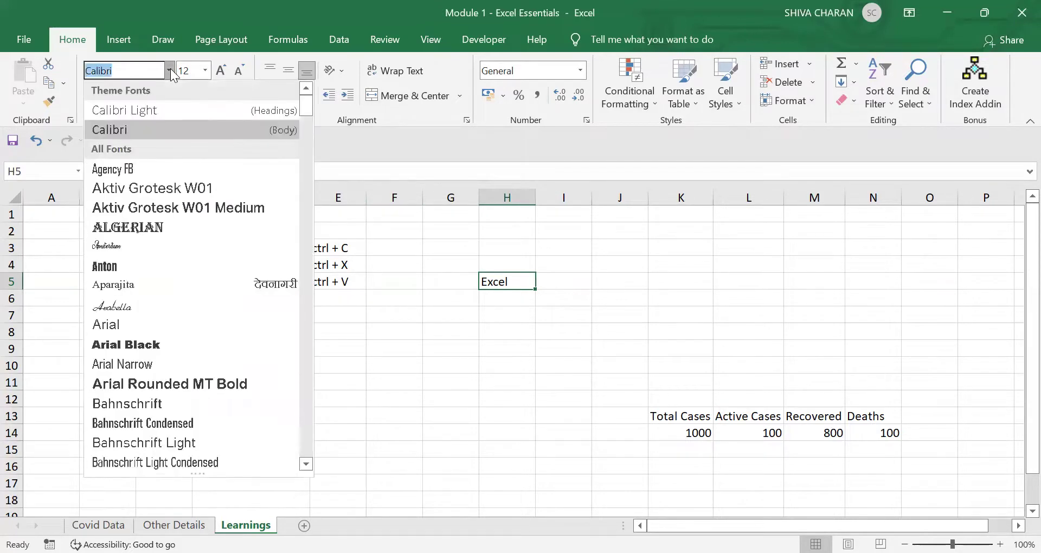
{"action": "left_click", "coordinate": [166, 168]}
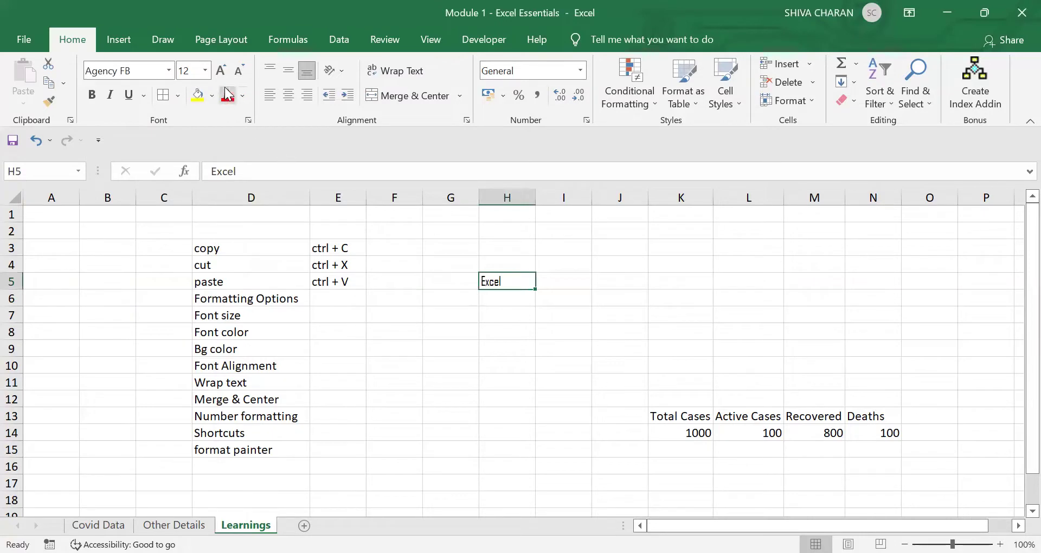
{"action": "left_click", "coordinate": [210, 72]}
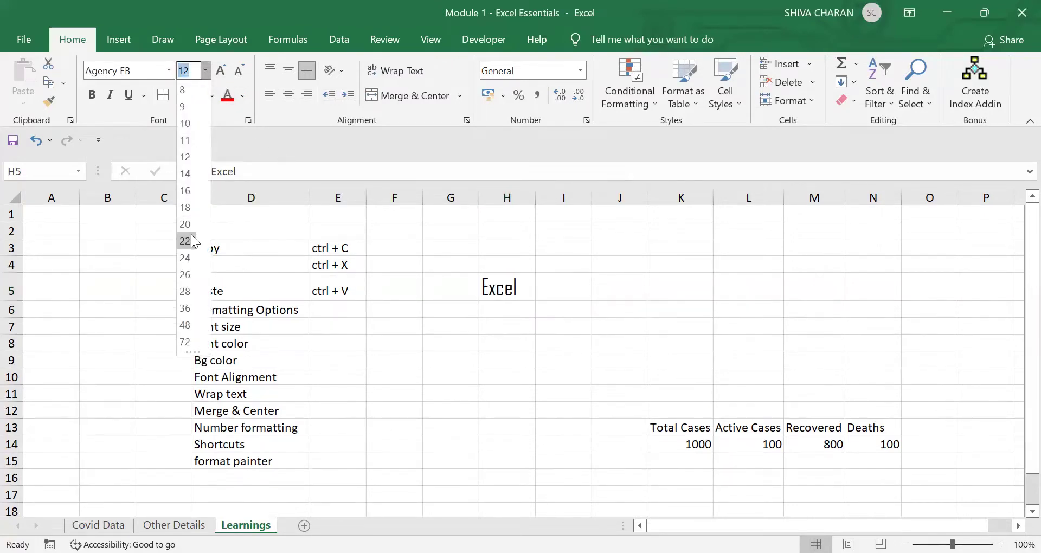
{"action": "left_click", "coordinate": [194, 243]}
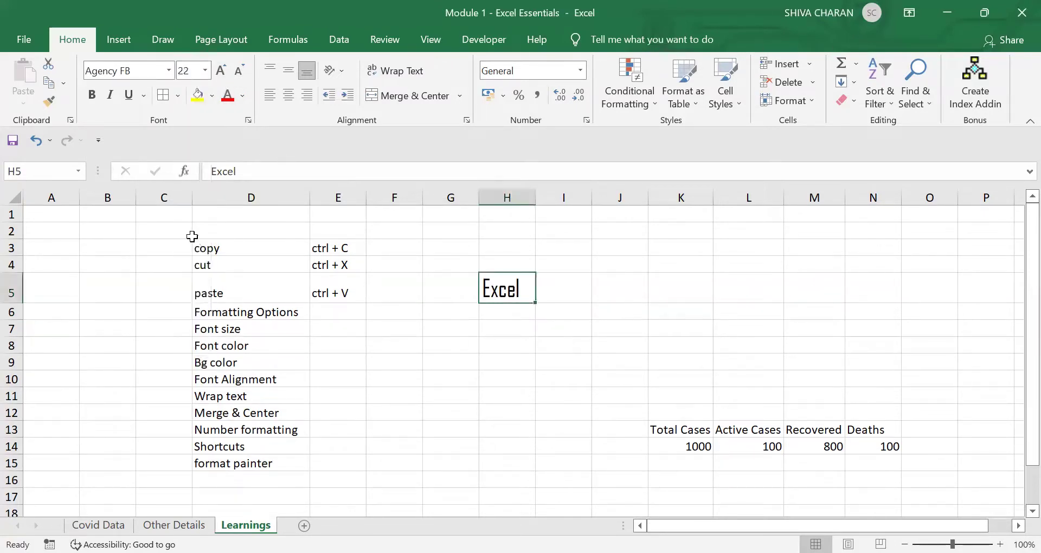
Increase the font size of H5 by several increments and reduce it stepwise to 24.
{"action": "left_click", "coordinate": [222, 71]}
{"action": "left_click", "coordinate": [222, 71]}
{"action": "left_click", "coordinate": [222, 70]}
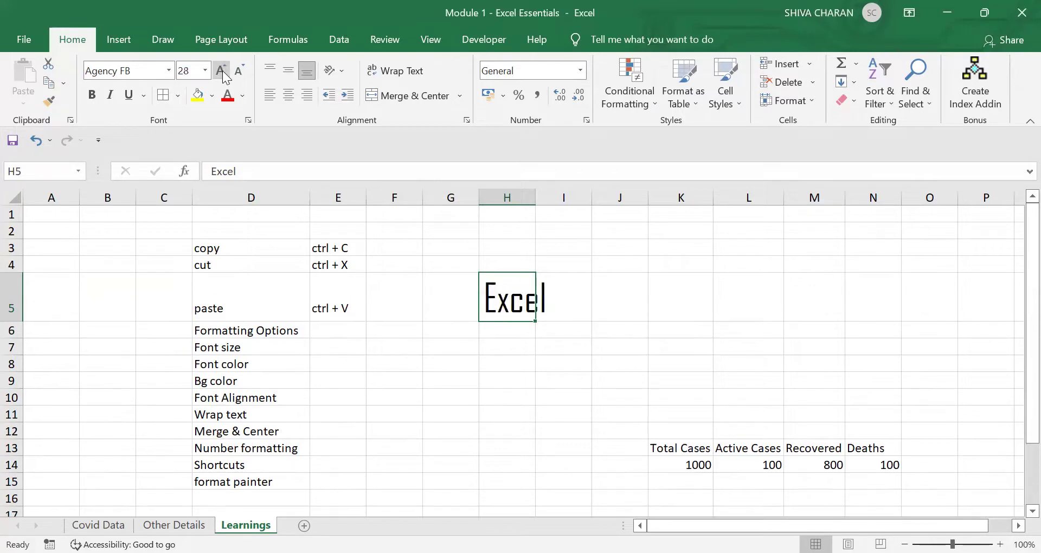
{"action": "left_click", "coordinate": [222, 70]}
{"action": "left_click", "coordinate": [241, 72]}
{"action": "left_click", "coordinate": [240, 71]}
{"action": "left_click", "coordinate": [241, 71]}
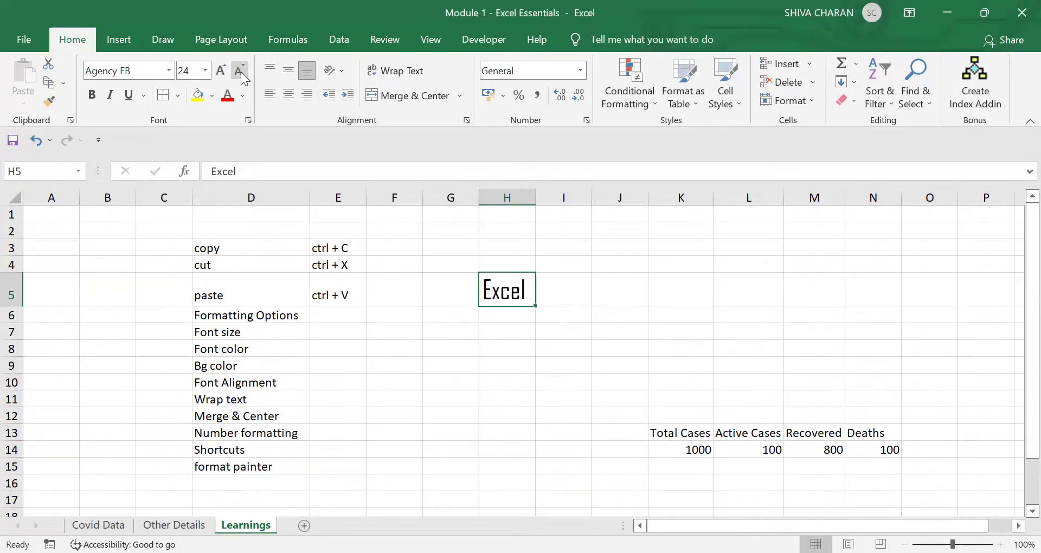
Make the sample text in cell H5 bold, italic and underlined.
{"action": "left_click", "coordinate": [93, 97]}
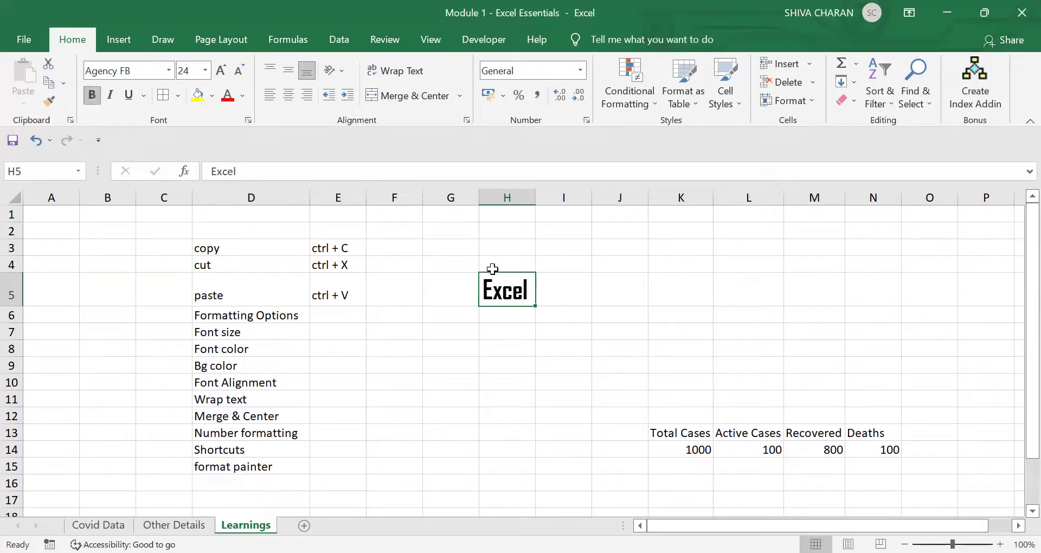
{"action": "left_click", "coordinate": [111, 96]}
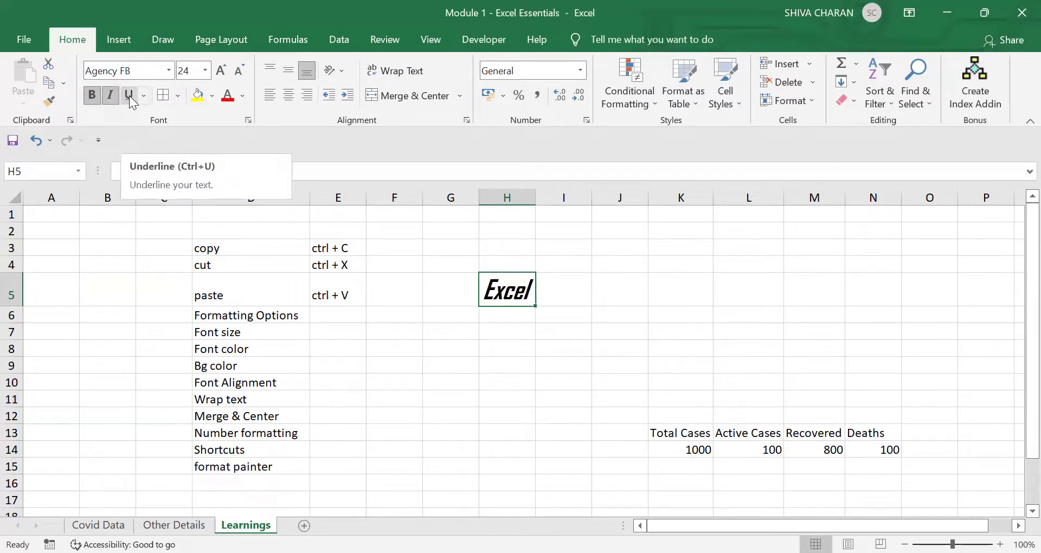
{"action": "left_click", "coordinate": [130, 97]}
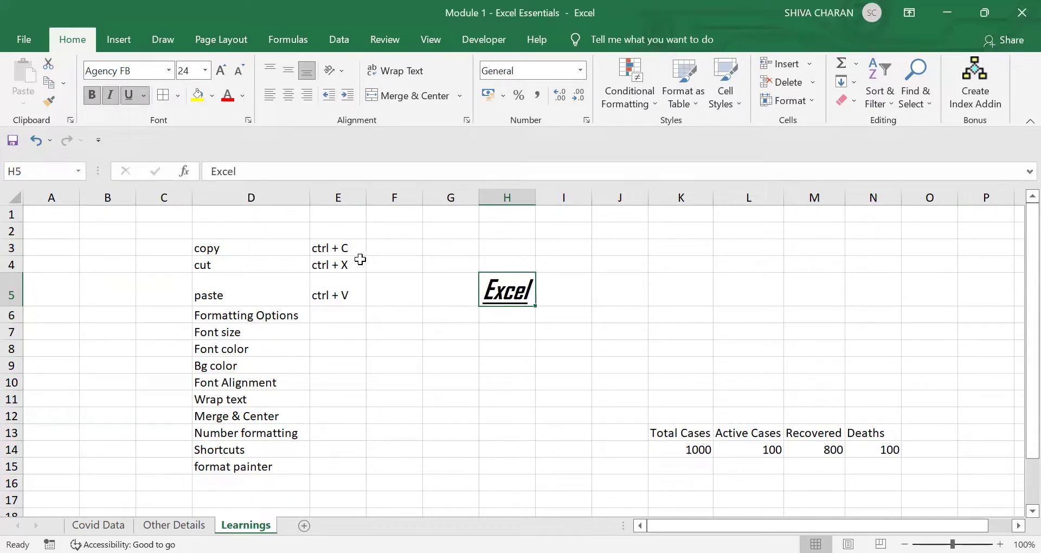
{"action": "left_click", "coordinate": [518, 382]}
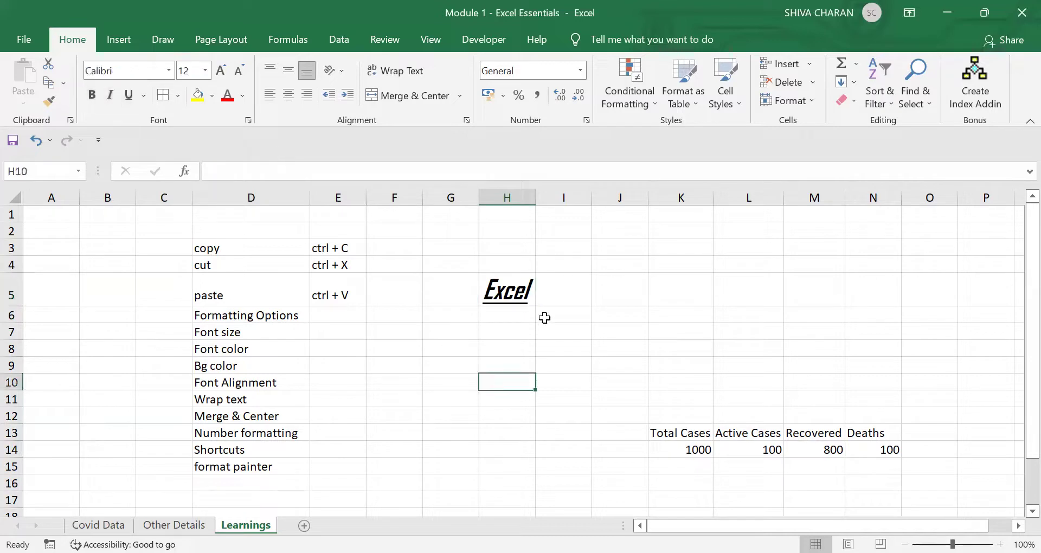
{"action": "left_click", "coordinate": [482, 276]}
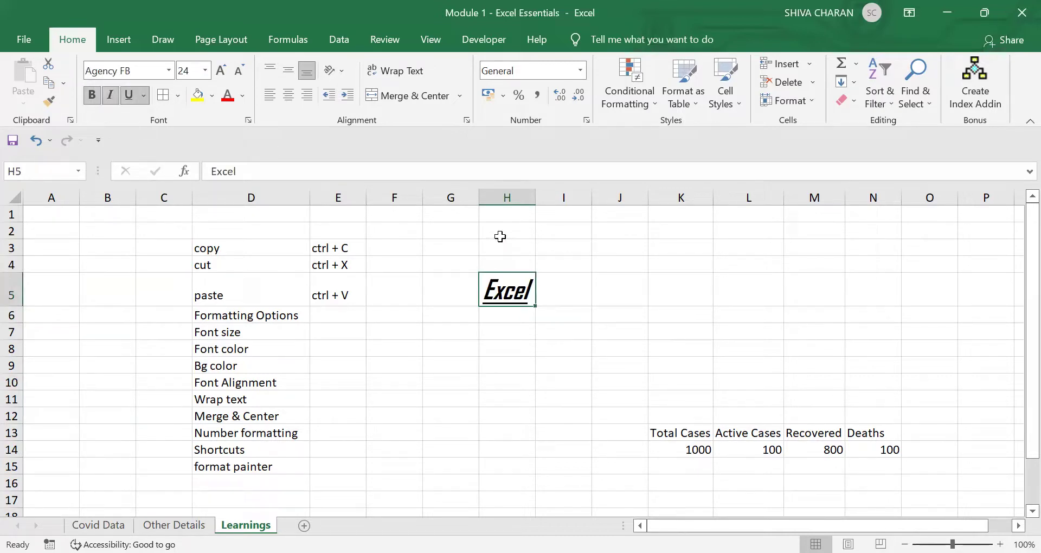
{"action": "left_click_drag", "start_coordinate": [600, 224], "coordinate": [880, 342]}
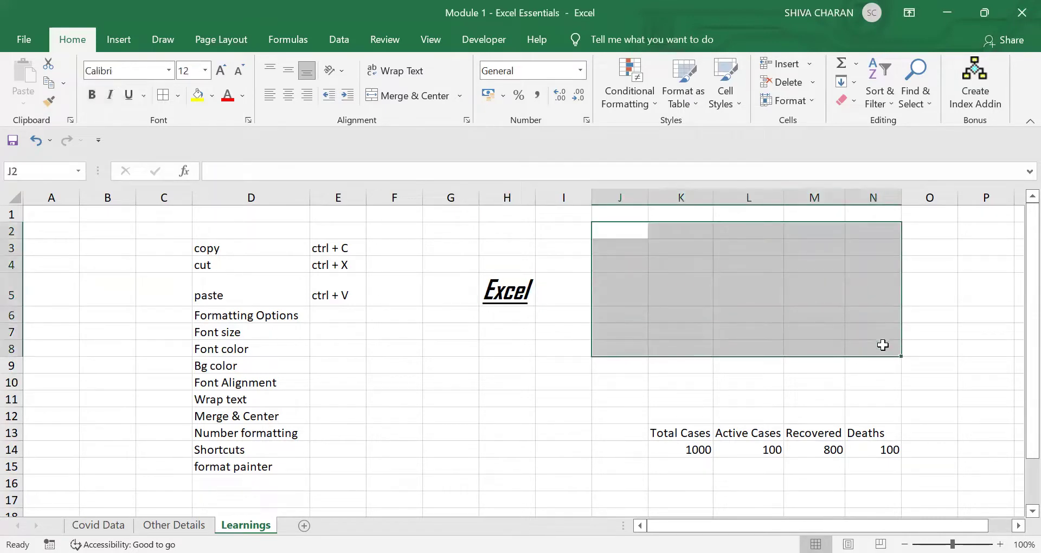
{"action": "left_click", "coordinate": [604, 385]}
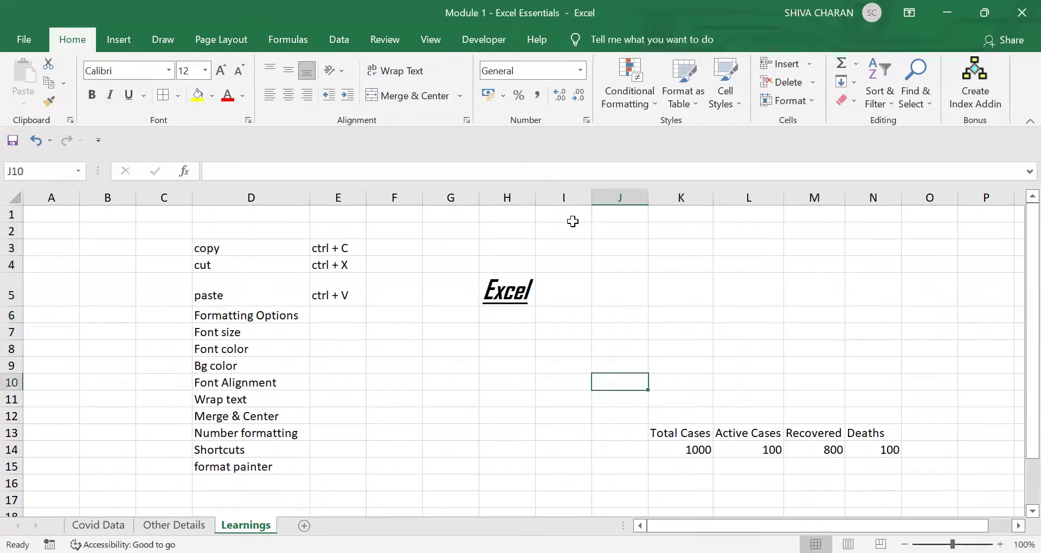
{"action": "left_click_drag", "start_coordinate": [571, 221], "coordinate": [895, 364]}
{"action": "left_click", "coordinate": [930, 351]}
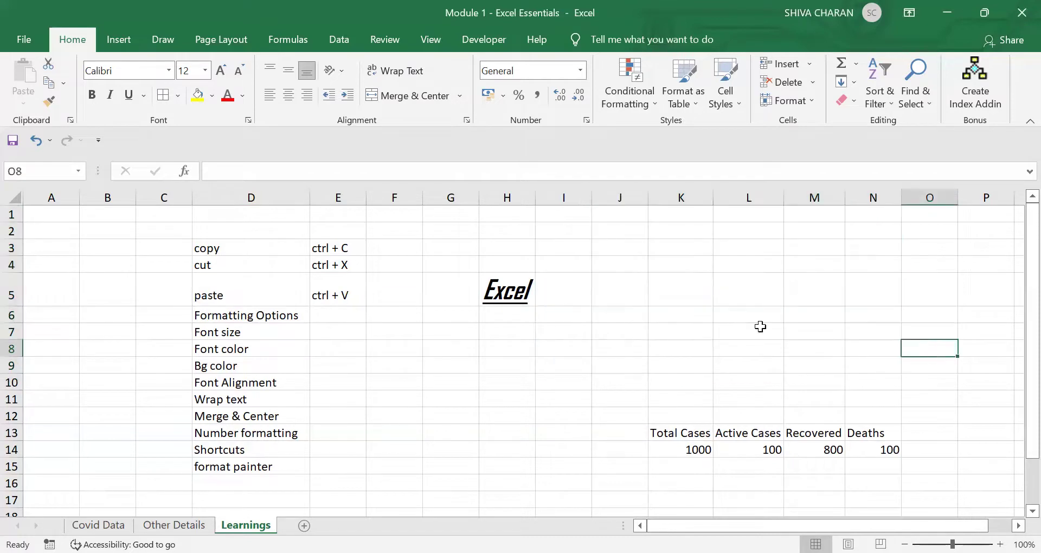
Apply All Borders to cell H5 and widen column H slightly.
{"action": "left_click", "coordinate": [511, 278]}
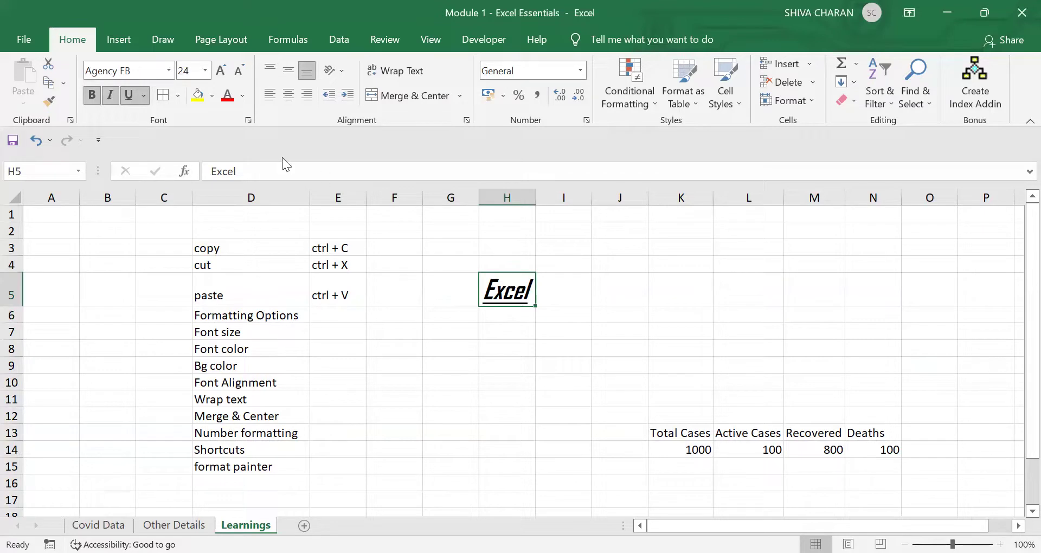
{"action": "left_click", "coordinate": [178, 96]}
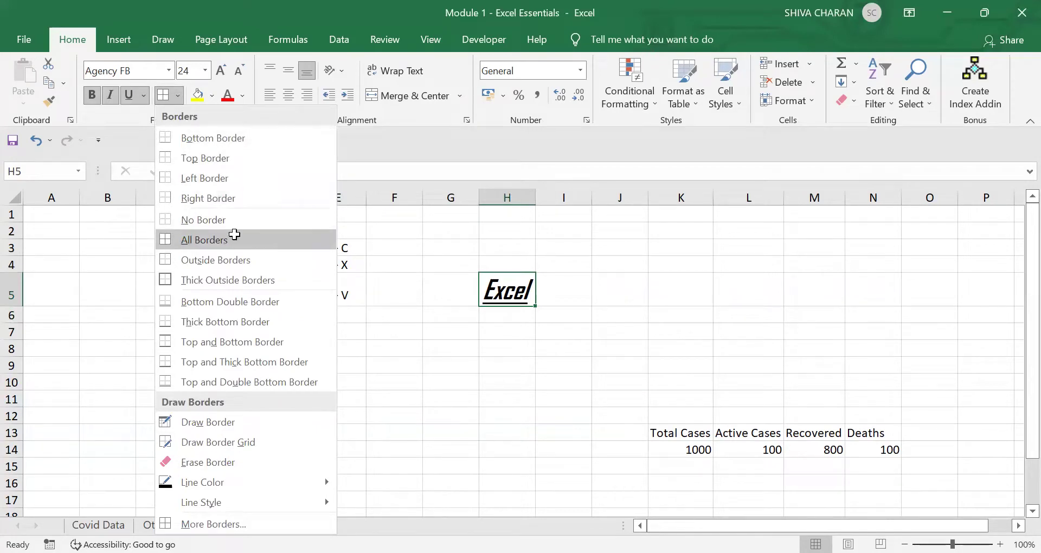
{"action": "left_click", "coordinate": [235, 239]}
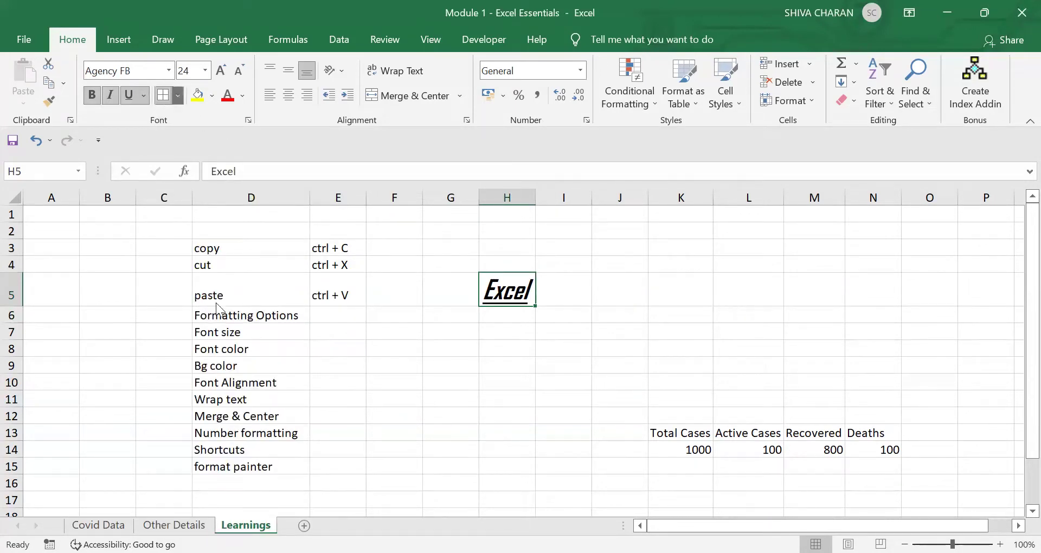
{"action": "left_click", "coordinate": [179, 96]}
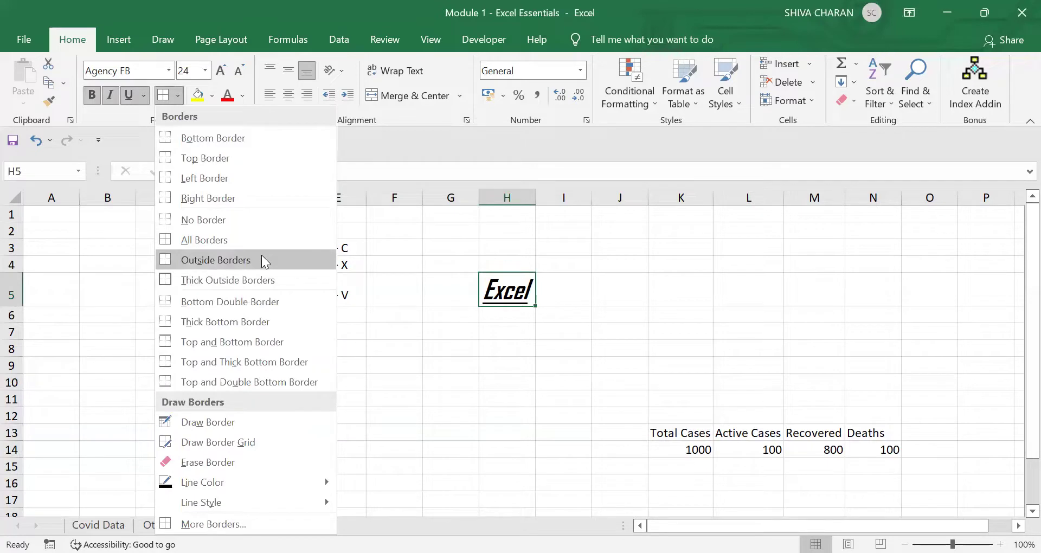
{"action": "left_click", "coordinate": [500, 359]}
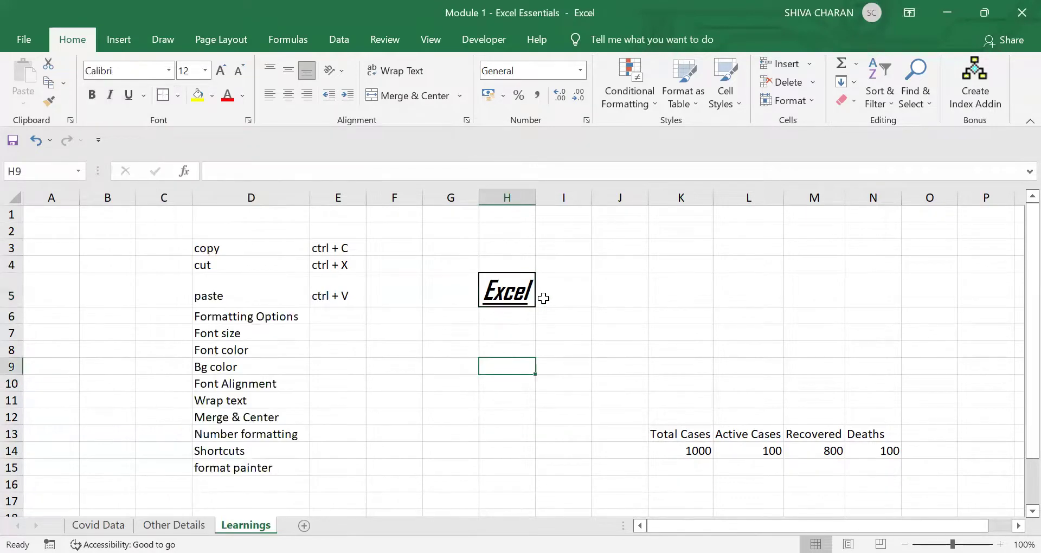
{"action": "left_click", "coordinate": [527, 288]}
{"action": "left_click", "coordinate": [514, 347]}
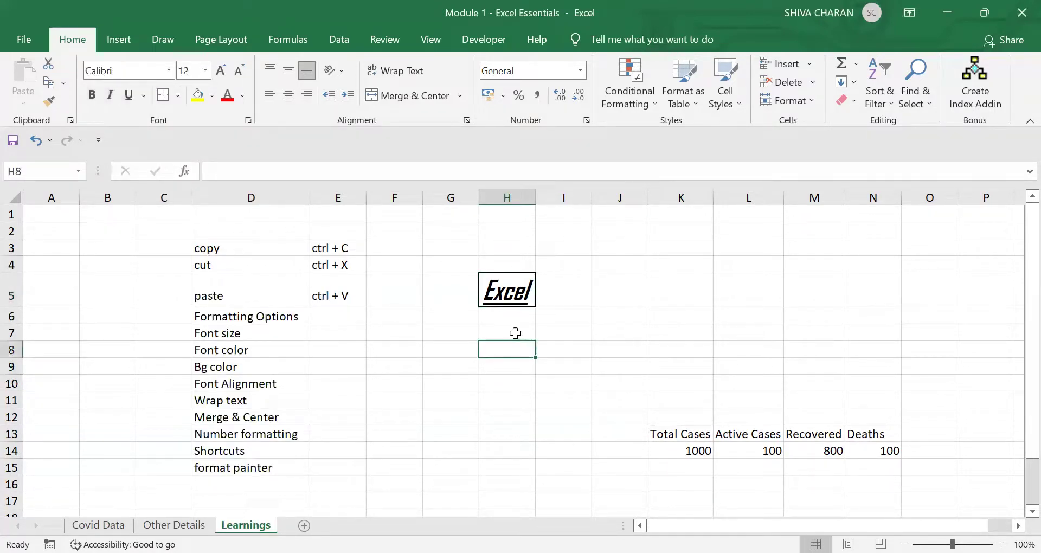
{"action": "left_click", "coordinate": [521, 284]}
{"action": "left_click", "coordinate": [520, 348]}
{"action": "left_click_drag", "start_coordinate": [535, 198], "coordinate": [544, 197]}
Fill cell H5 with yellow and set its font color to red.
{"action": "left_click", "coordinate": [515, 297]}
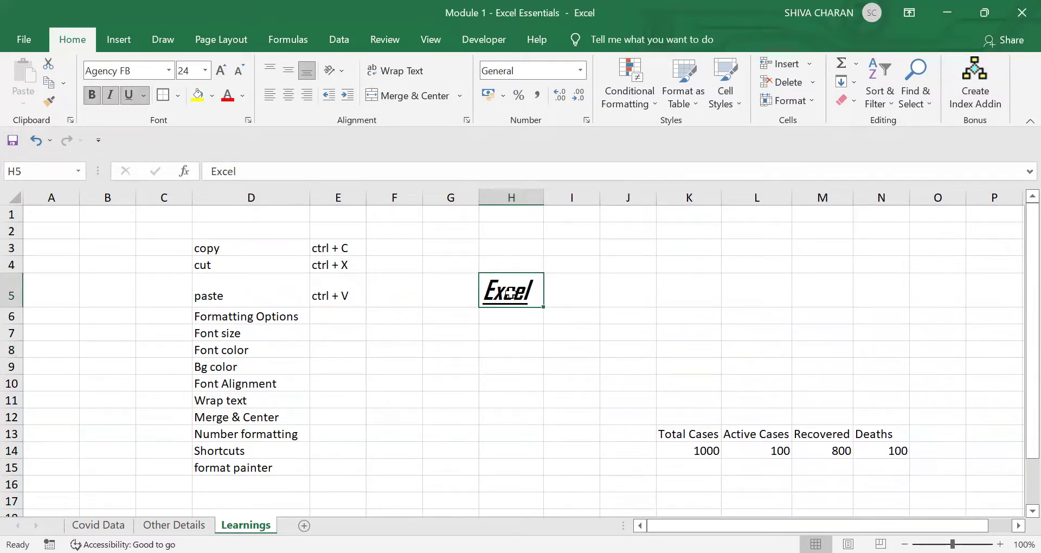
{"action": "left_click", "coordinate": [198, 96]}
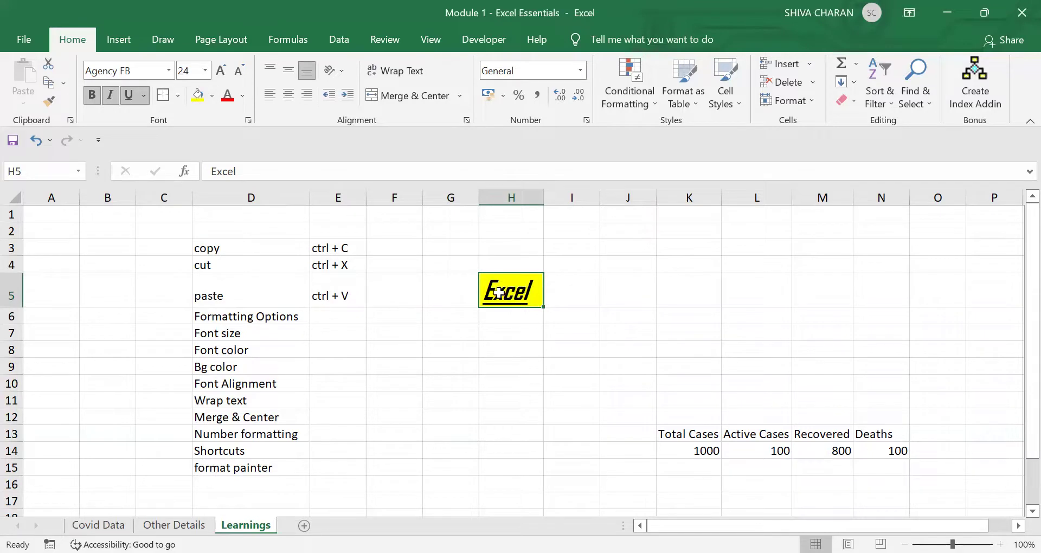
{"action": "left_click", "coordinate": [228, 96]}
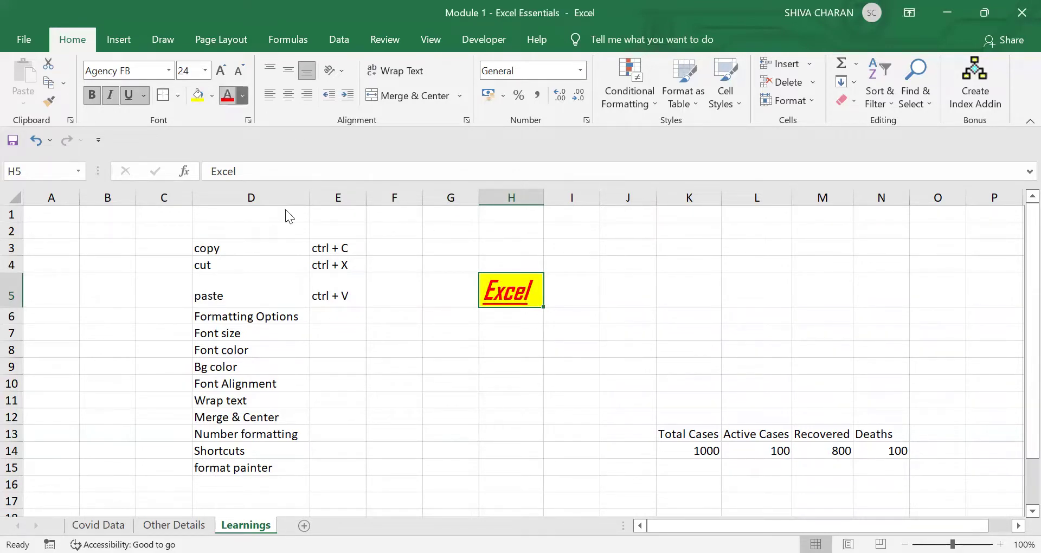
{"action": "left_click", "coordinate": [242, 96]}
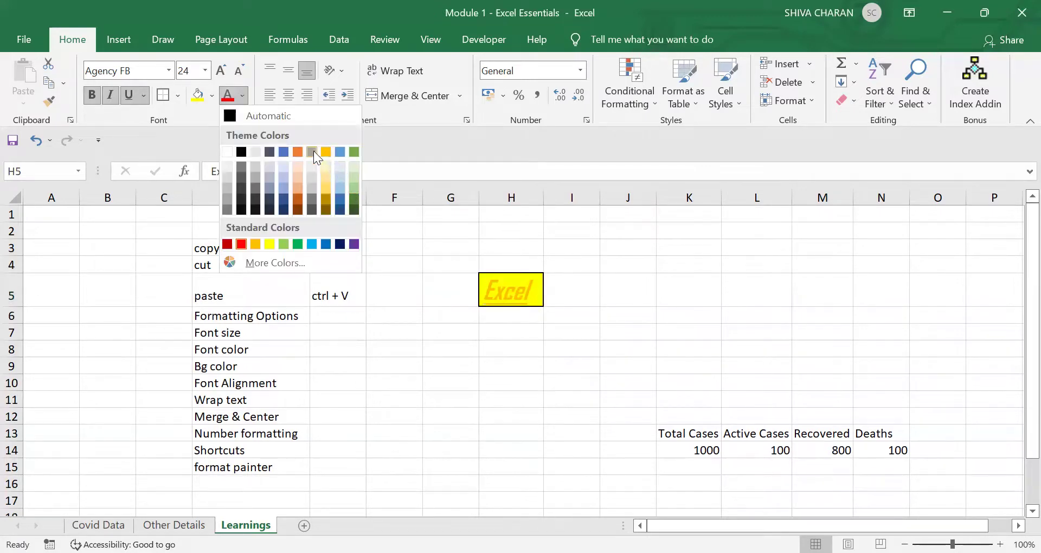
{"action": "left_click", "coordinate": [411, 396]}
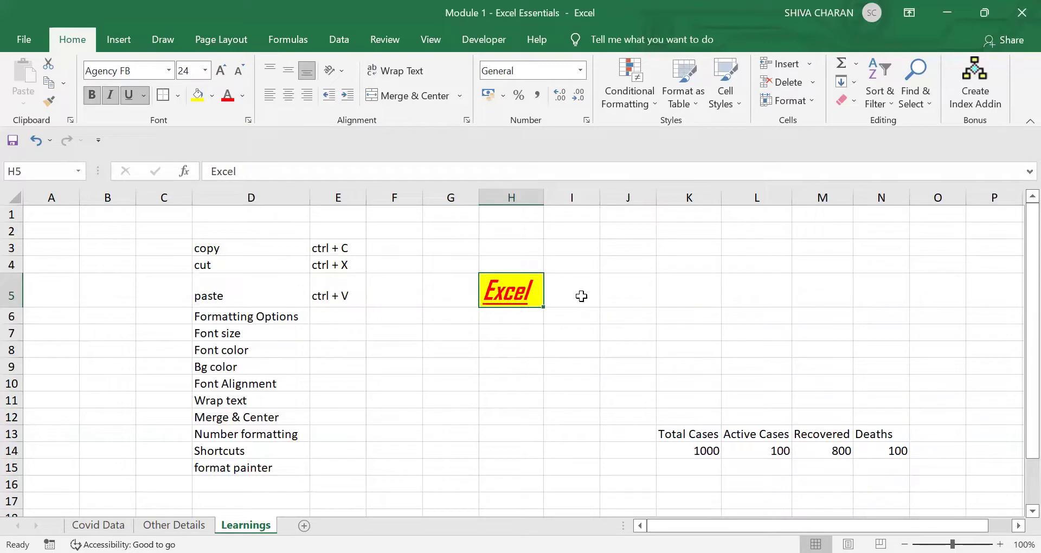
{"action": "left_click", "coordinate": [535, 334]}
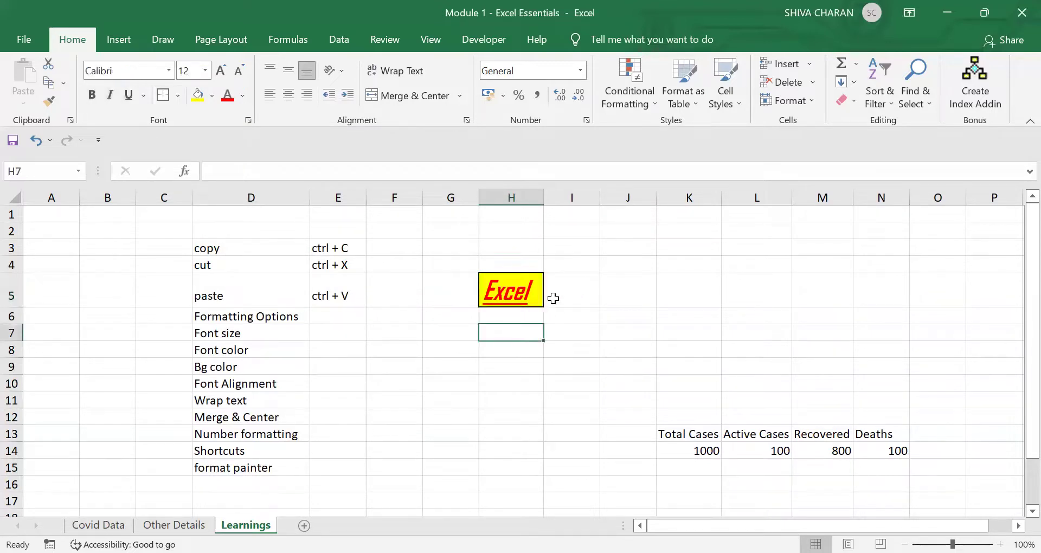
Delete only the text content of the formatted cell H5.
{"action": "left_click", "coordinate": [521, 283]}
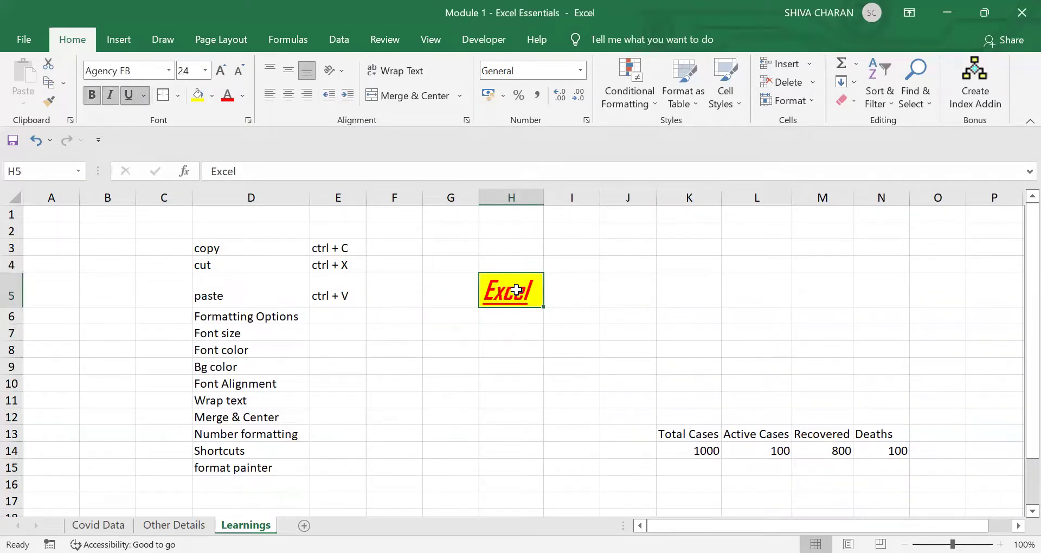
{"action": "left_click", "coordinate": [556, 289]}
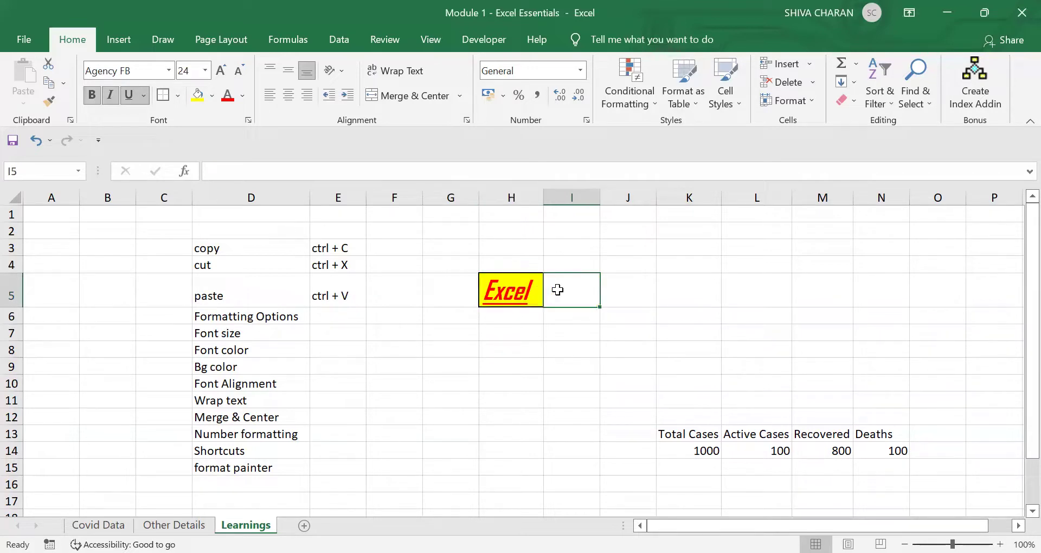
{"action": "left_click", "coordinate": [619, 296]}
{"action": "left_click", "coordinate": [534, 293]}
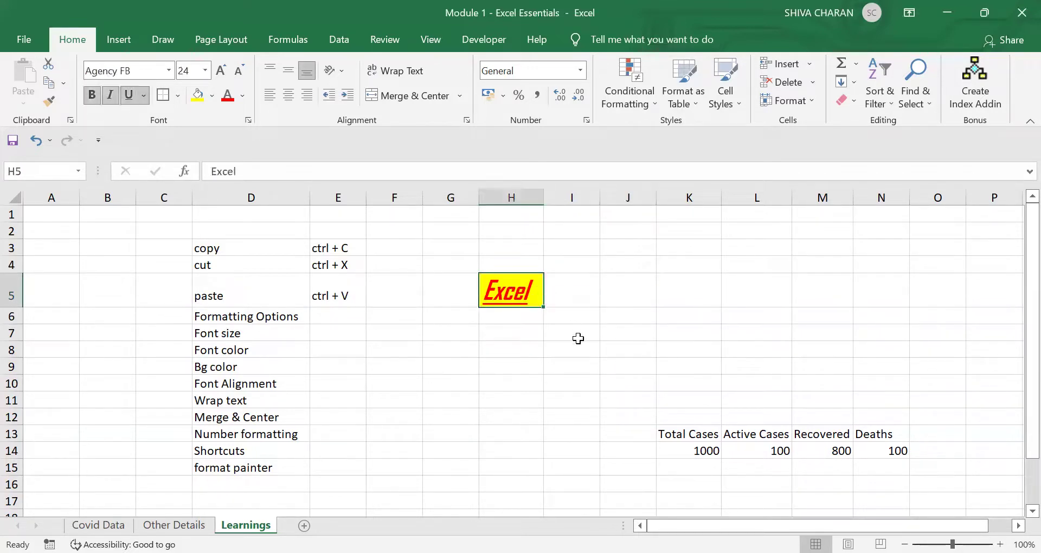
{"action": "key", "text": "Delete"}
{"action": "left_click", "coordinate": [601, 347]}
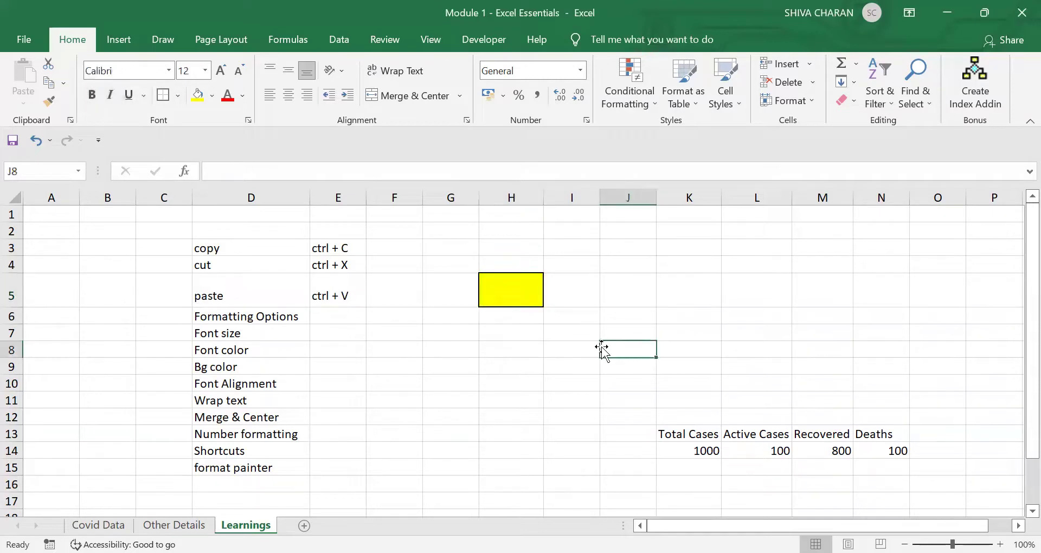
Enter the text Microsoft in cell H5 and autofit the width of column H to it.
{"action": "left_click", "coordinate": [512, 289]}
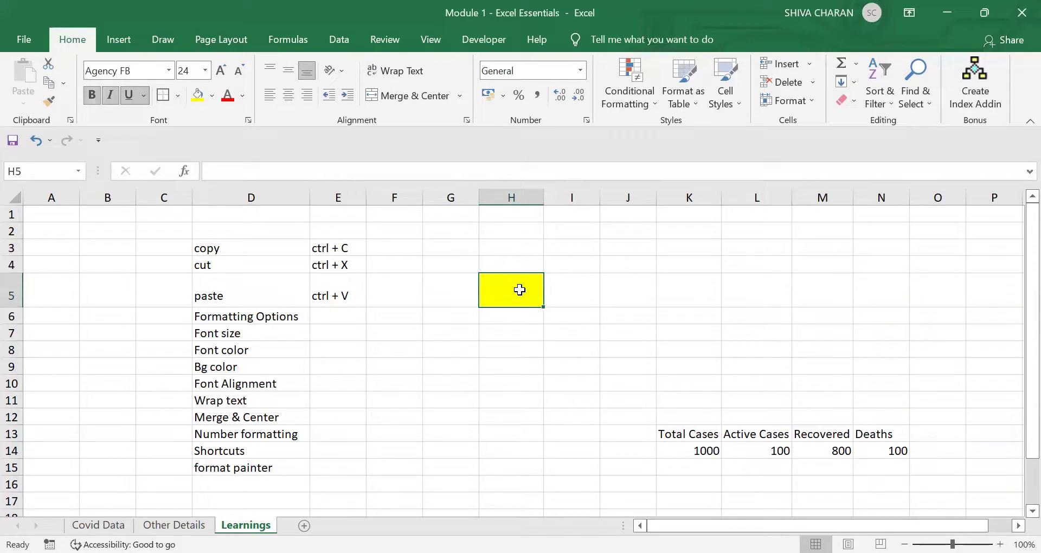
{"action": "type", "text": "Microsoft"}
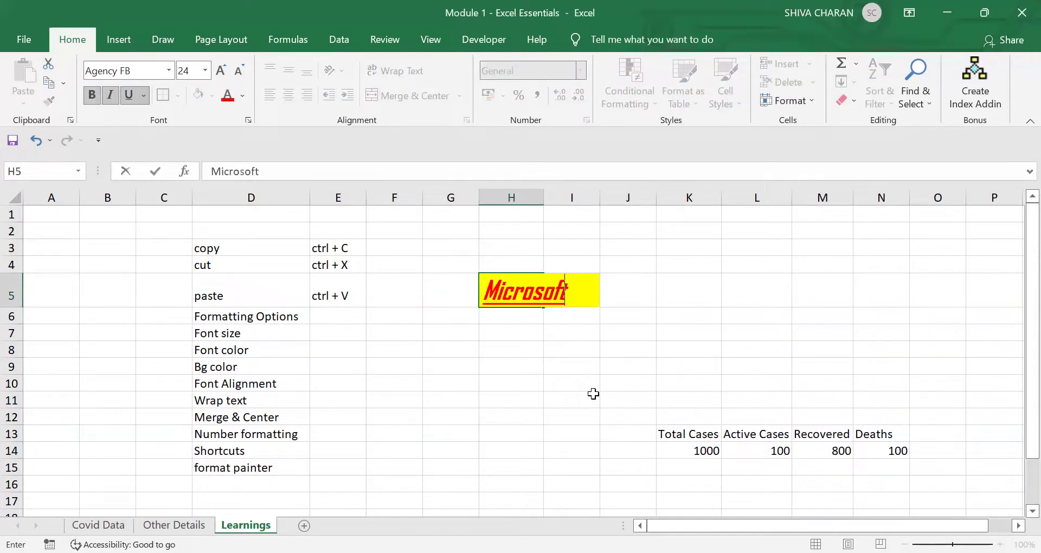
{"action": "key", "text": "Return"}
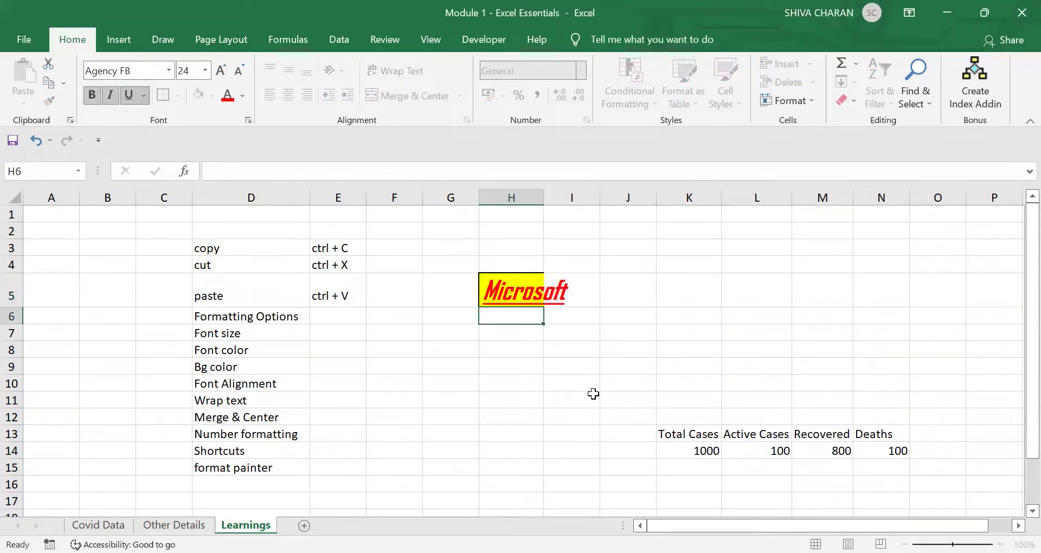
{"action": "double_click", "coordinate": [541, 198]}
{"action": "left_click", "coordinate": [535, 285]}
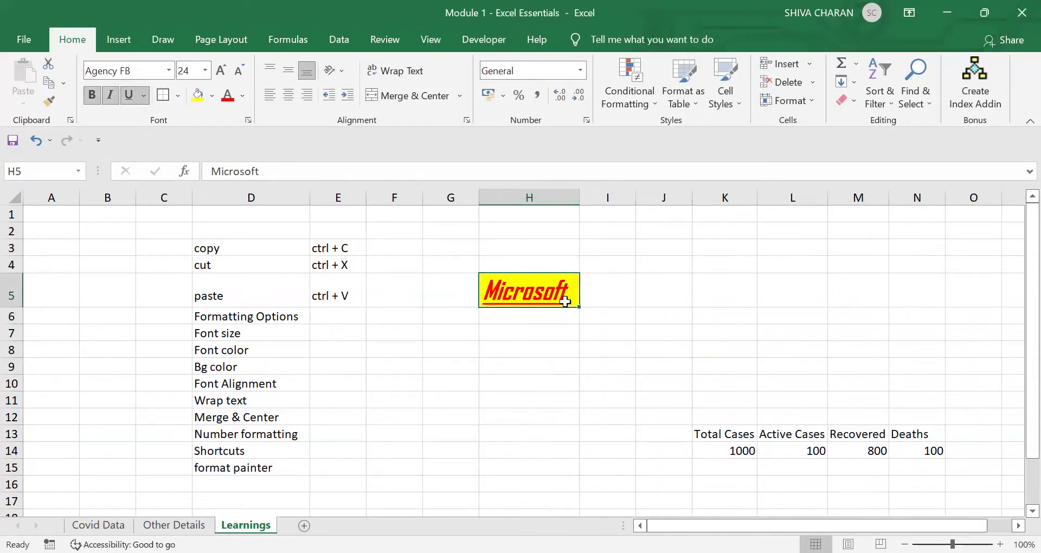
Replace the text of the formatted cell H5 with Microsoft Excel.
{"action": "left_click", "coordinate": [611, 340]}
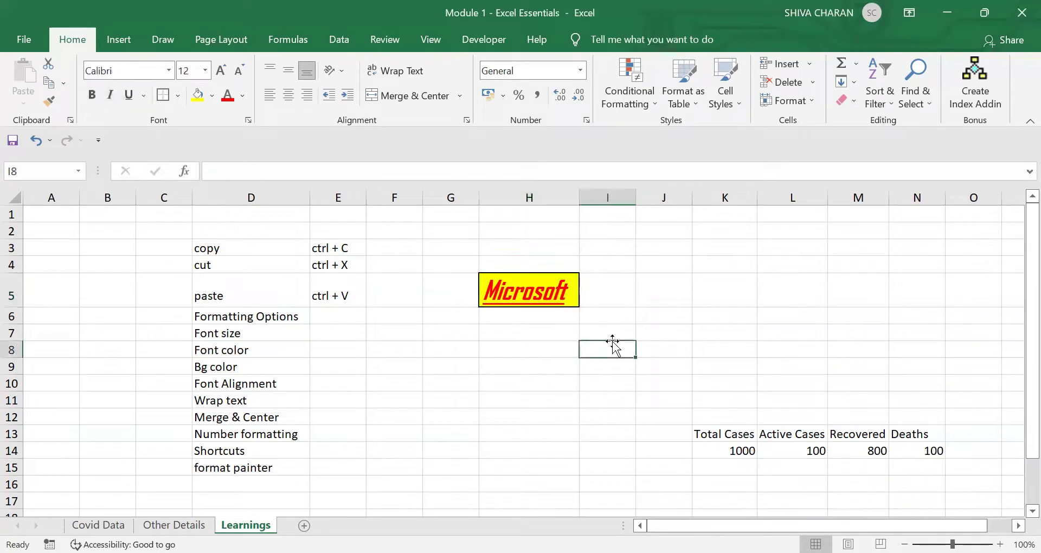
{"action": "left_click", "coordinate": [525, 285]}
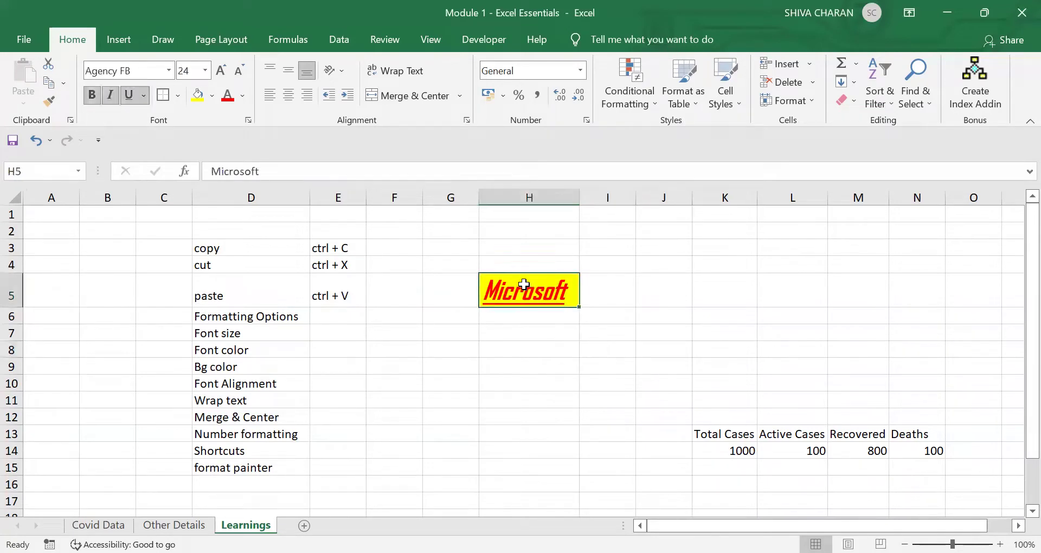
{"action": "left_click", "coordinate": [534, 359]}
{"action": "left_click", "coordinate": [482, 274]}
{"action": "type", "text": "Micro"}
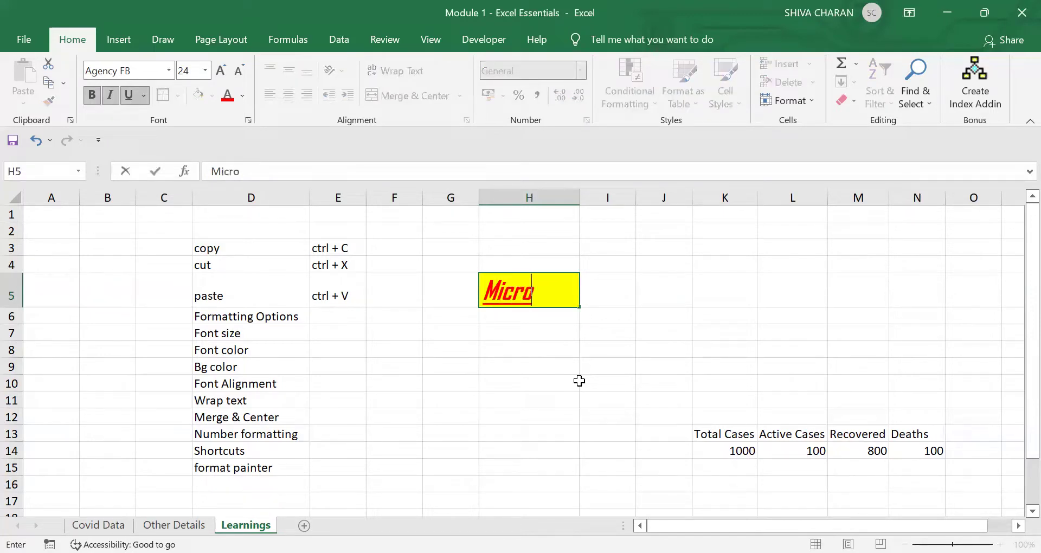
{"action": "type", "text": "soft "}
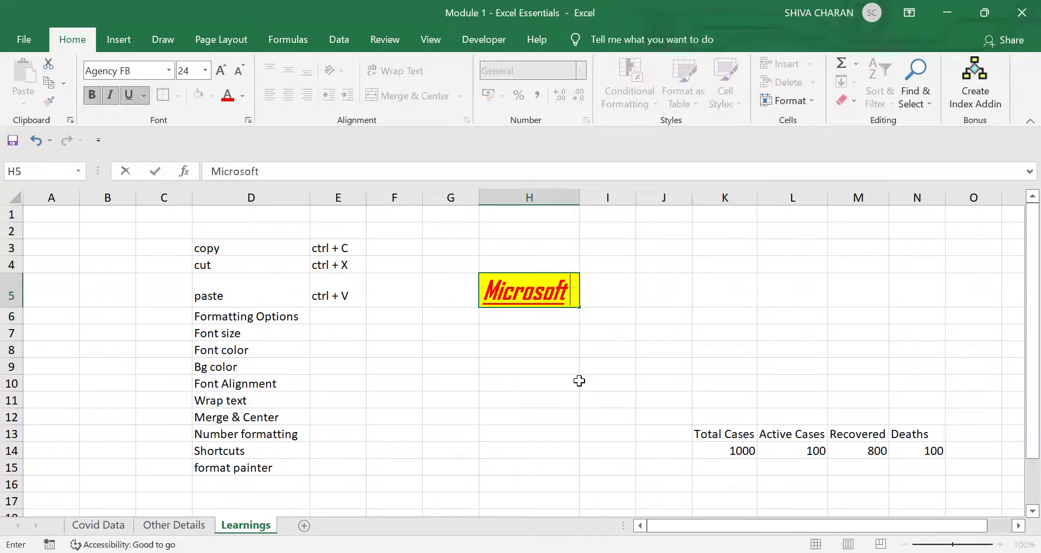
{"action": "type", "text": "Excel"}
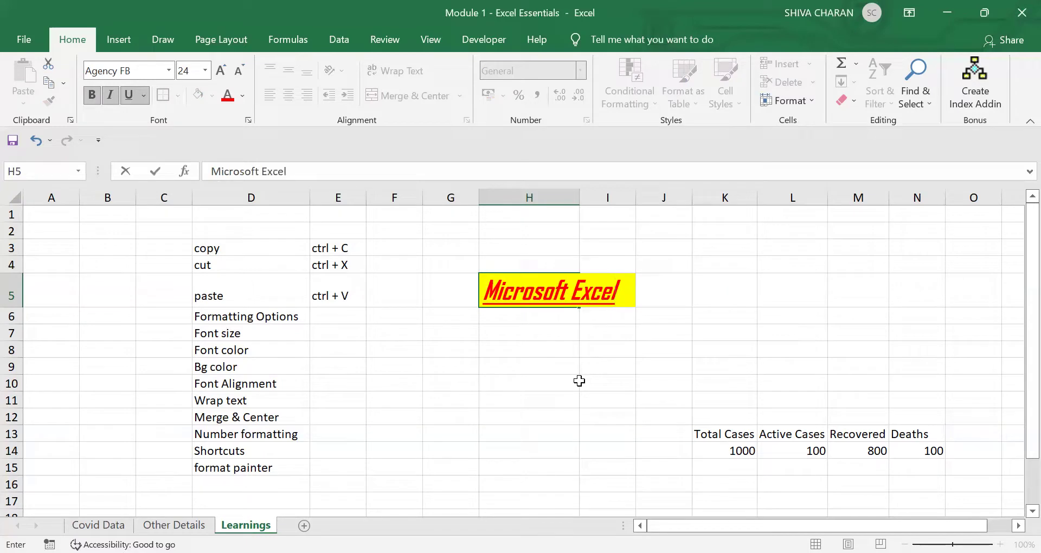
{"action": "left_click", "coordinate": [715, 287]}
Widen column H so that the longer text fits inside cell H5.
{"action": "left_click", "coordinate": [545, 289]}
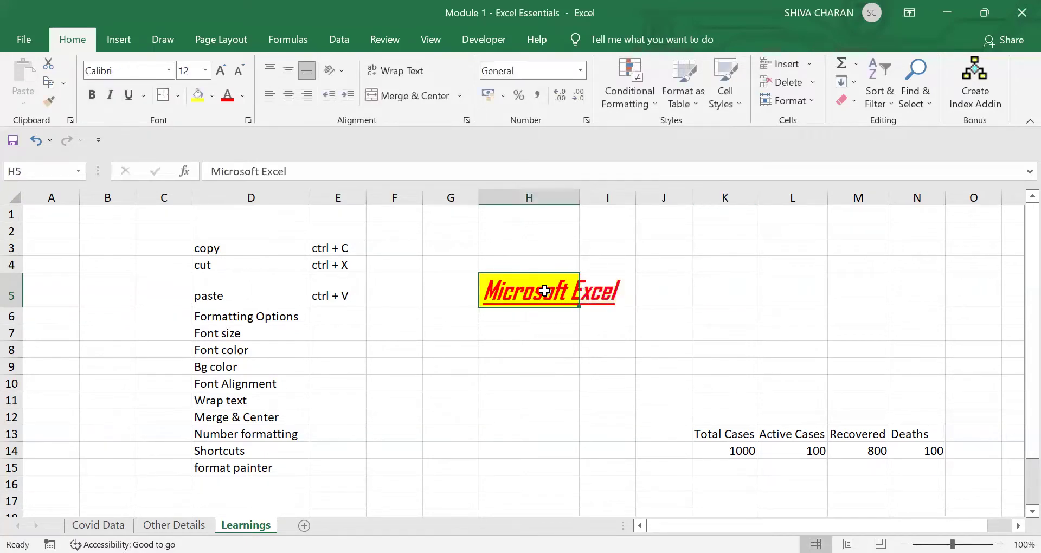
{"action": "left_click_drag", "start_coordinate": [577, 195], "coordinate": [645, 196]}
{"action": "left_click", "coordinate": [626, 330]}
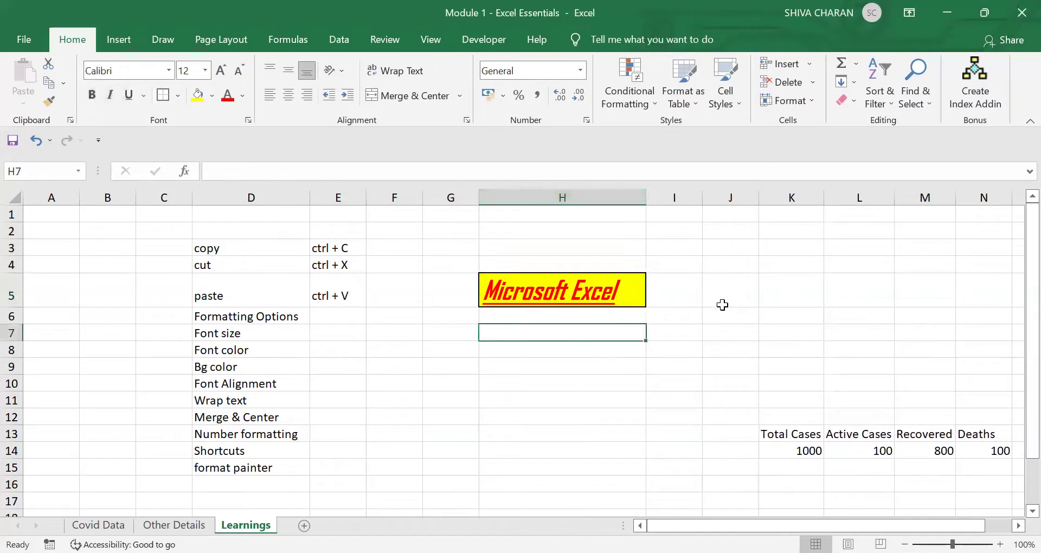
Enter the unformatted text Excel in cell J5 and delete it again.
{"action": "left_click", "coordinate": [732, 291]}
{"action": "type", "text": "Excel"}
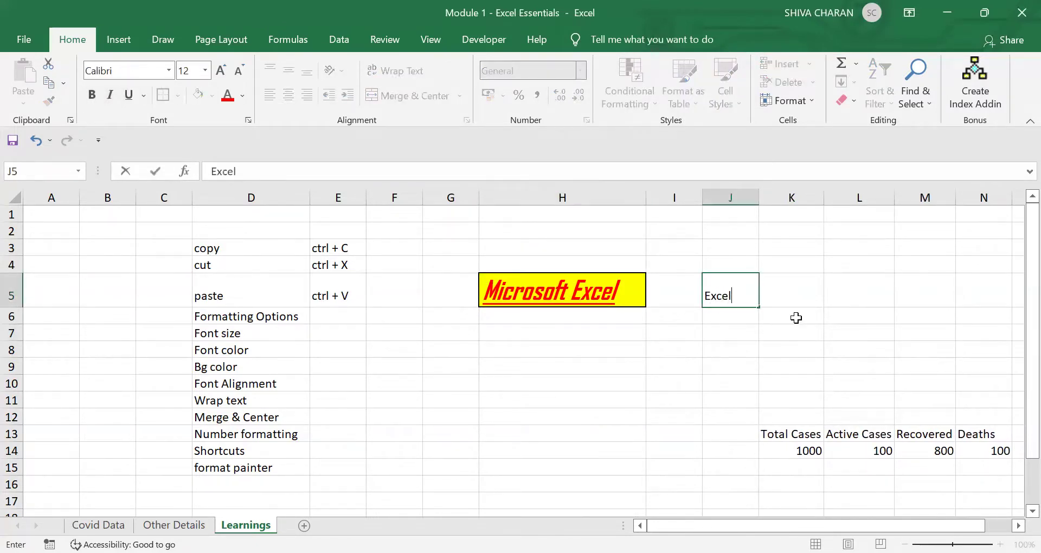
{"action": "key", "text": "Return"}
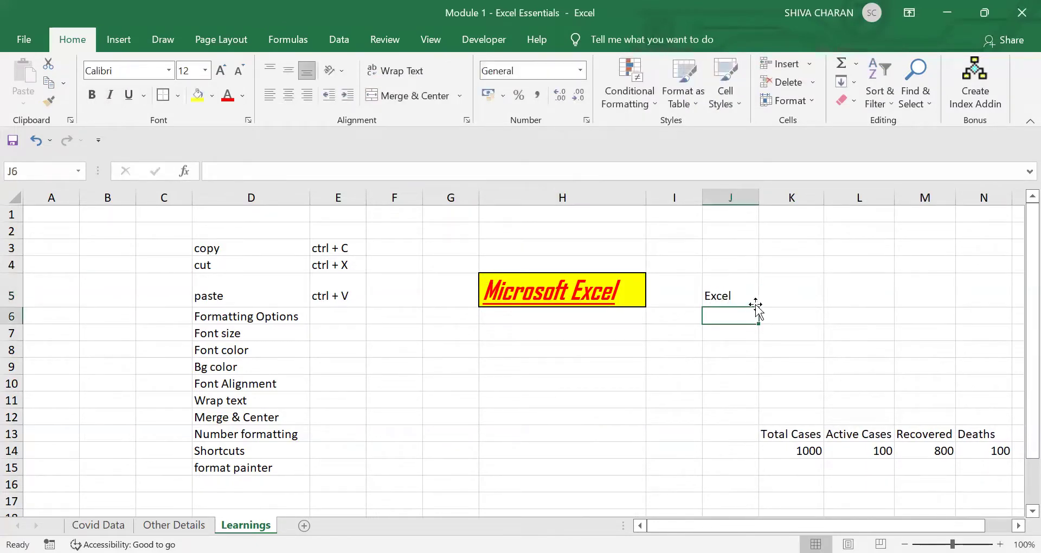
{"action": "left_click", "coordinate": [741, 296]}
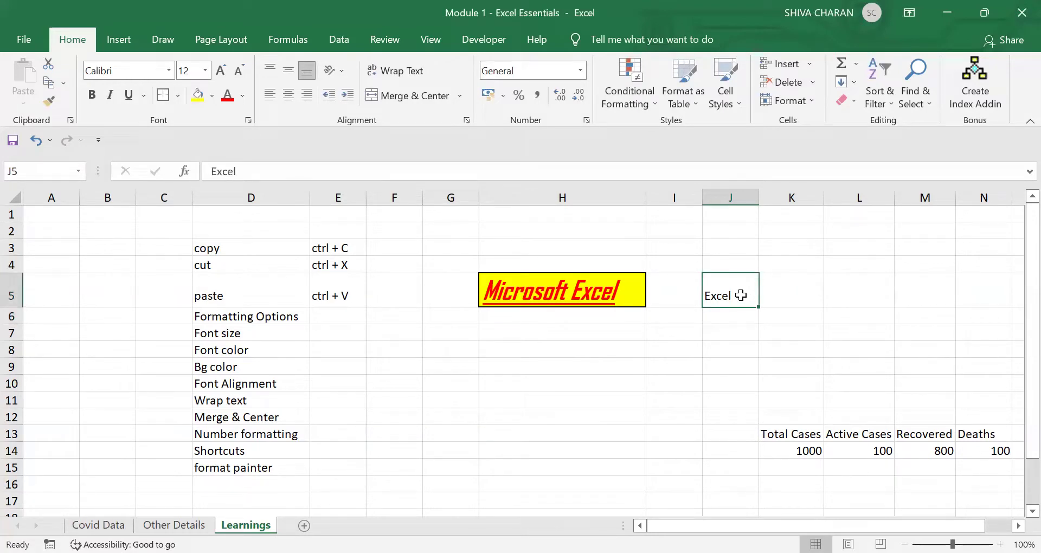
{"action": "key", "text": "Delete"}
{"action": "left_click", "coordinate": [630, 292]}
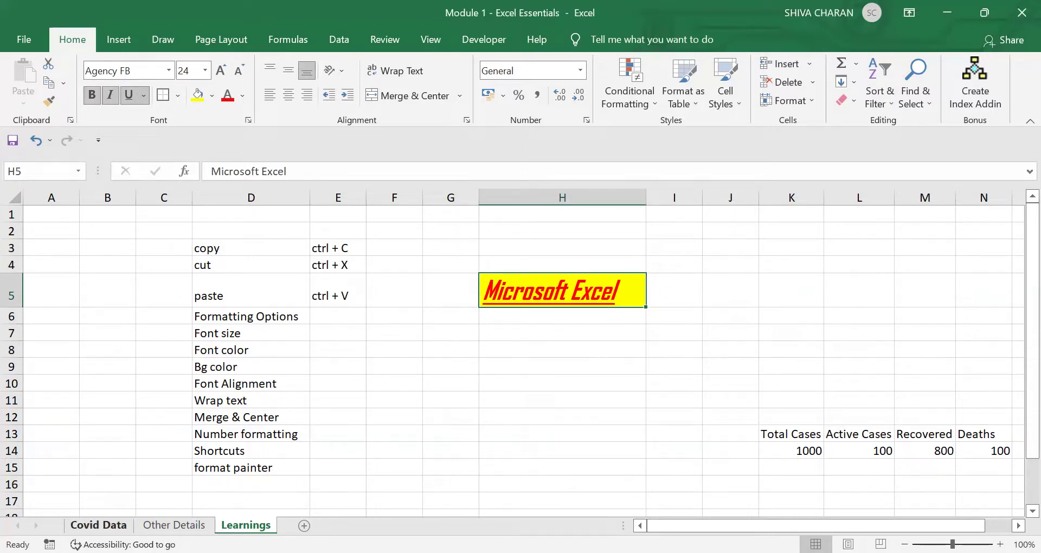
On the Covid Data sheet, set the font of cell A8 to Agency FB.
{"action": "left_click", "coordinate": [98, 525]}
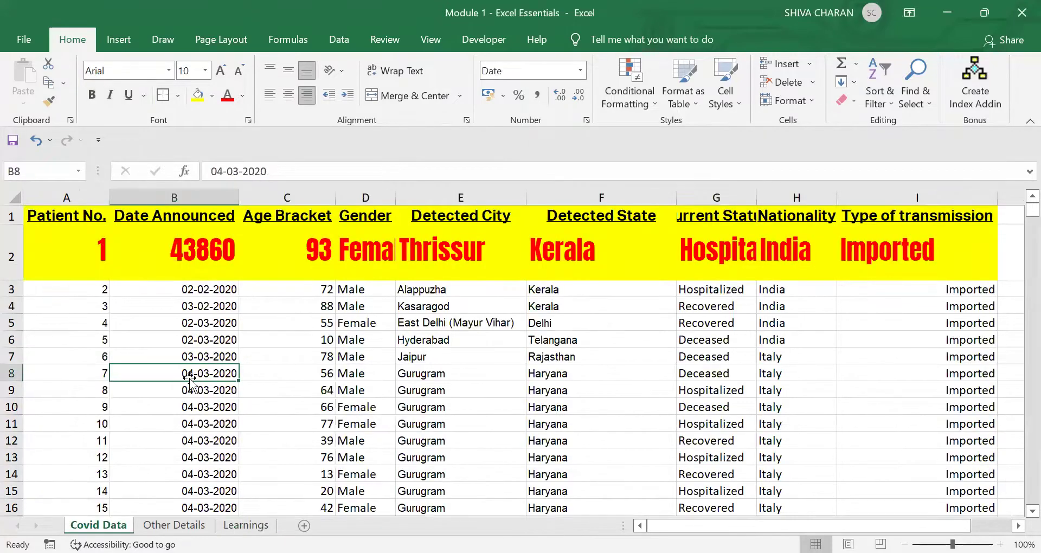
{"action": "left_click", "coordinate": [79, 373]}
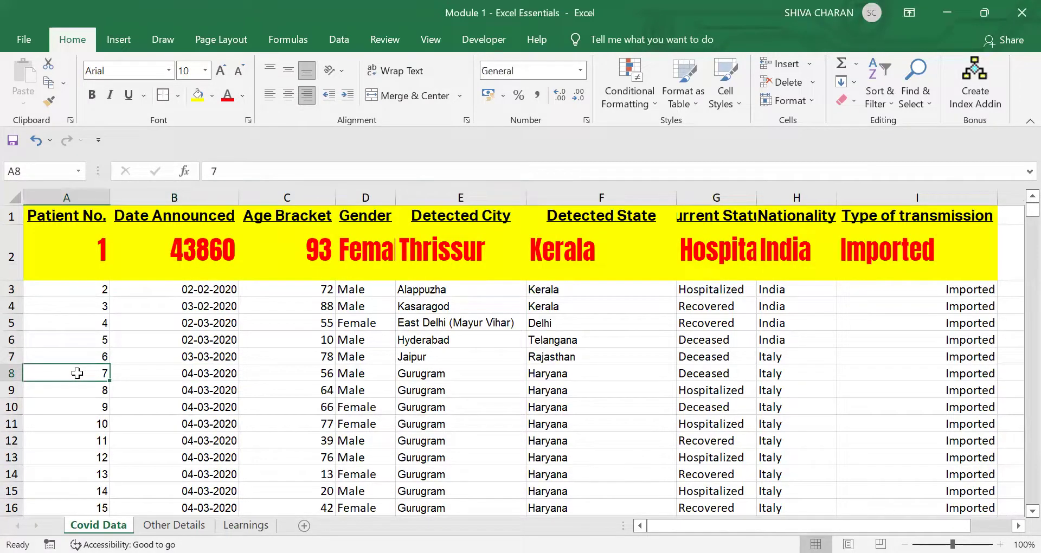
{"action": "left_click_drag", "start_coordinate": [77, 373], "coordinate": [925, 365]}
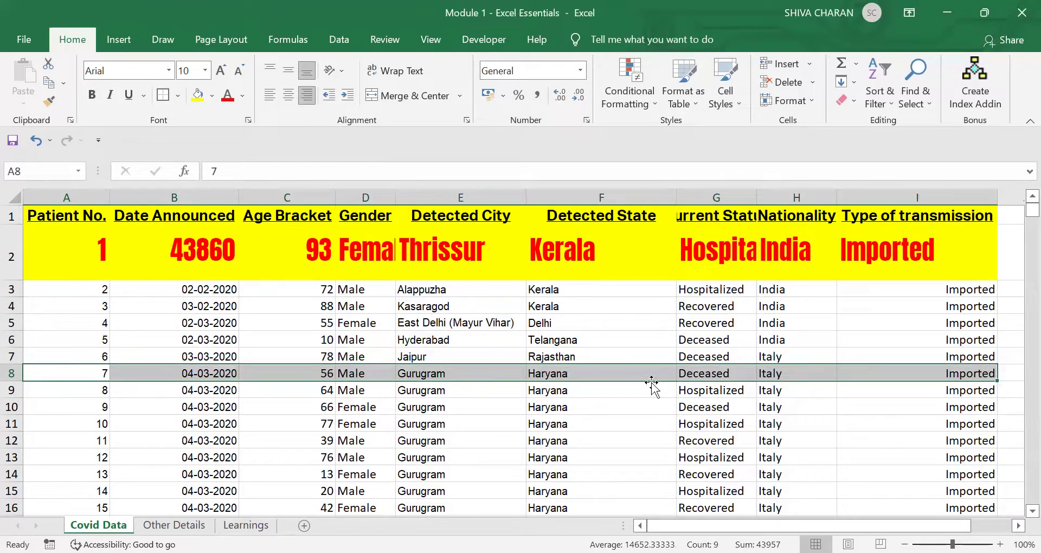
{"action": "left_click", "coordinate": [88, 375]}
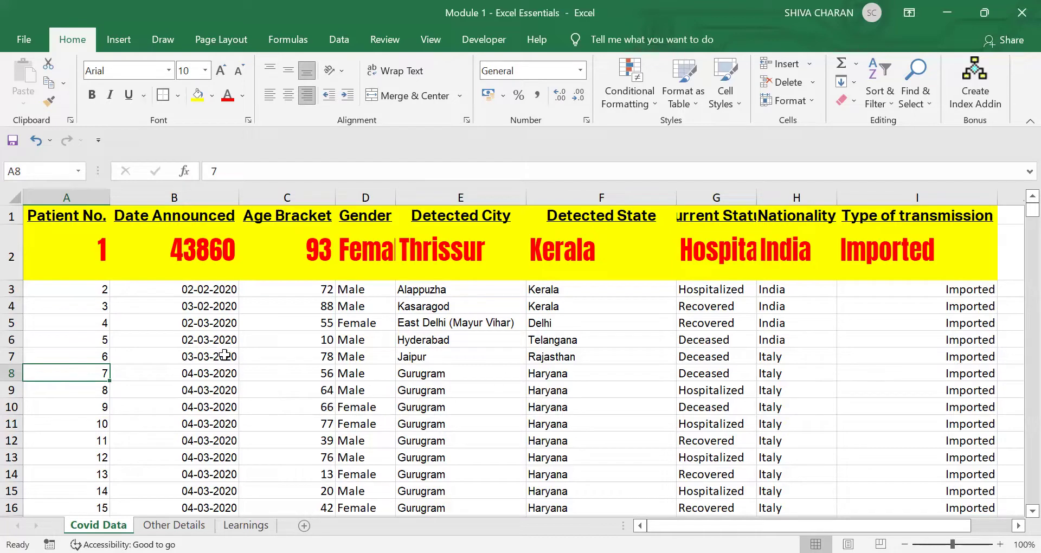
{"action": "left_click", "coordinate": [170, 70]}
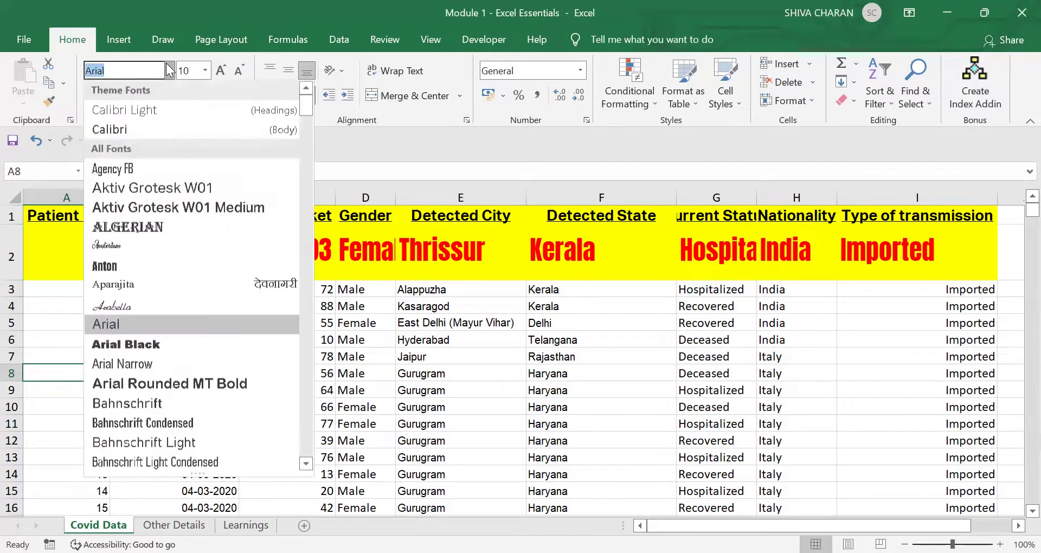
{"action": "left_click", "coordinate": [147, 169]}
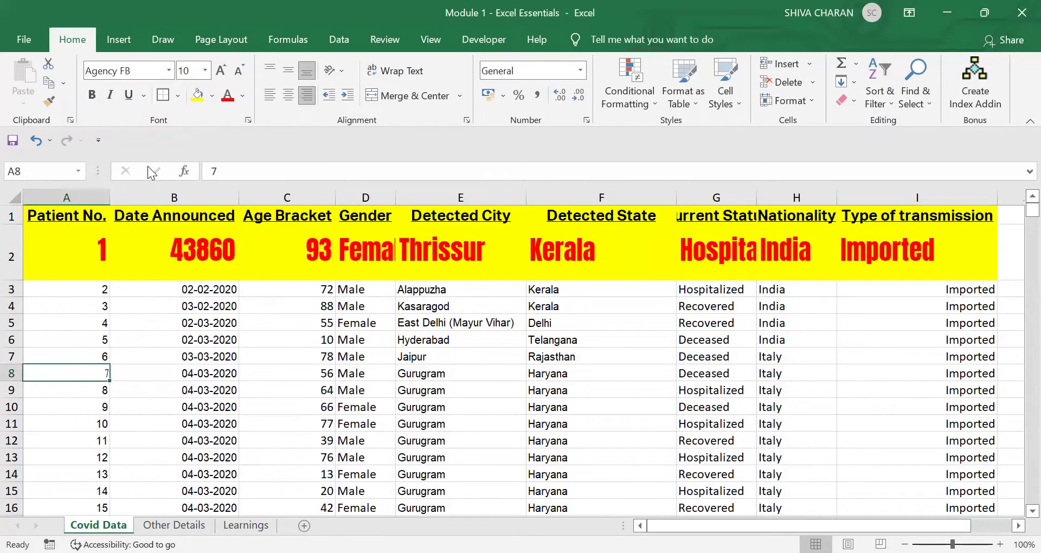
Increase the font size of cell A8 to 20 and make it bold, italic and underlined.
{"action": "left_click", "coordinate": [216, 69]}
{"action": "left_click", "coordinate": [216, 69]}
{"action": "left_click", "coordinate": [216, 69]}
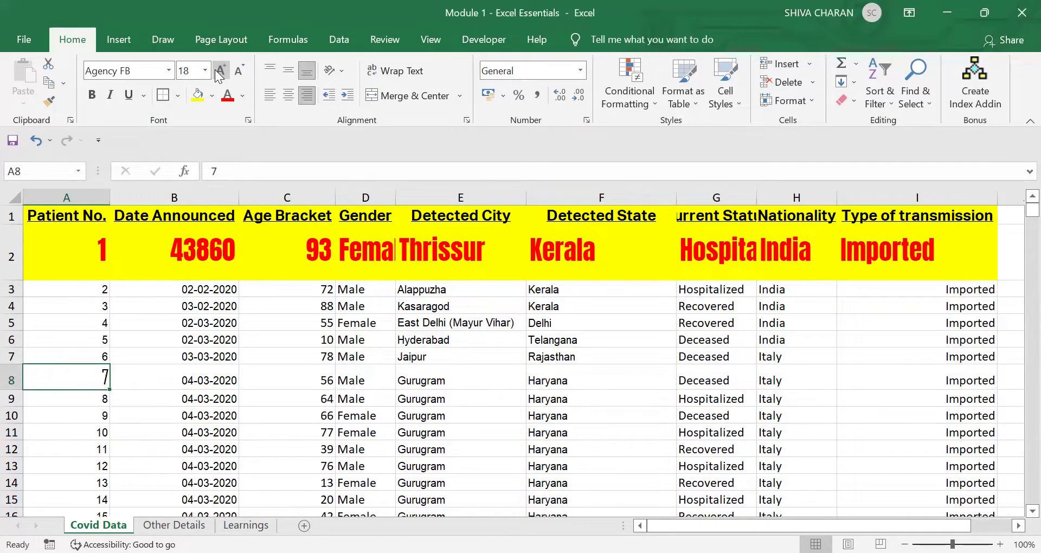
{"action": "left_click", "coordinate": [216, 70]}
{"action": "left_click", "coordinate": [216, 69]}
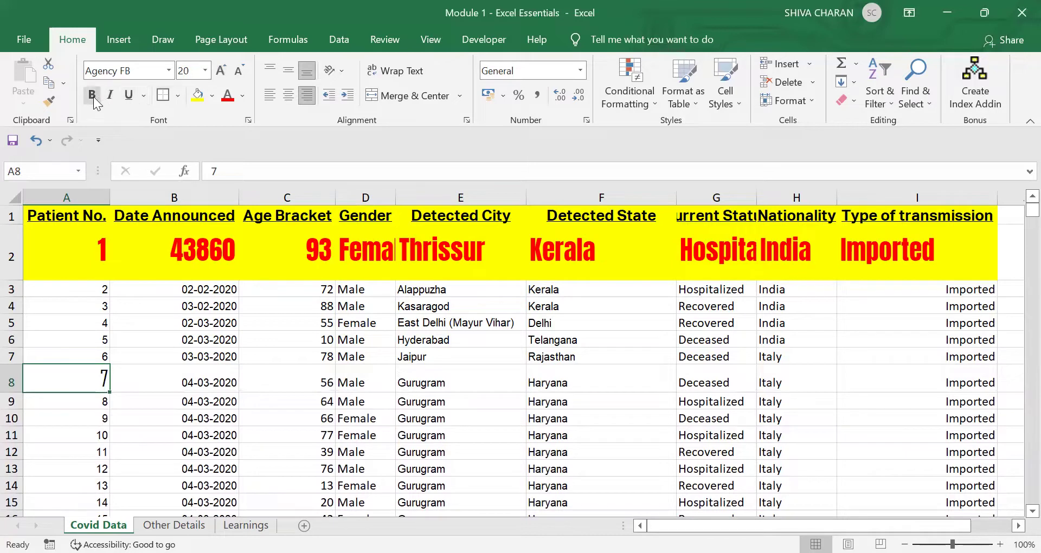
{"action": "left_click", "coordinate": [130, 98]}
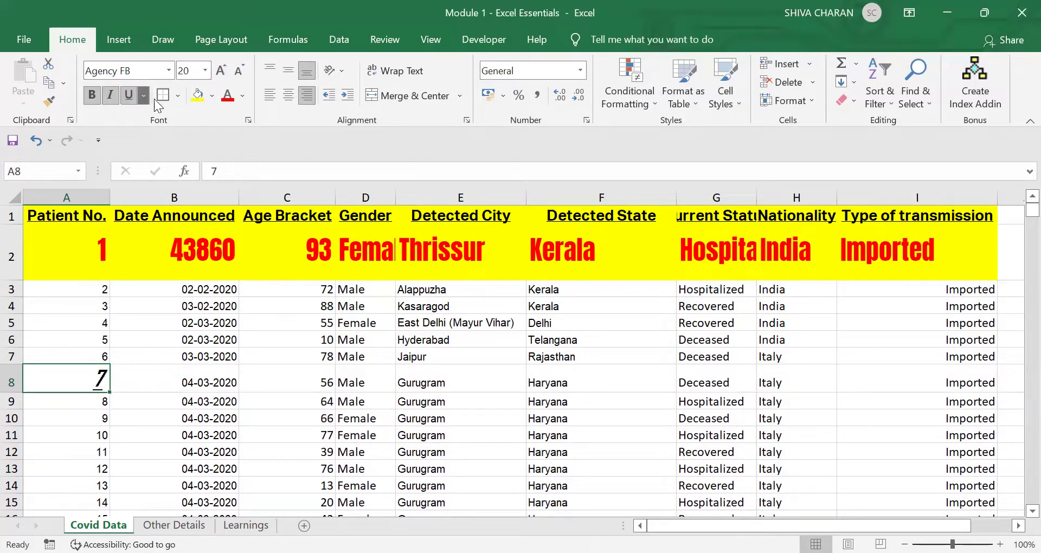
Fill cell A8 with yellow and set its font color to red.
{"action": "left_click", "coordinate": [198, 96]}
{"action": "left_click", "coordinate": [227, 95]}
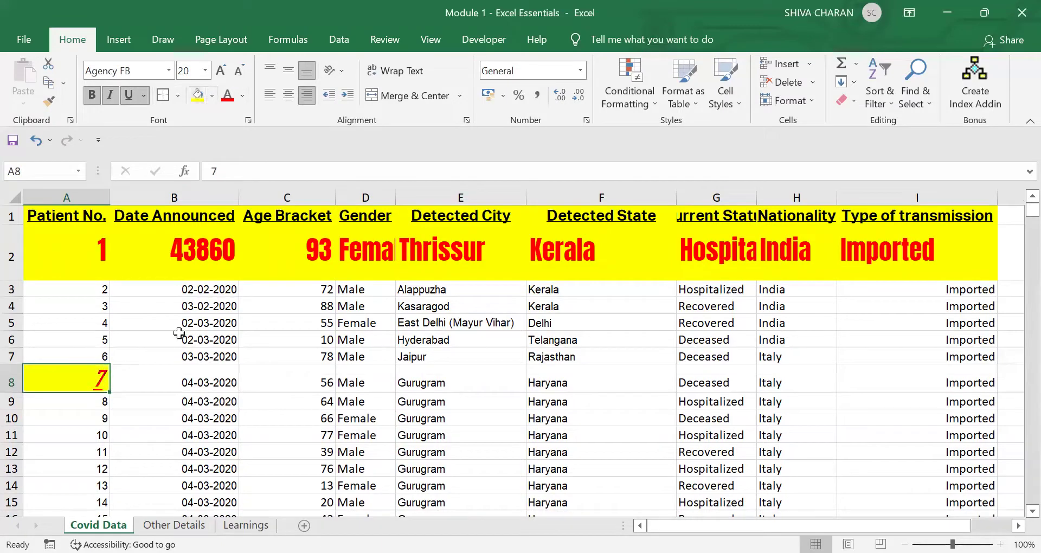
{"action": "left_click", "coordinate": [139, 375]}
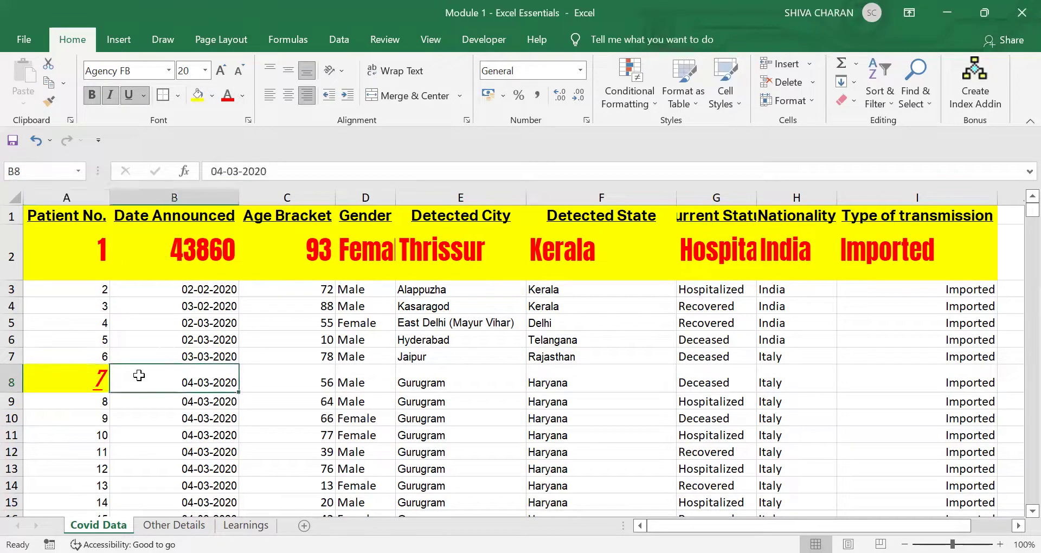
Copy the formatting of cell A8 to the rest of the record, B8 through I8, with Format Painter.
{"action": "left_click", "coordinate": [71, 379]}
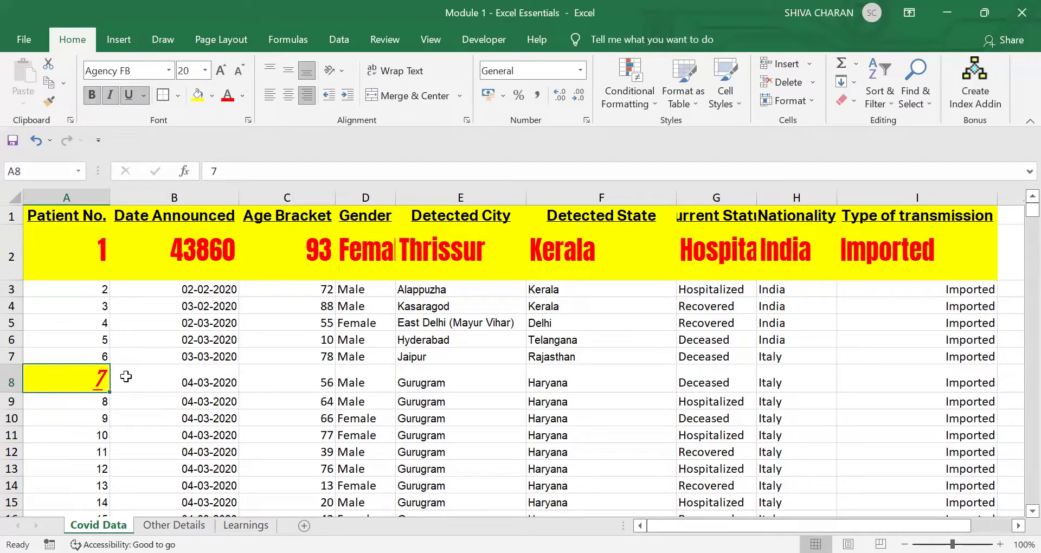
{"action": "mouse_move", "coordinate": [145, 378]}
{"action": "left_mouse_down"}
{"action": "mouse_move", "coordinate": [727, 395]}
{"action": "mouse_move", "coordinate": [873, 374]}
{"action": "left_mouse_up"}
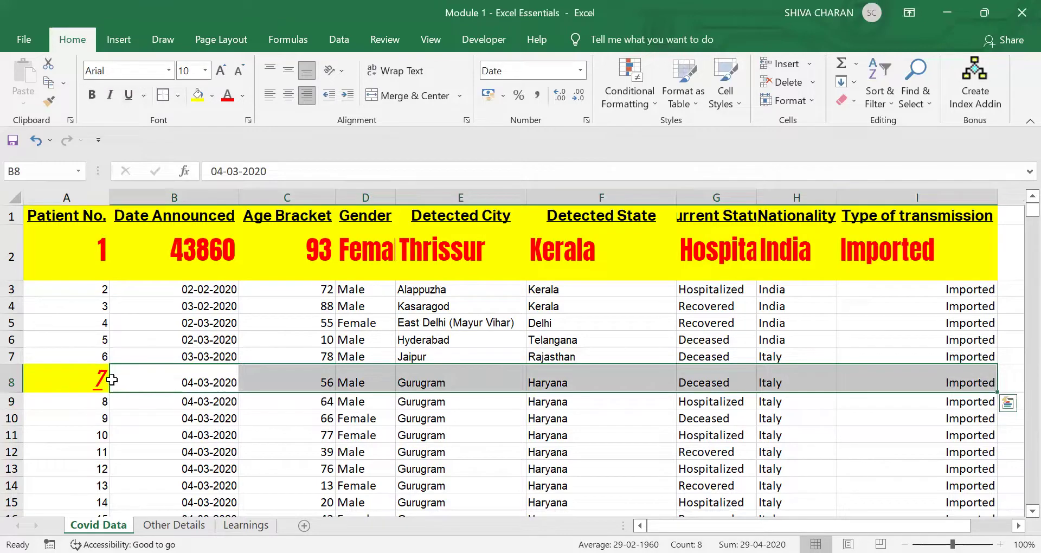
{"action": "left_click", "coordinate": [60, 378]}
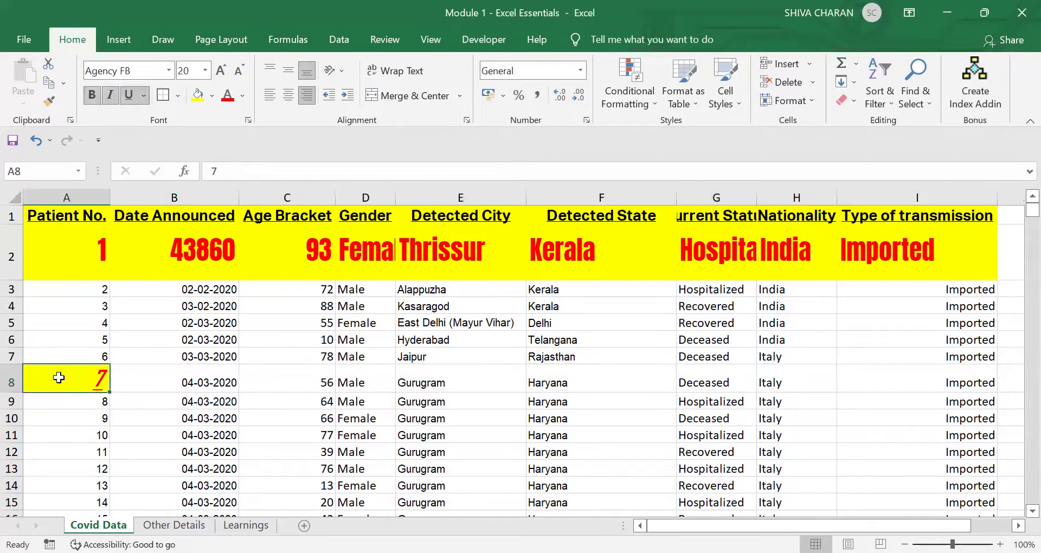
{"action": "left_click", "coordinate": [48, 104]}
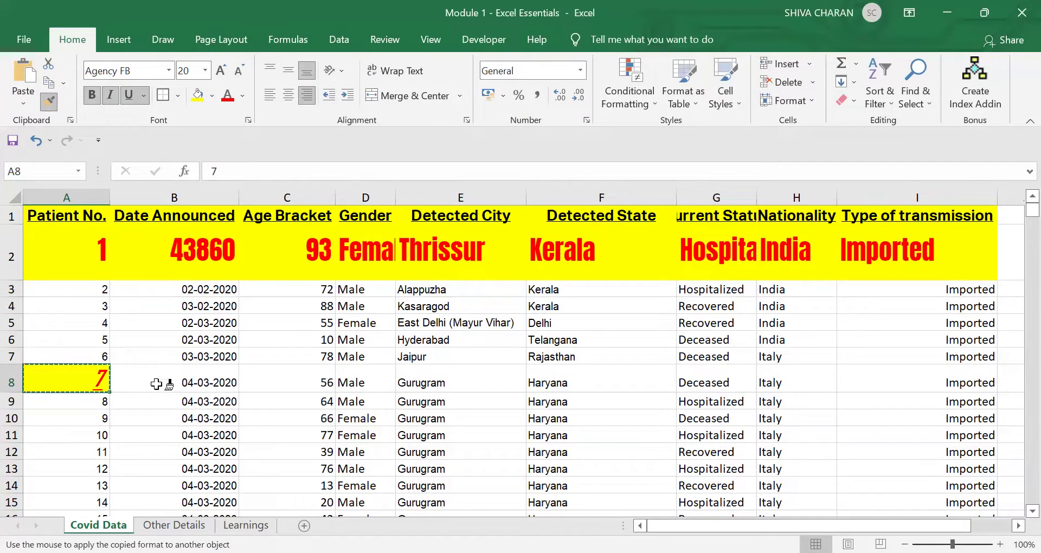
{"action": "left_click_drag", "start_coordinate": [136, 376], "coordinate": [842, 375]}
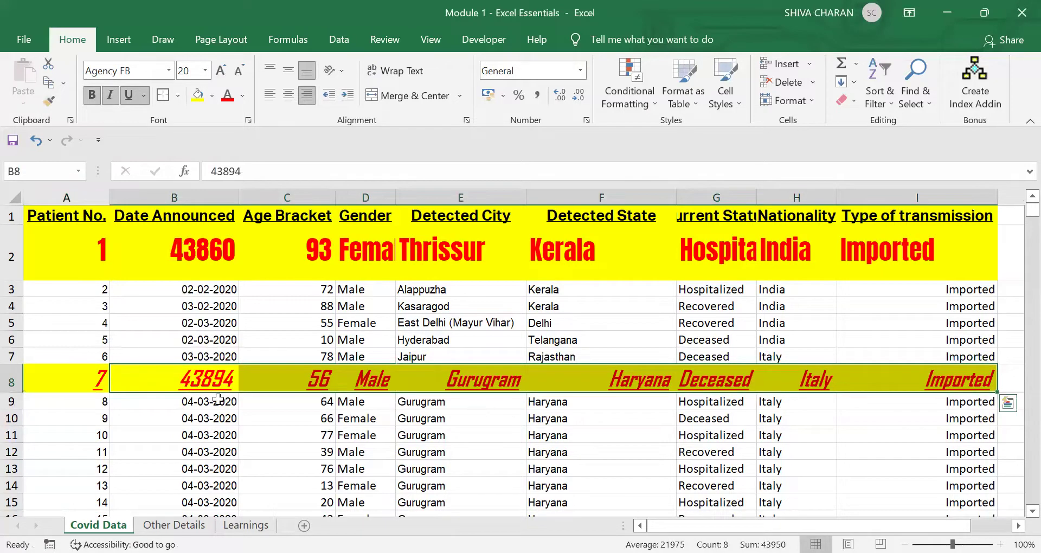
{"action": "left_click", "coordinate": [71, 384]}
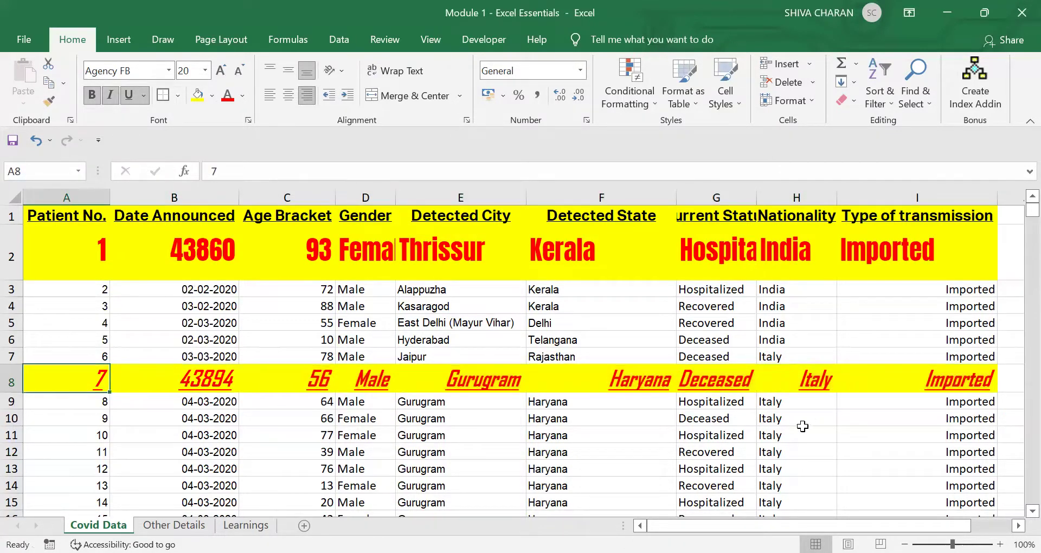
{"action": "left_click", "coordinate": [804, 428]}
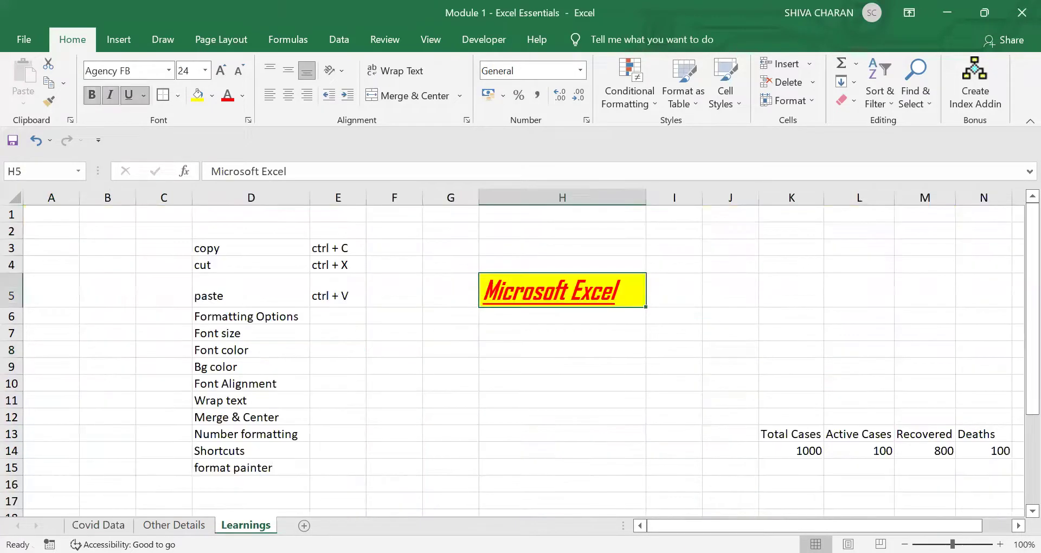
On the Learnings sheet, try right alignment on the text in cell H5 and center it horizontally.
{"action": "left_click", "coordinate": [245, 525]}
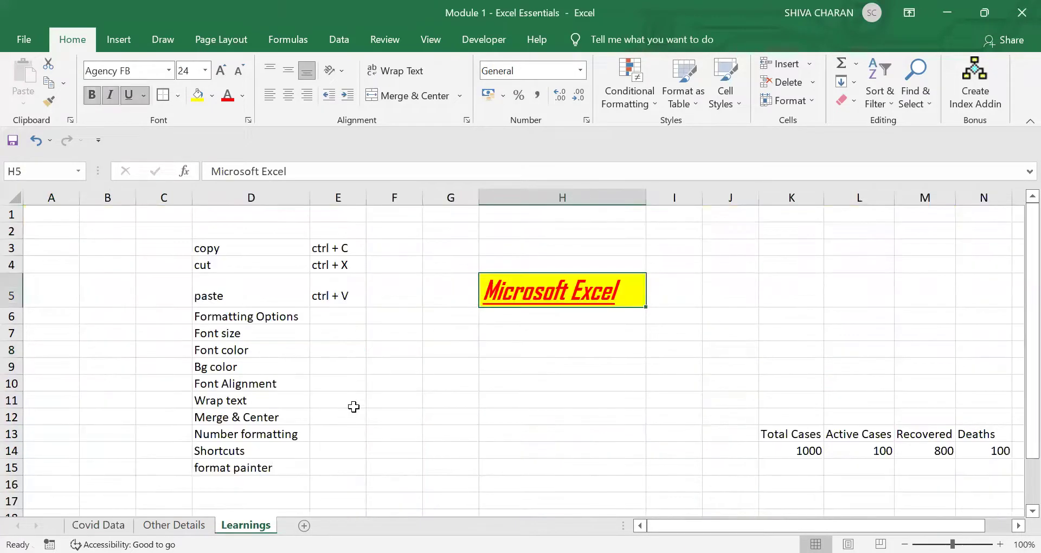
{"action": "left_click", "coordinate": [285, 472]}
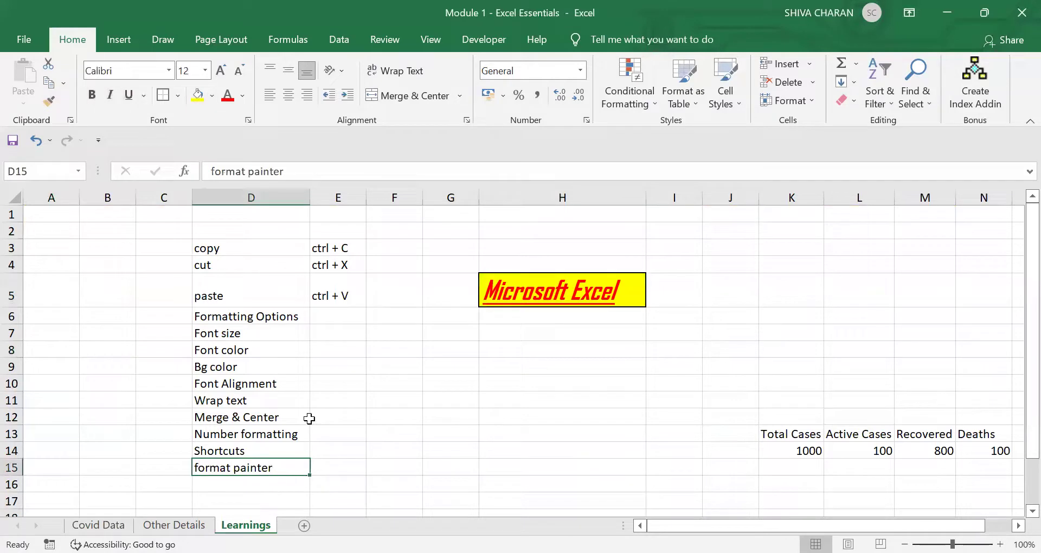
{"action": "left_click", "coordinate": [537, 321]}
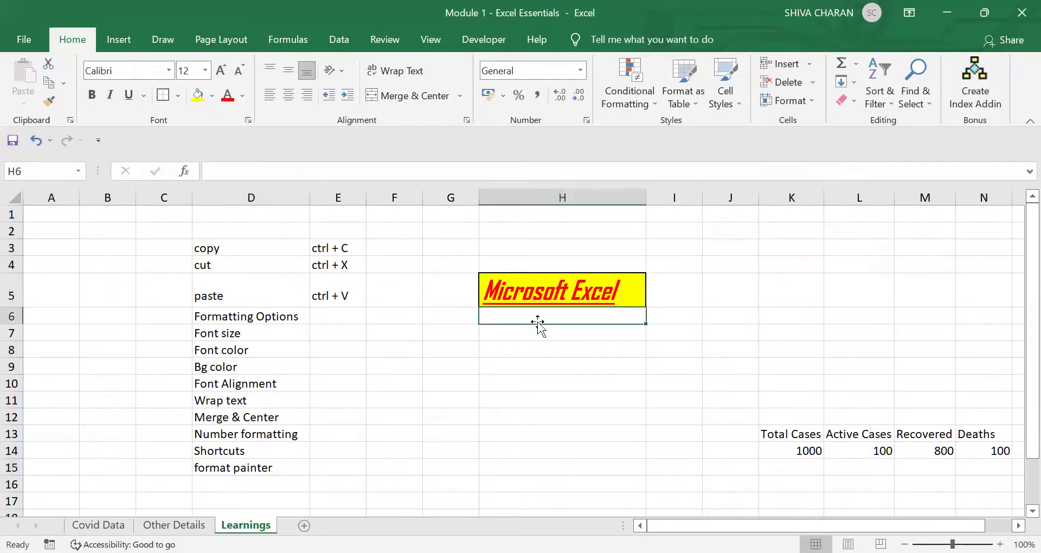
{"action": "left_click", "coordinate": [552, 293]}
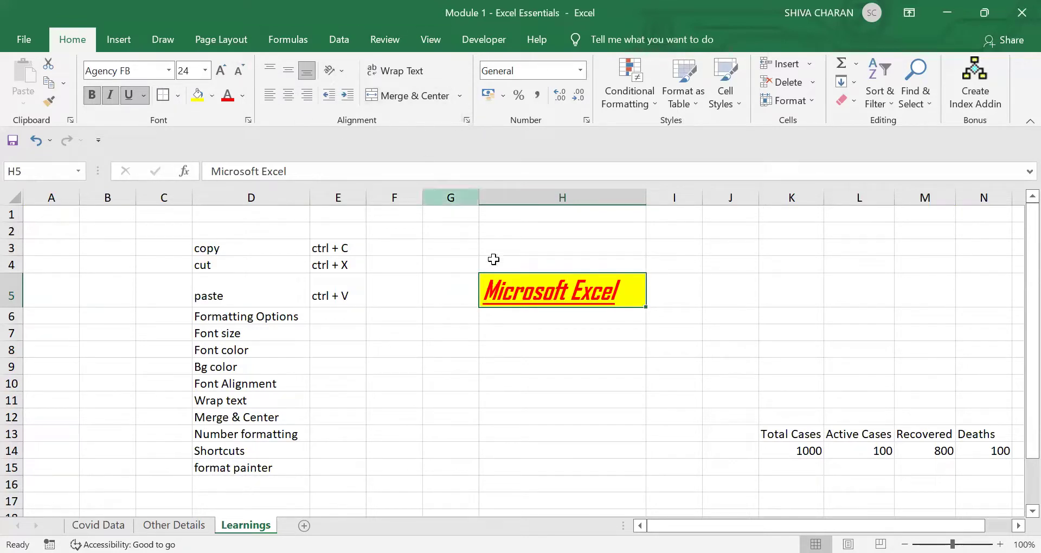
{"action": "left_click", "coordinate": [307, 94]}
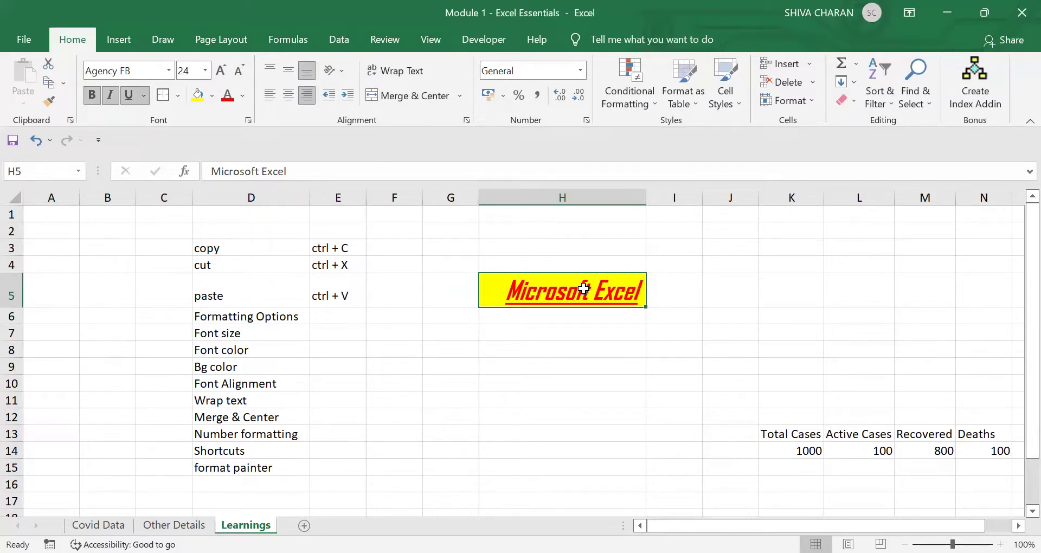
{"action": "left_click", "coordinate": [287, 98]}
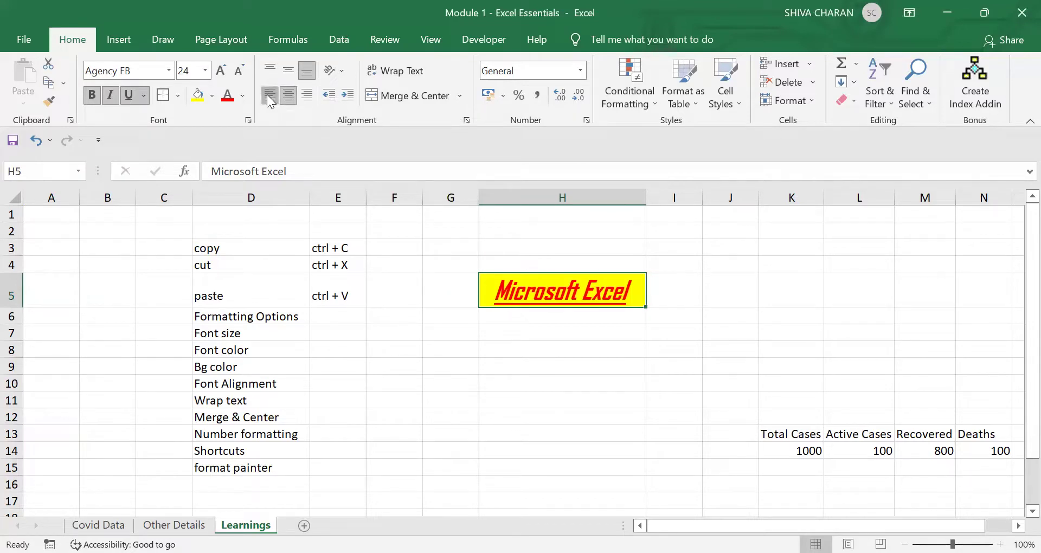
Try left, top and bottom alignment on the text in cell H5, ending with bottom alignment centered horizontally.
{"action": "left_click", "coordinate": [267, 96]}
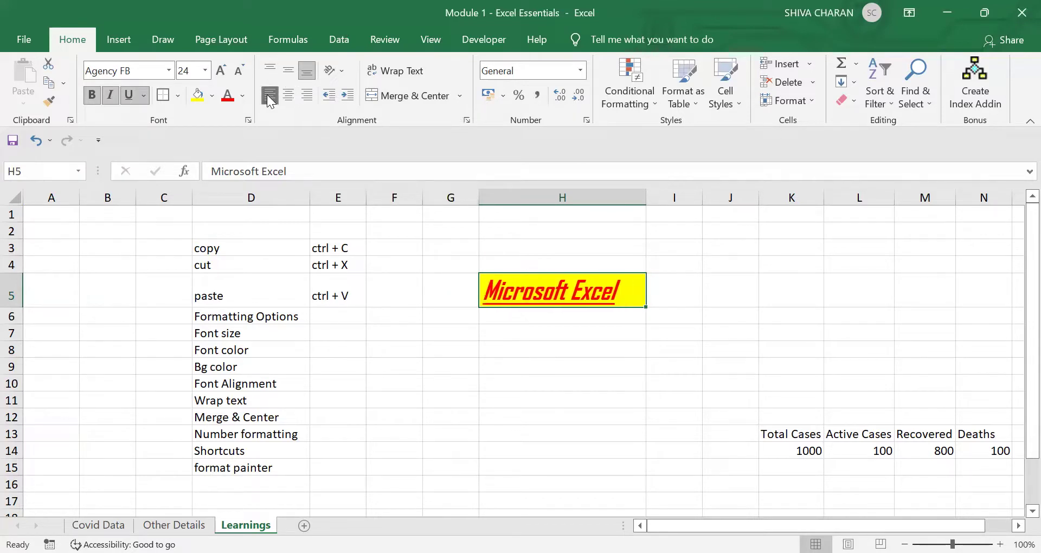
{"action": "left_click", "coordinate": [281, 68]}
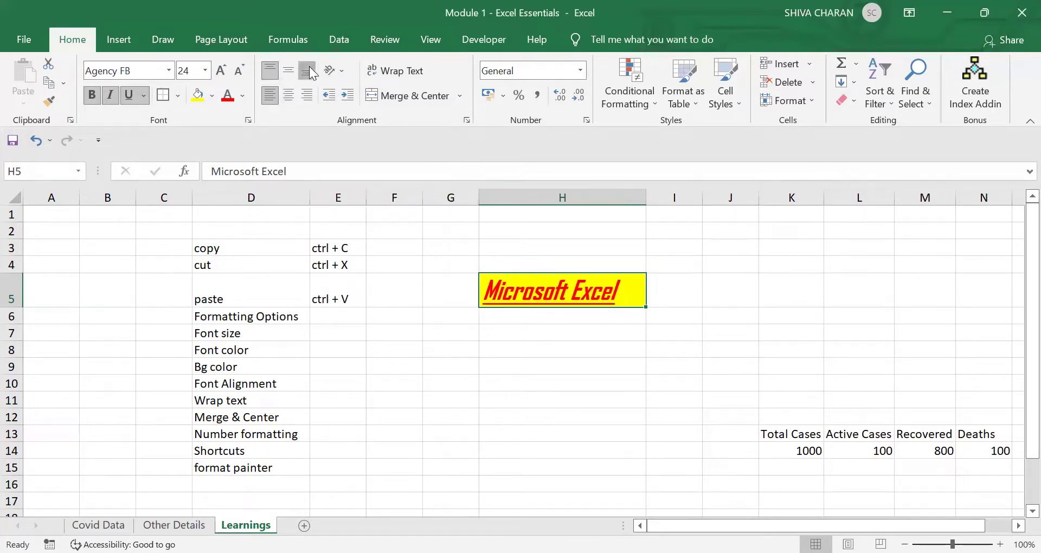
{"action": "left_click", "coordinate": [308, 69]}
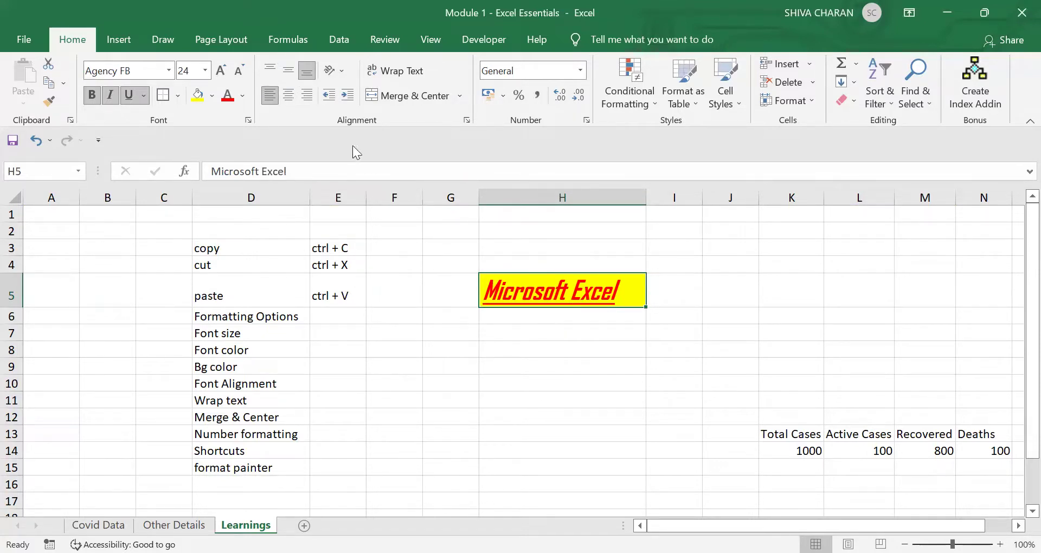
{"action": "left_click", "coordinate": [269, 95]}
{"action": "left_click", "coordinate": [272, 97]}
{"action": "left_click", "coordinate": [288, 95]}
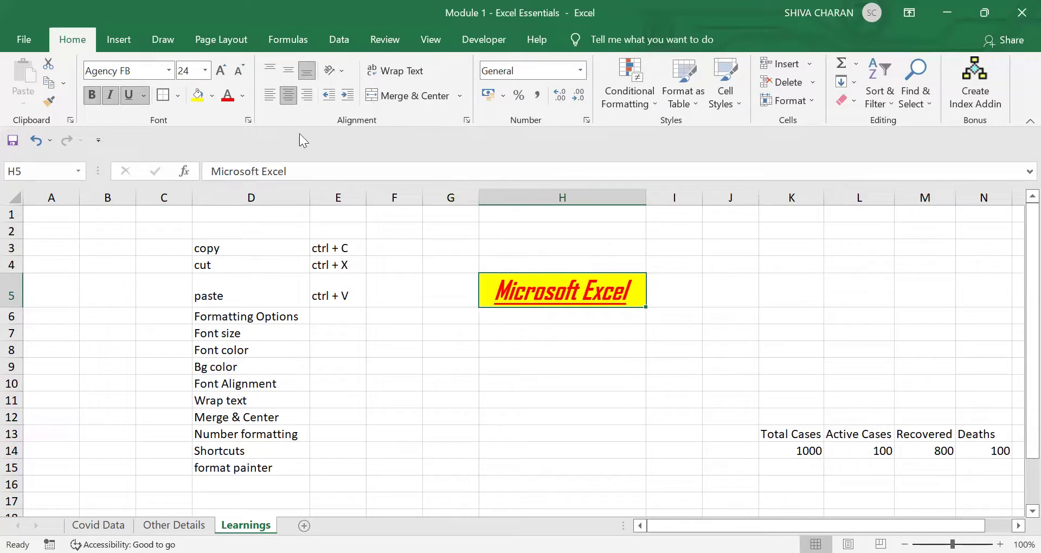
Try increasing and decreasing the indent of the text in cell H5, leaving it indented by one level.
{"action": "left_click", "coordinate": [349, 96]}
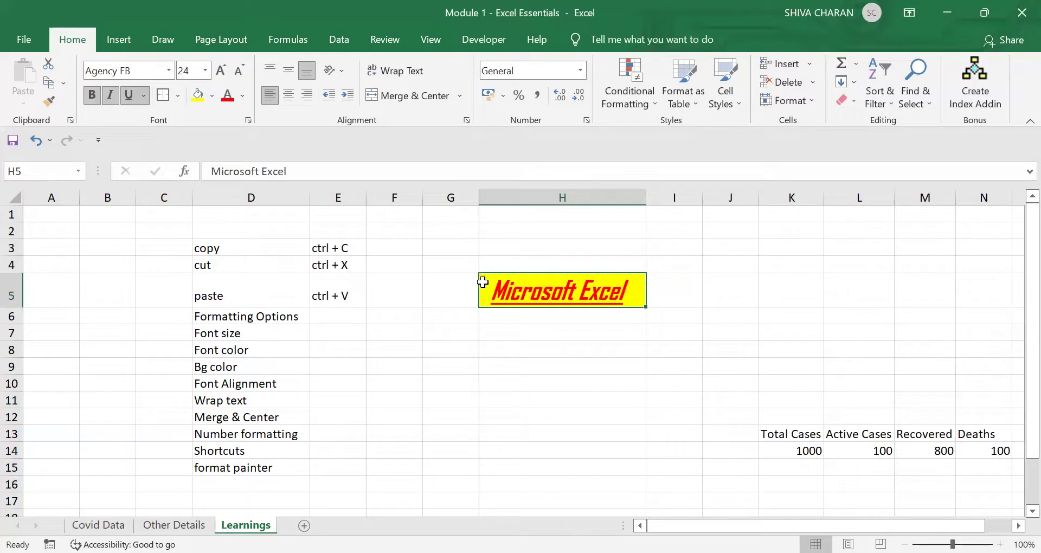
{"action": "left_click", "coordinate": [322, 92]}
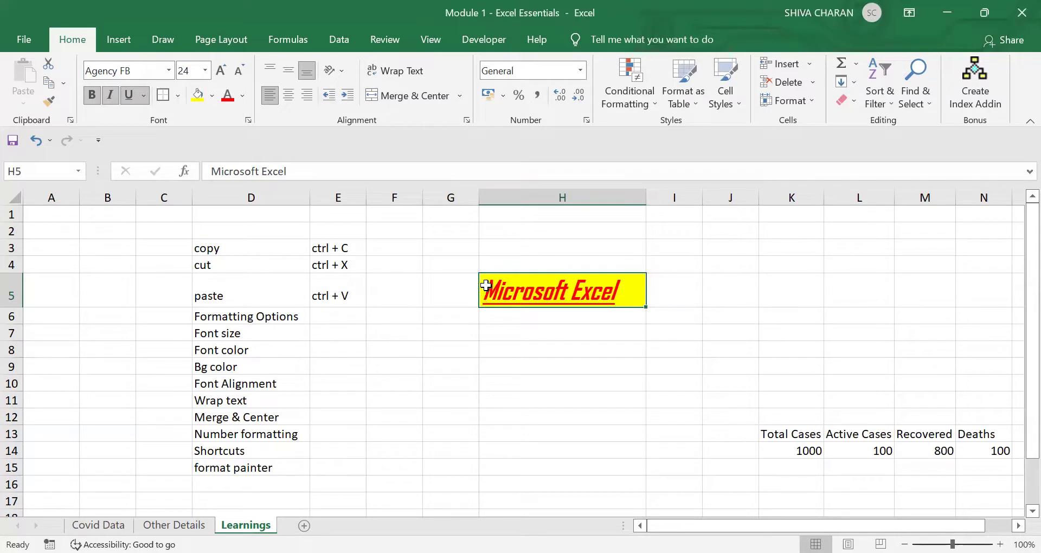
{"action": "left_click", "coordinate": [347, 96]}
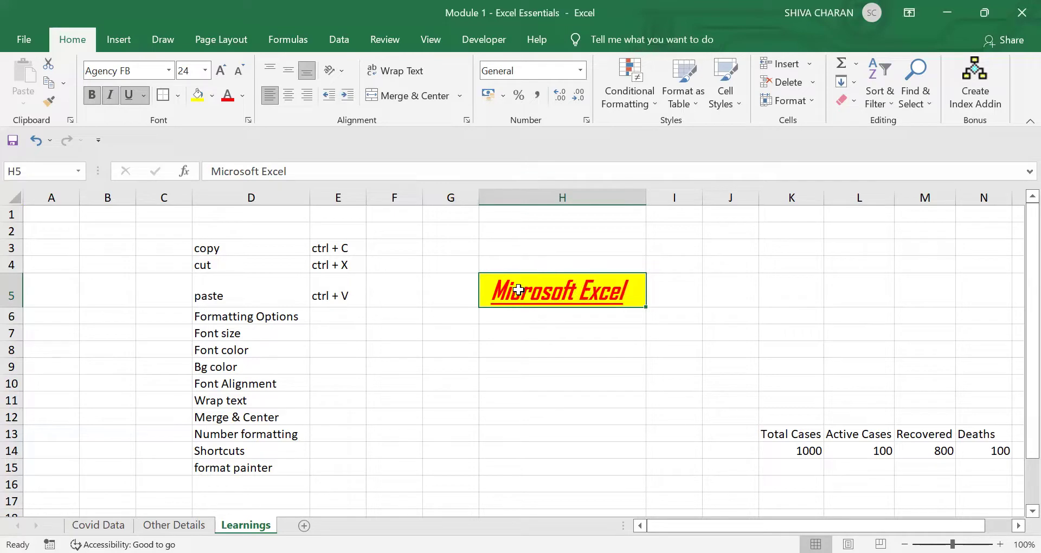
{"action": "left_click_drag", "start_coordinate": [488, 290], "coordinate": [655, 285]}
{"action": "left_click", "coordinate": [574, 360]}
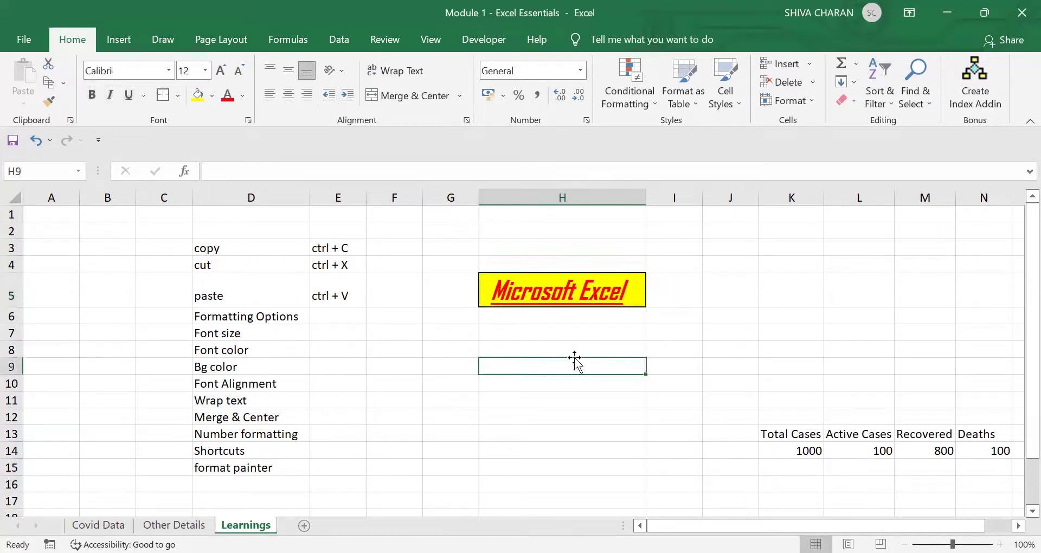
Try the Vertical Text orientation on cell H5 and zoom the sheet out to view the whole cell.
{"action": "left_click", "coordinate": [510, 303]}
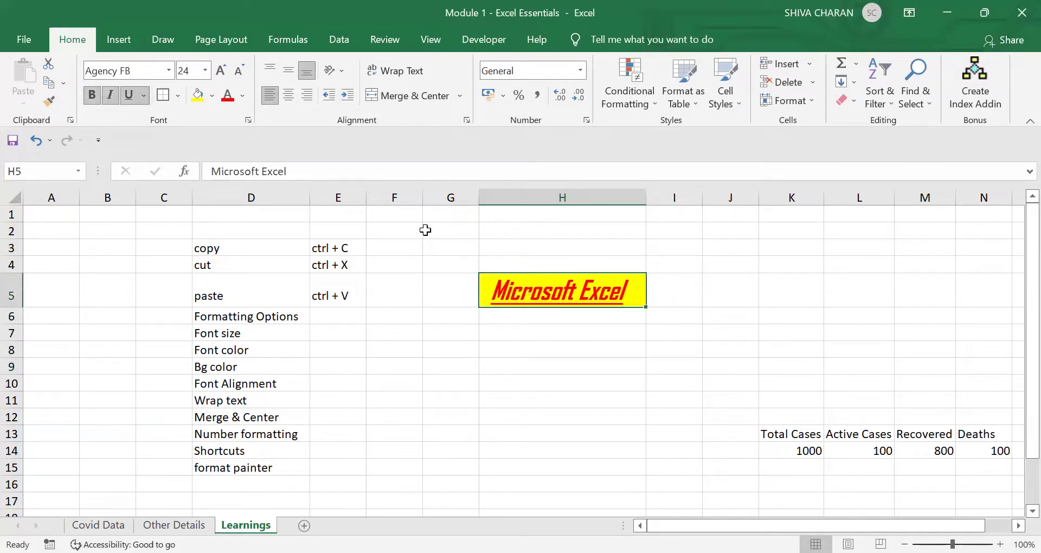
{"action": "left_click", "coordinate": [342, 69]}
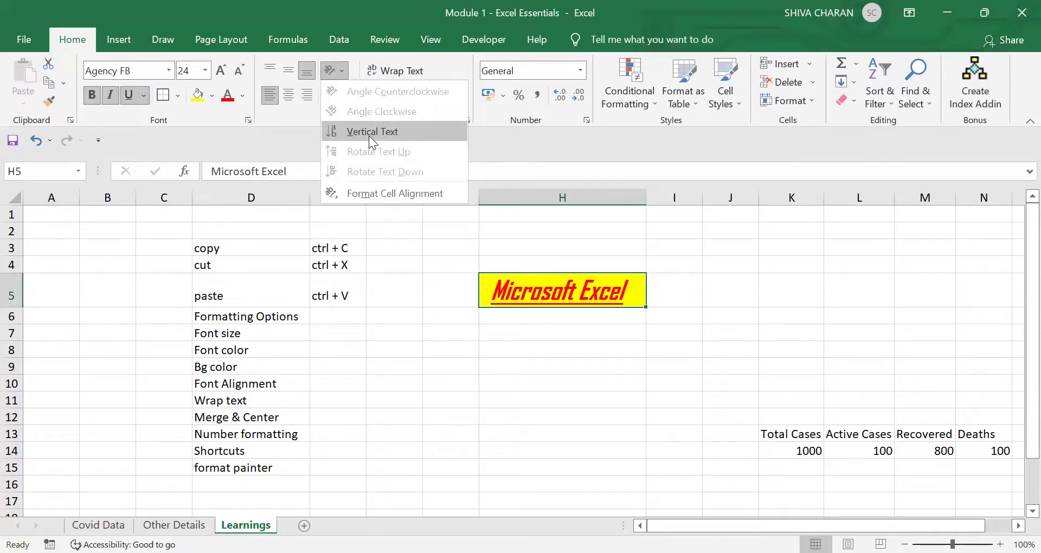
{"action": "left_click", "coordinate": [368, 136]}
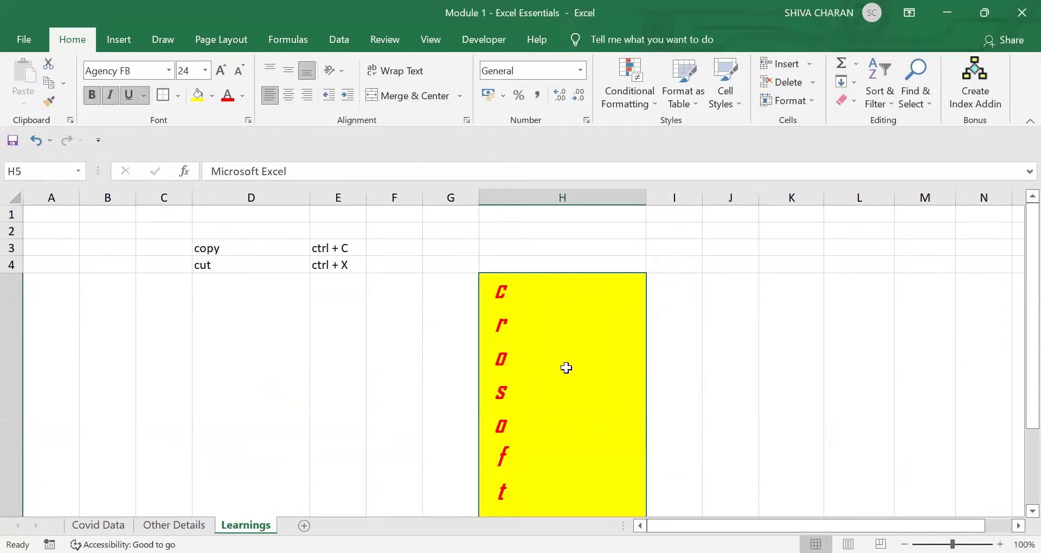
{"action": "scroll", "coordinate": [566, 367], "scroll_direction": "down", "scroll_amount": 1}
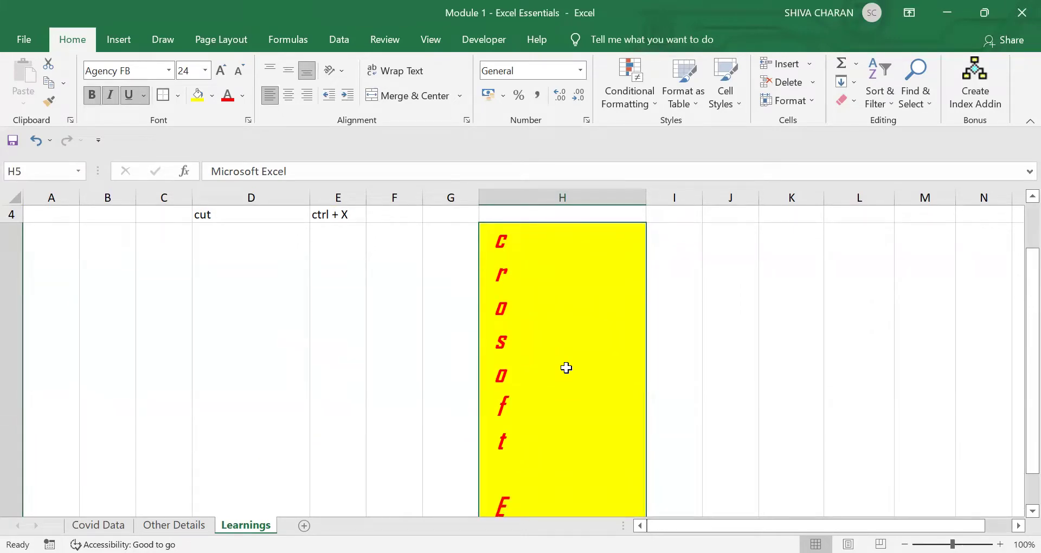
{"action": "scroll", "coordinate": [553, 401], "scroll_direction": "down", "scroll_amount": 2}
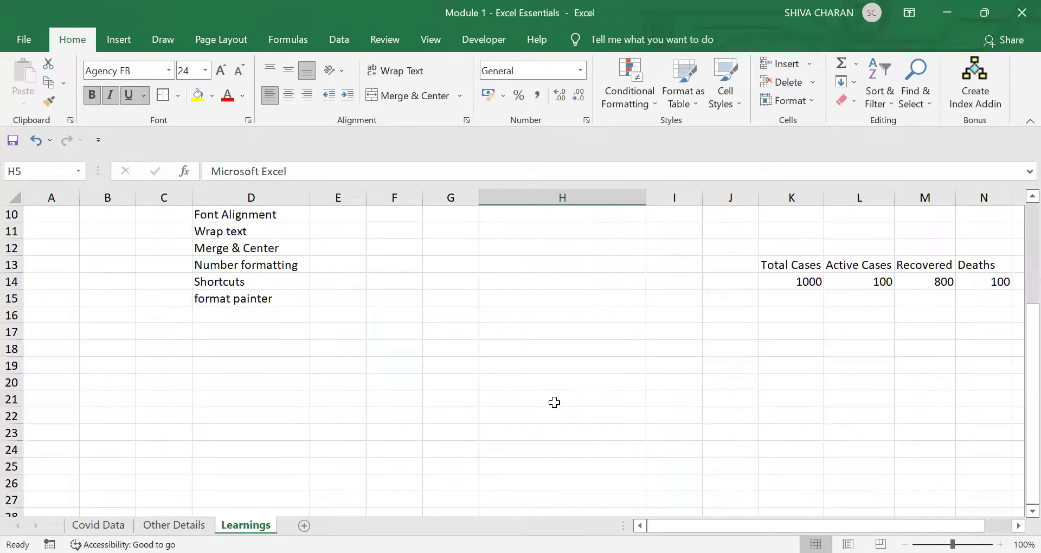
{"action": "scroll", "coordinate": [553, 403], "scroll_direction": "up", "scroll_amount": 3}
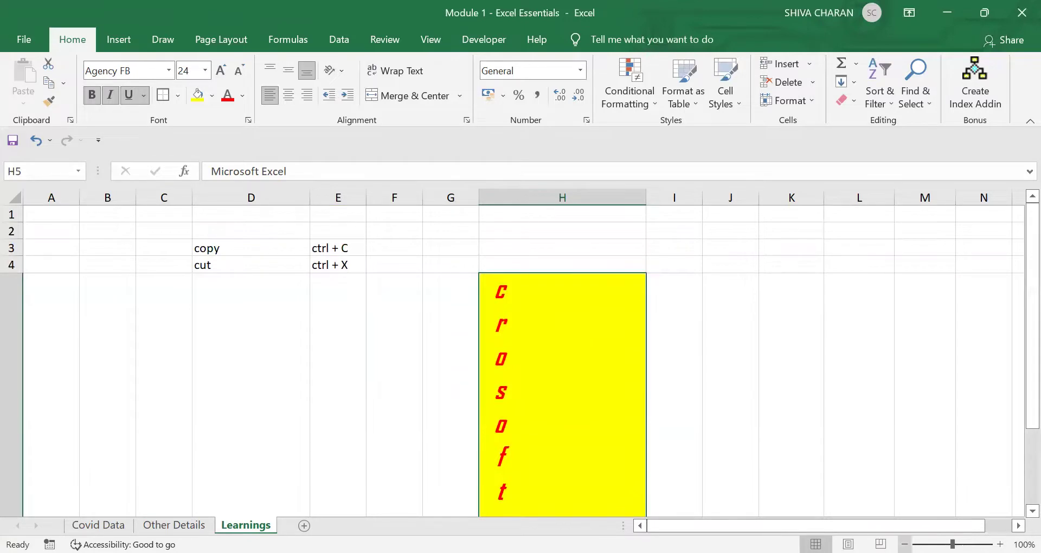
{"action": "scroll", "coordinate": [554, 402], "scroll_direction": "down", "scroll_amount": 4}
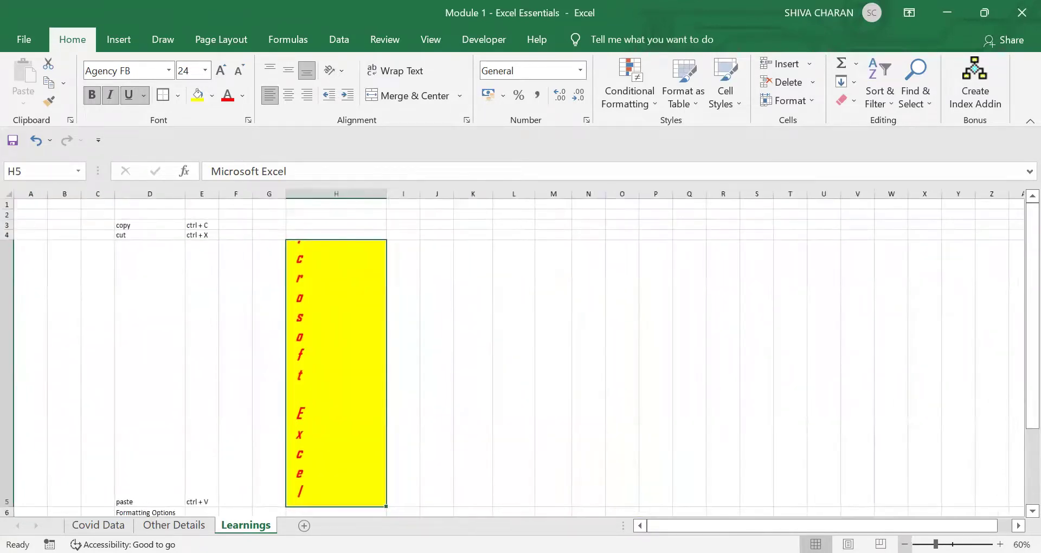
Undo the vertical text orientation of cell H5 and restore the sheet zoom to 100%.
{"action": "left_click", "coordinate": [549, 371]}
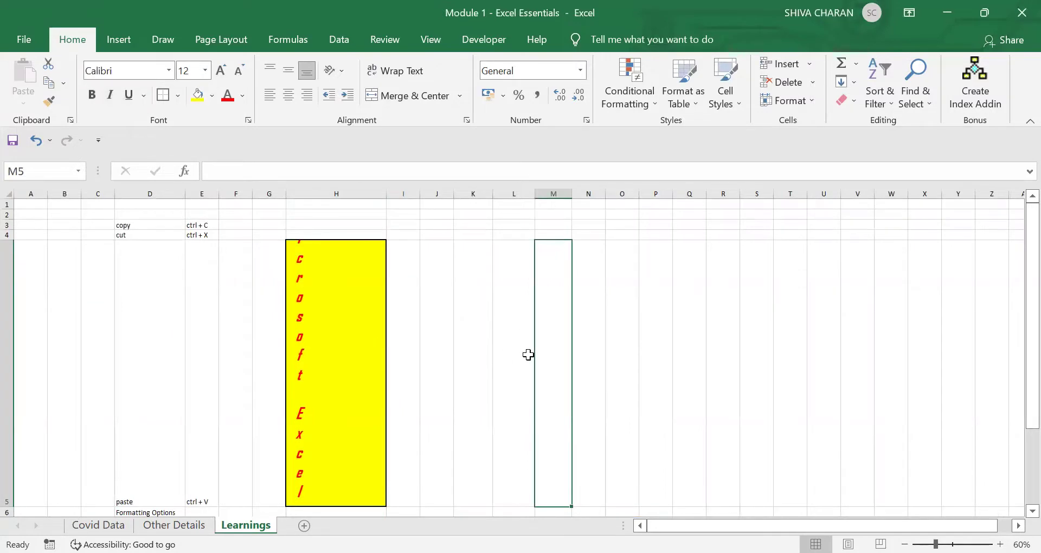
{"action": "key", "text": "Left"}
{"action": "key", "text": "Left"}
{"action": "key", "text": "Left"}
{"action": "key", "text": "Left"}
{"action": "key", "text": "Left"}
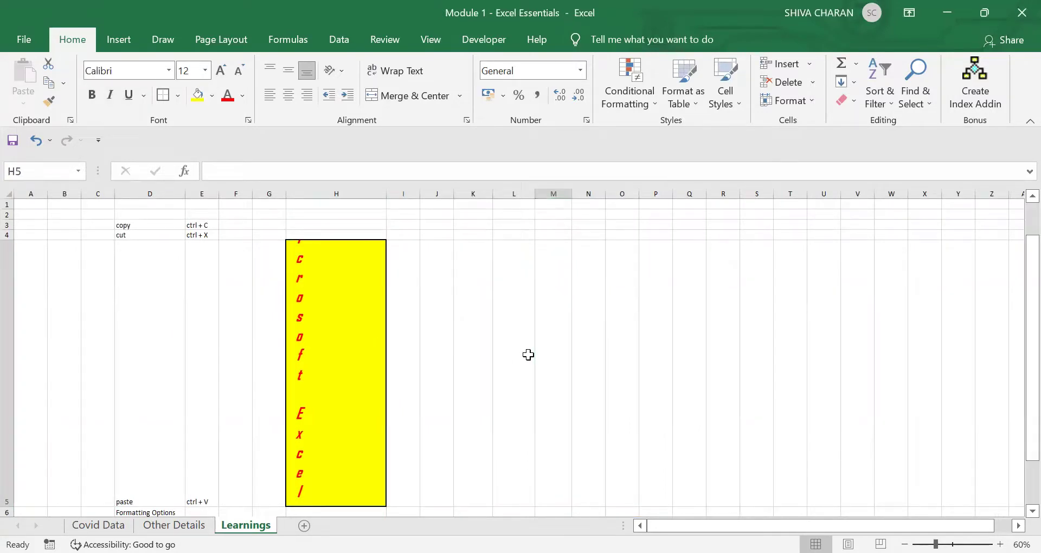
{"action": "scroll", "coordinate": [529, 354], "scroll_direction": "up", "scroll_amount": 1}
{"action": "scroll", "coordinate": [529, 354], "scroll_direction": "up", "scroll_amount": 3}
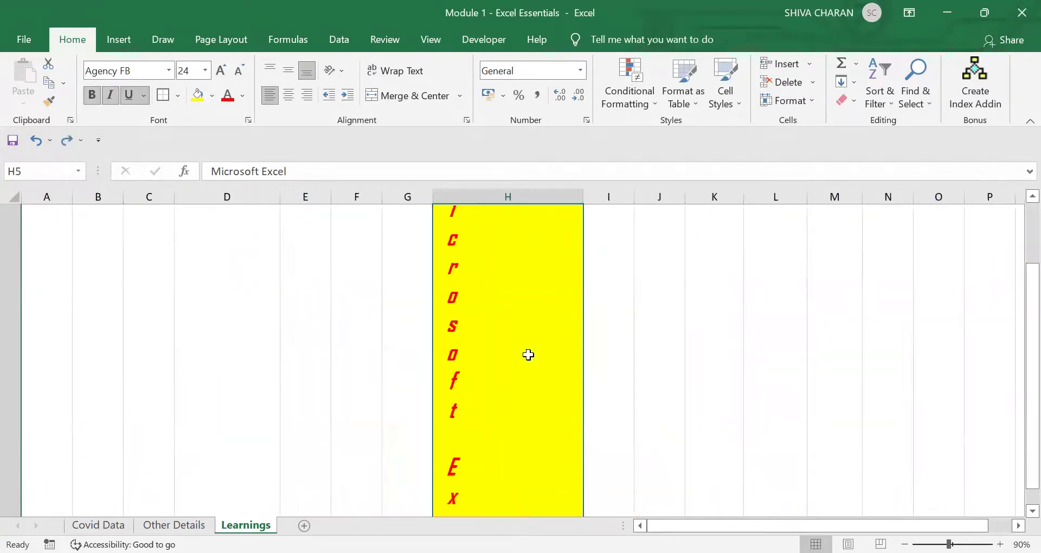
{"action": "key", "text": "ctrl+z"}
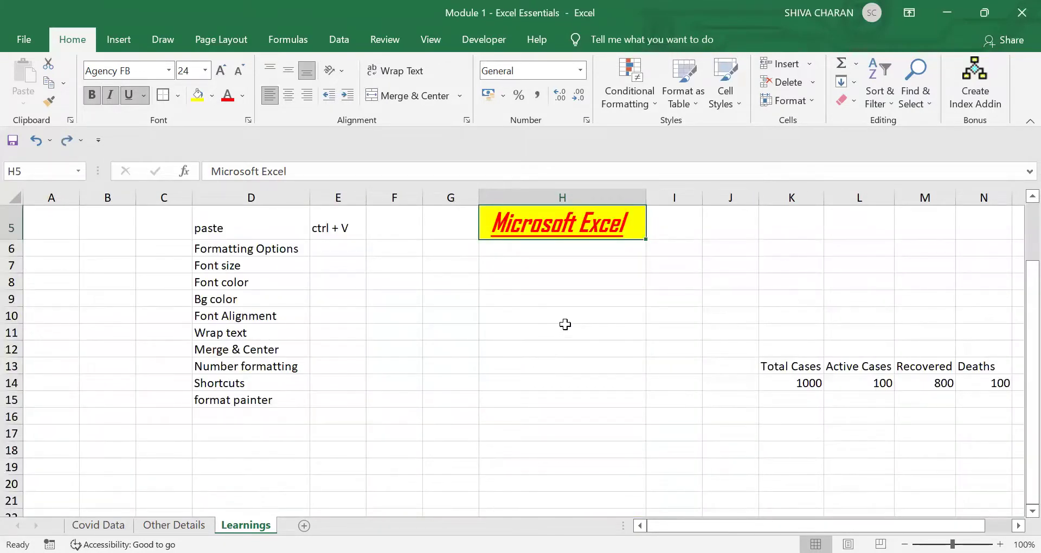
{"action": "scroll", "coordinate": [564, 323], "scroll_direction": "up", "scroll_amount": 2}
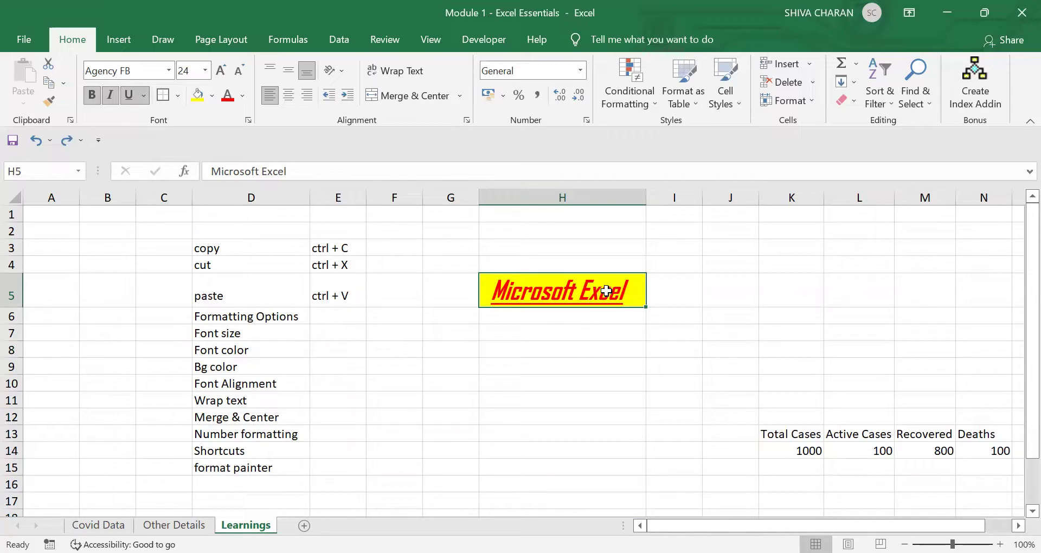
Enter the sentence "Microsoft Excel is my favorite tool" in cell G18 of the Learnings sheet.
{"action": "left_click", "coordinate": [569, 362]}
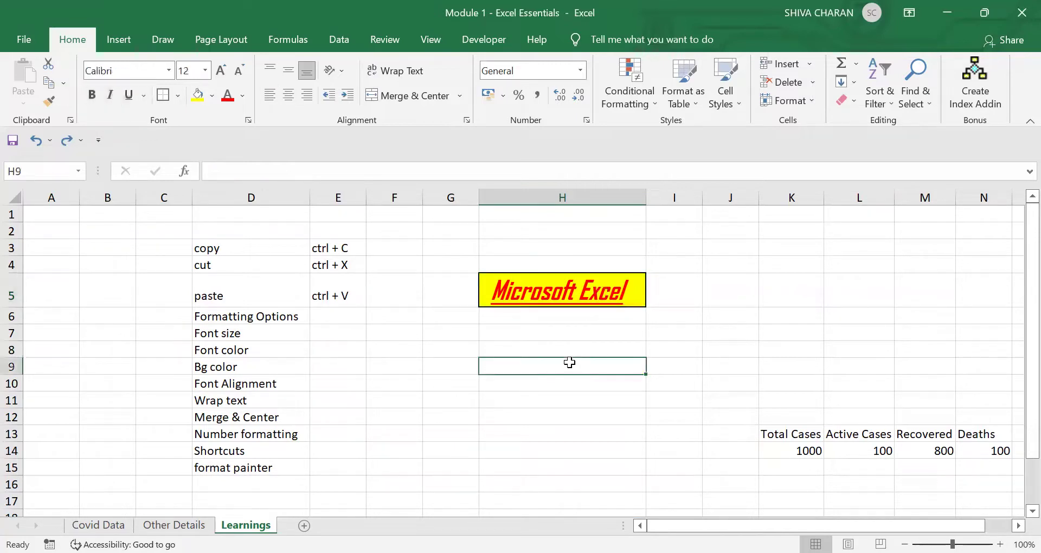
{"action": "left_click", "coordinate": [291, 401]}
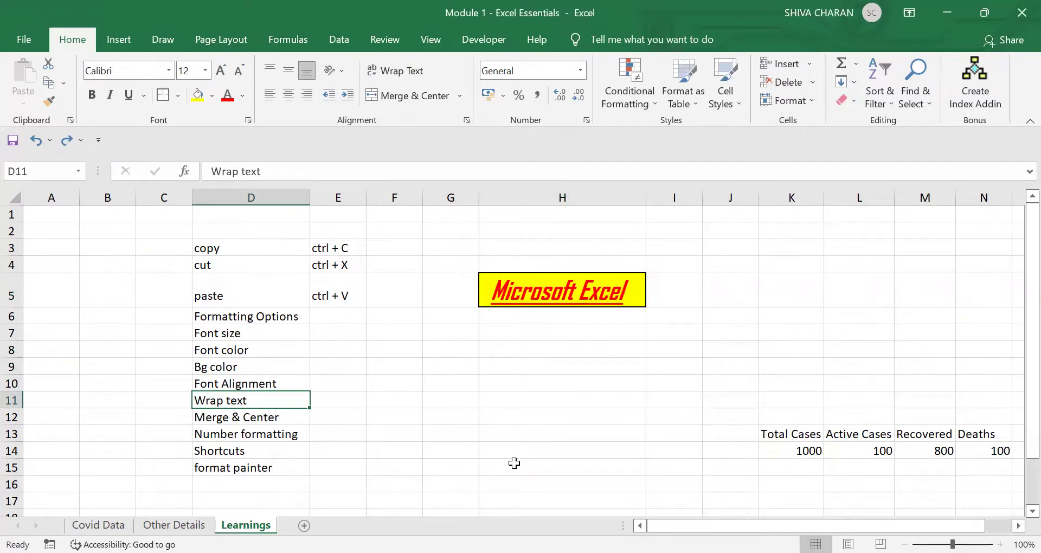
{"action": "scroll", "coordinate": [513, 462], "scroll_direction": "down", "scroll_amount": 1}
{"action": "scroll", "coordinate": [514, 462], "scroll_direction": "down", "scroll_amount": 1}
{"action": "left_click", "coordinate": [432, 469]}
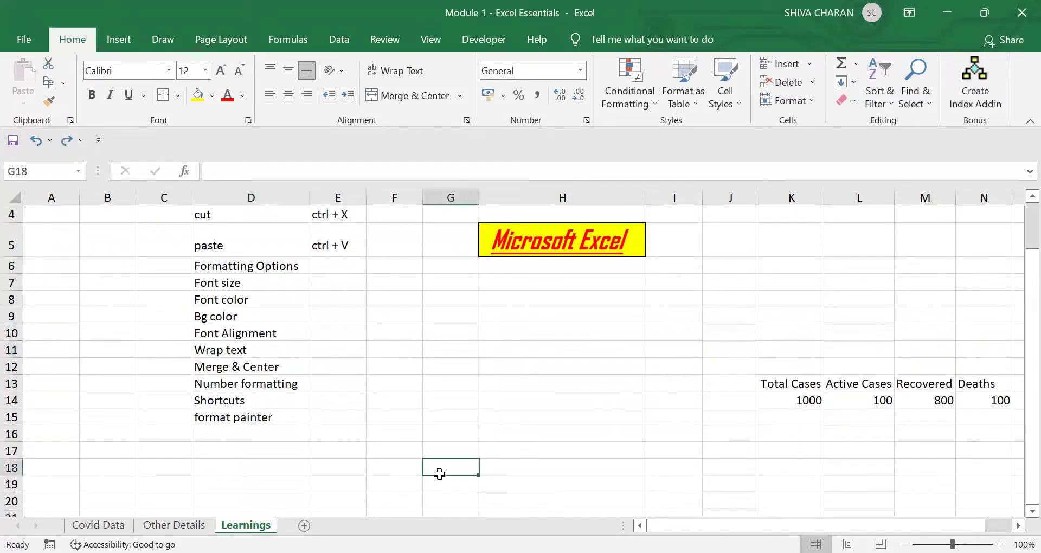
{"action": "type", "text": "Microsoft "}
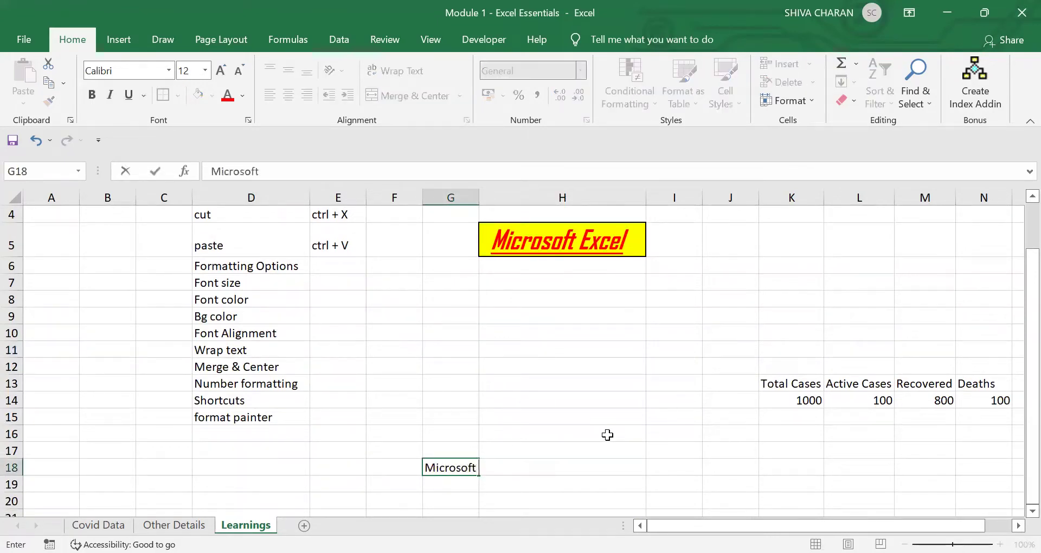
{"action": "type", "text": "Excel is my fav"}
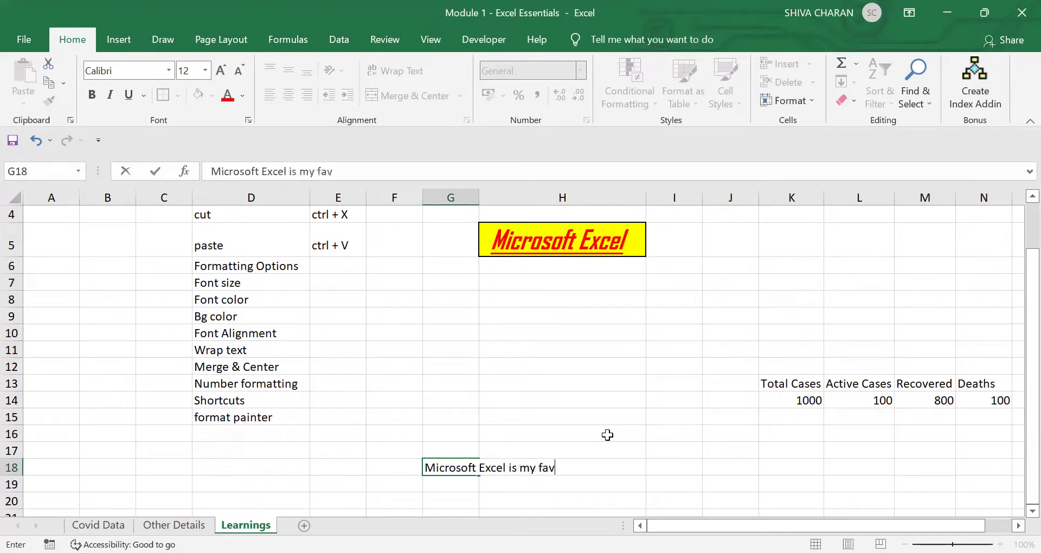
{"action": "type", "text": "i"}
{"action": "key", "text": "BackSpace"}
{"action": "type", "text": "orite tool"}
{"action": "key", "text": "Return"}
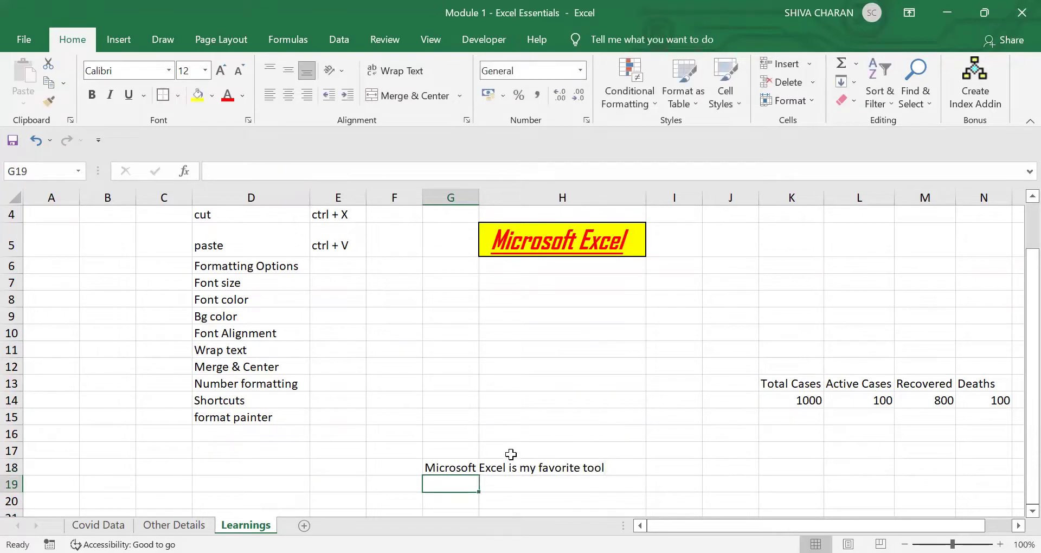
Wrap the text in cell G18 and make row 18 slightly taller.
{"action": "left_click", "coordinate": [459, 468]}
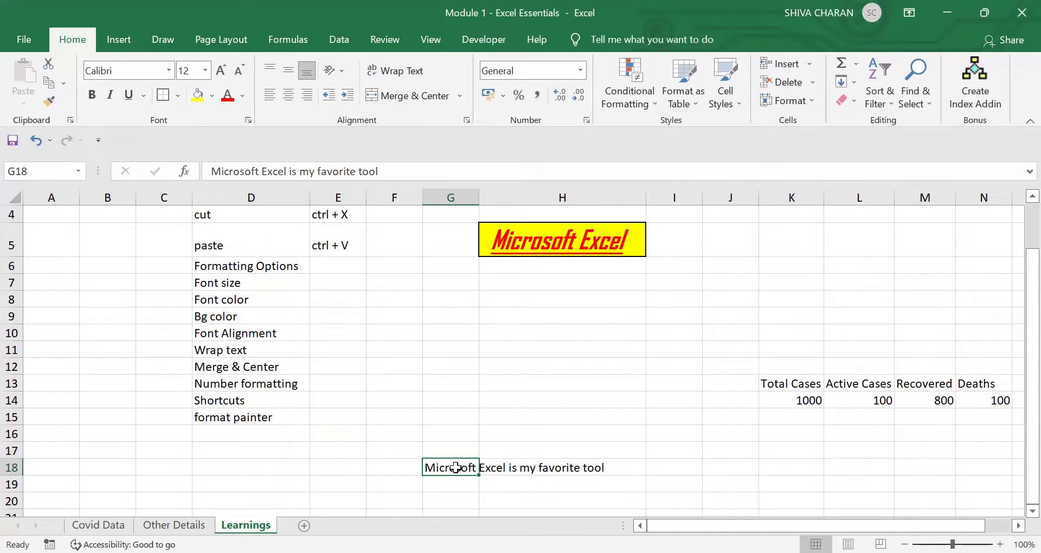
{"action": "left_click", "coordinate": [561, 467]}
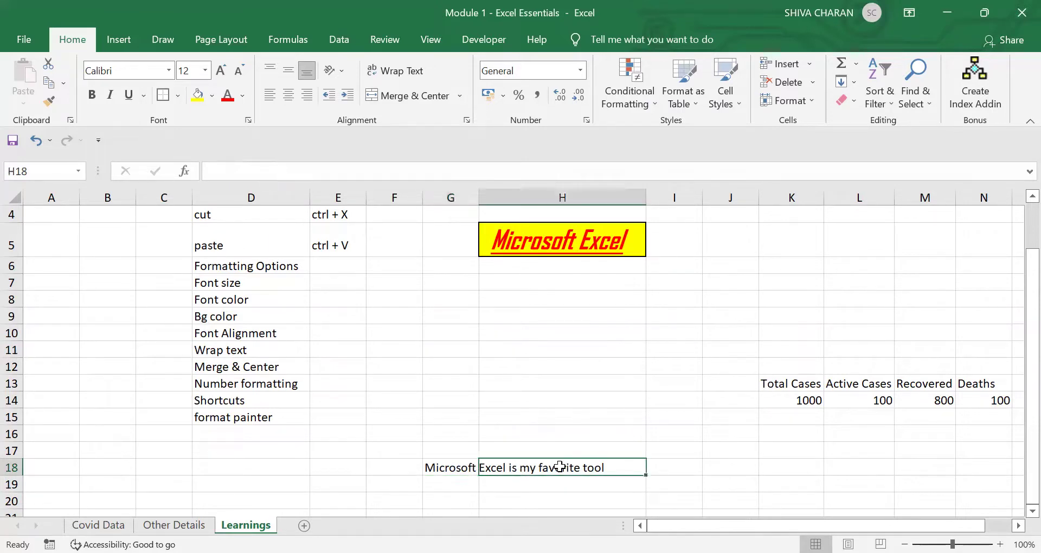
{"action": "left_click", "coordinate": [437, 466]}
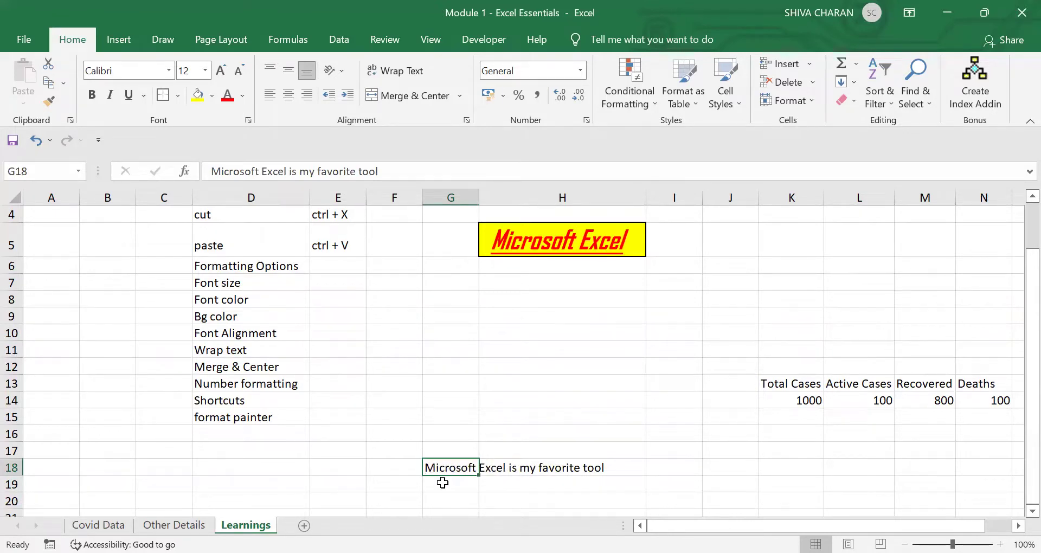
{"action": "scroll", "coordinate": [442, 483], "scroll_direction": "down", "scroll_amount": 1}
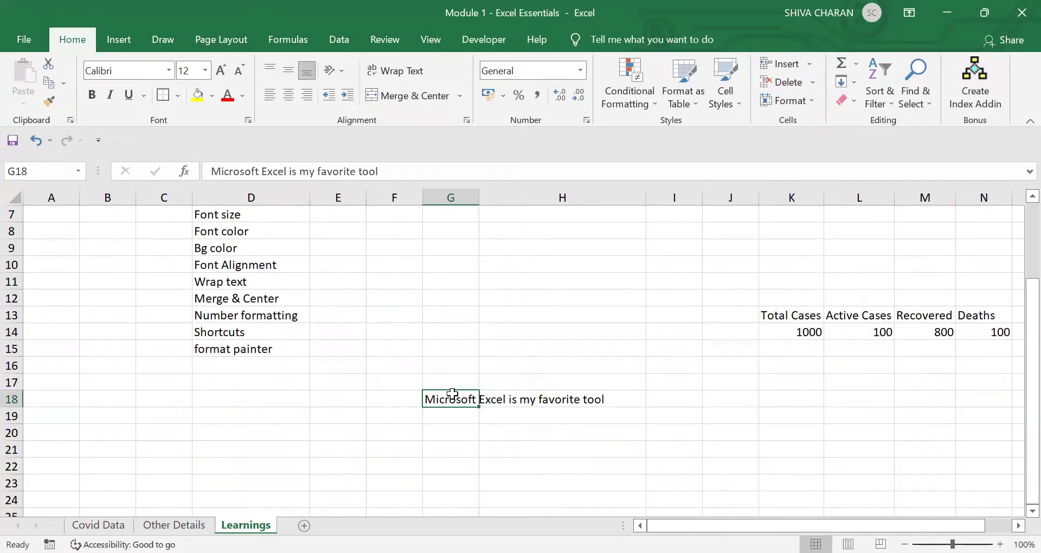
{"action": "left_click", "coordinate": [394, 79]}
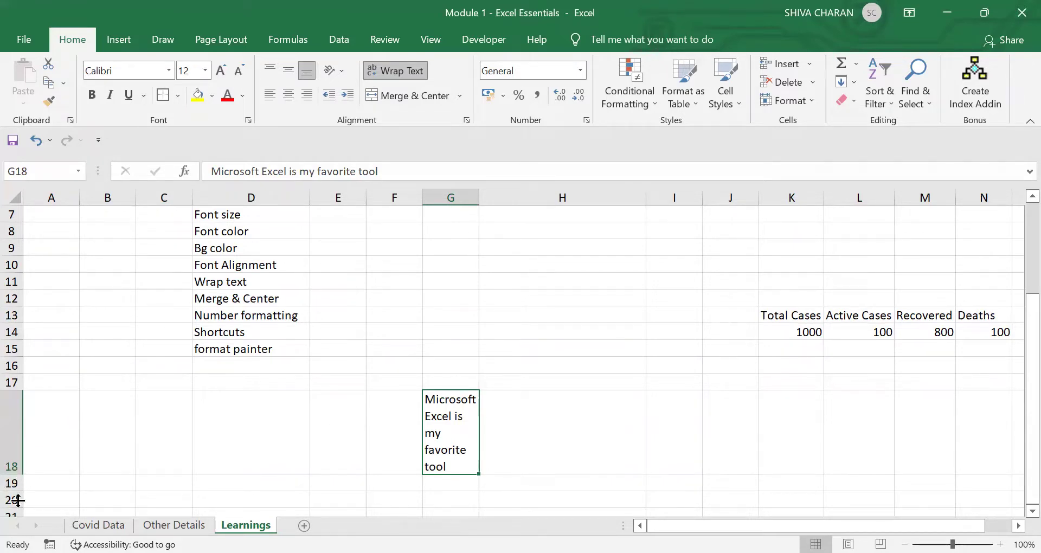
{"action": "mouse_move", "coordinate": [18, 474]}
{"action": "left_mouse_down"}
{"action": "mouse_move", "coordinate": [18, 500]}
{"action": "mouse_move", "coordinate": [17, 476]}
{"action": "left_mouse_up"}
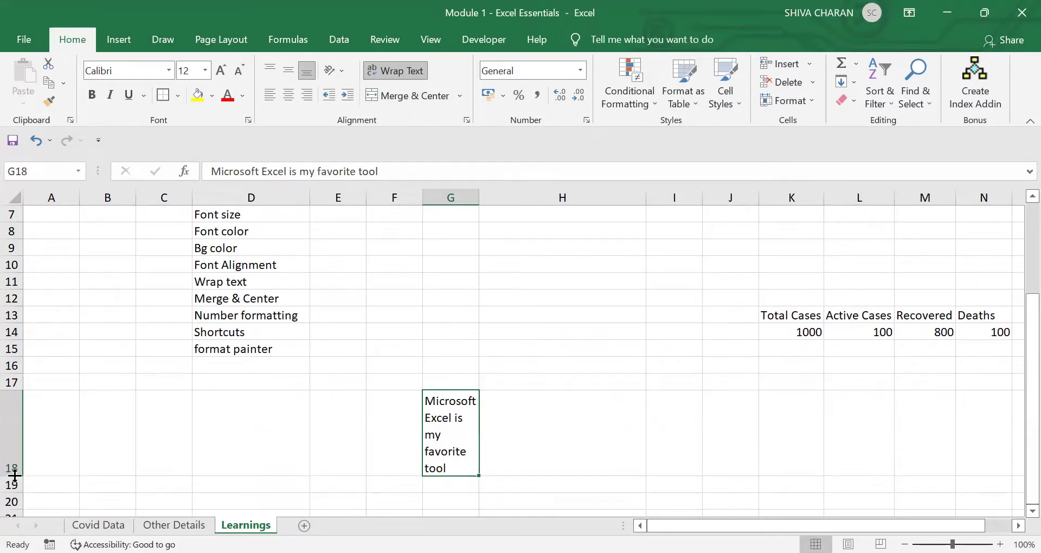
Append ". Total covid cases" to the wrapped sentence in cell G18.
{"action": "double_click", "coordinate": [463, 467]}
{"action": "type", "text": "."}
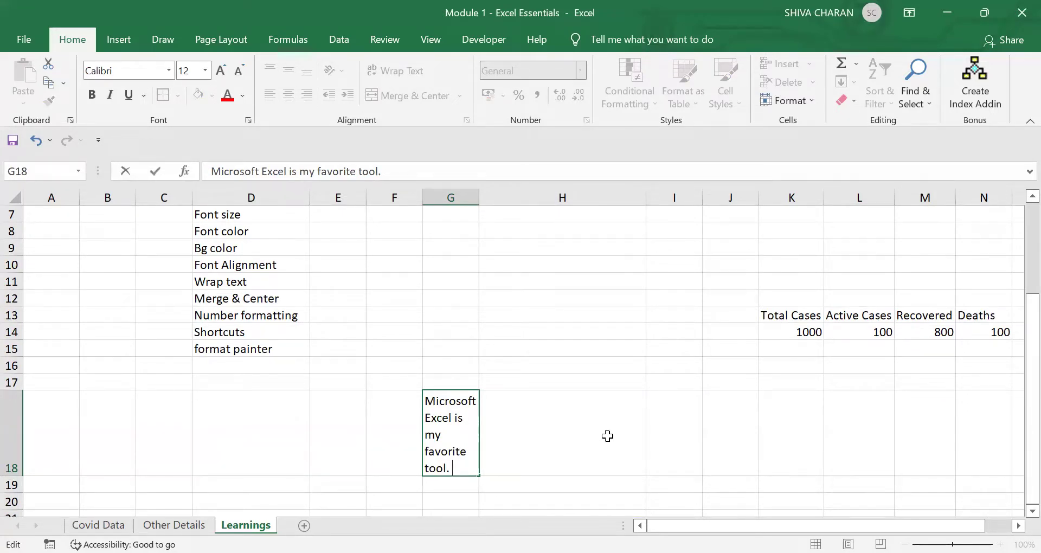
{"action": "type", "text": "Total covid cases"}
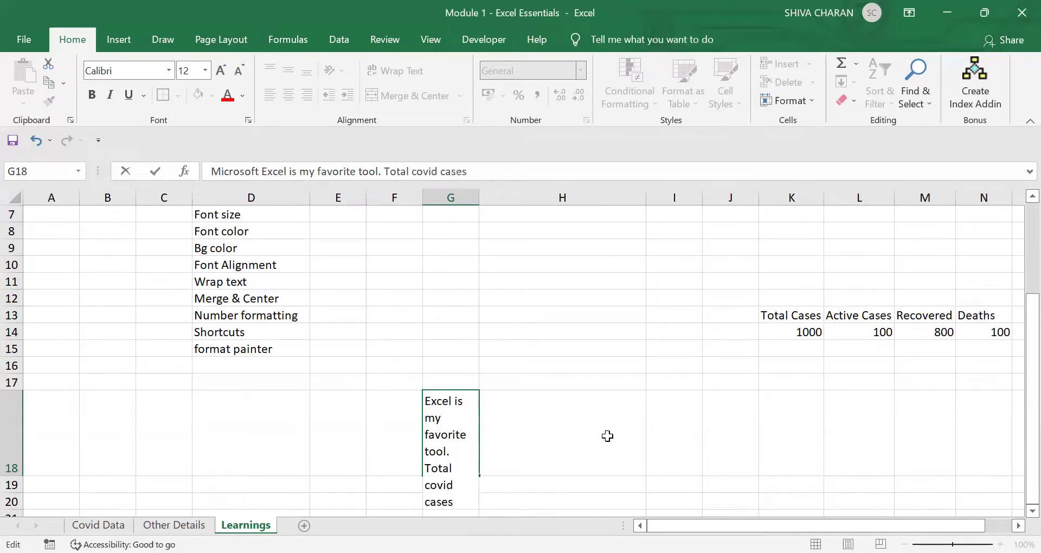
{"action": "key", "text": "Return"}
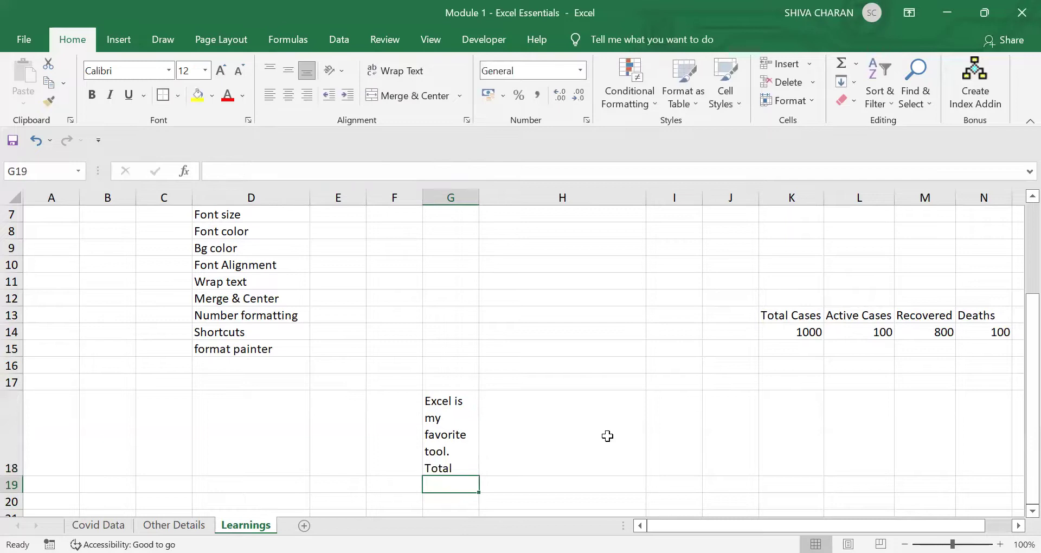
Auto-fit the height of row 18 to the wrapped text in cell G18.
{"action": "left_click", "coordinate": [441, 428]}
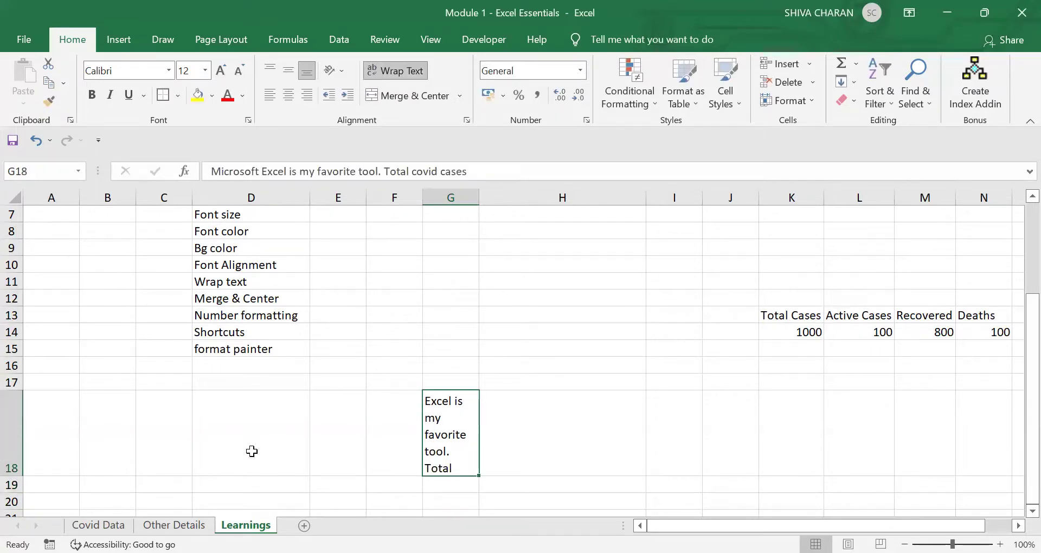
{"action": "double_click", "coordinate": [19, 474]}
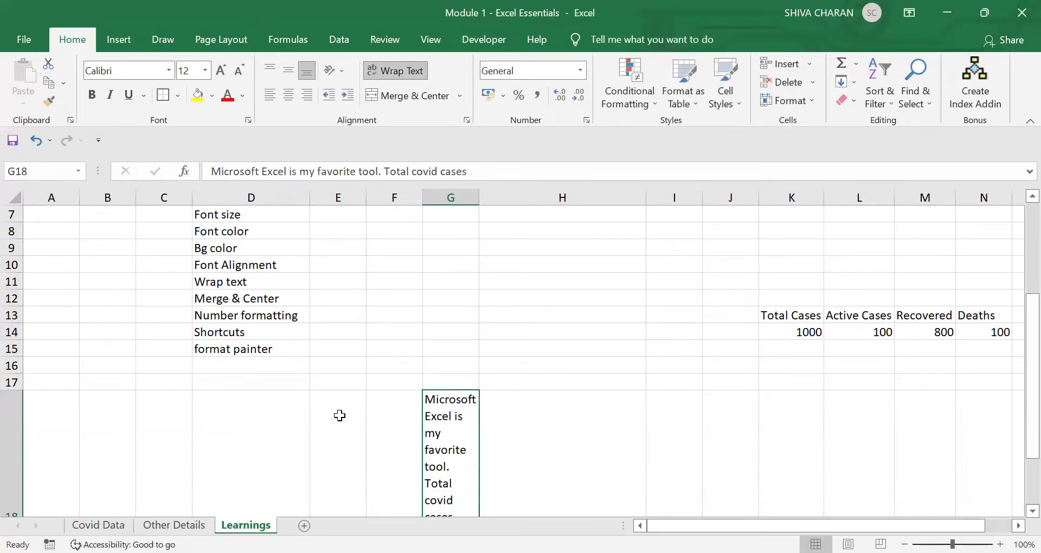
{"action": "scroll", "coordinate": [22, 461], "scroll_direction": "down", "scroll_amount": 2}
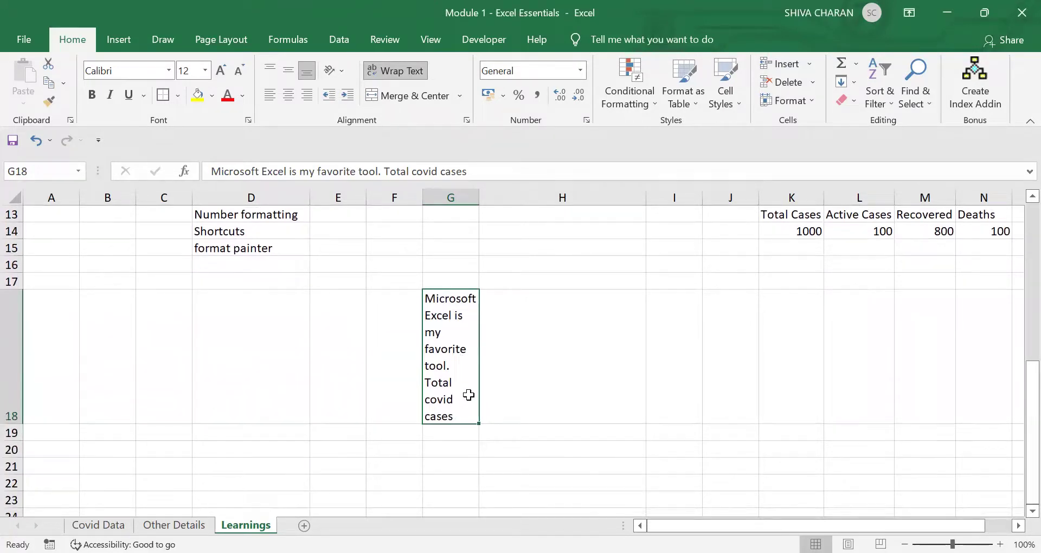
{"action": "left_click", "coordinate": [548, 349]}
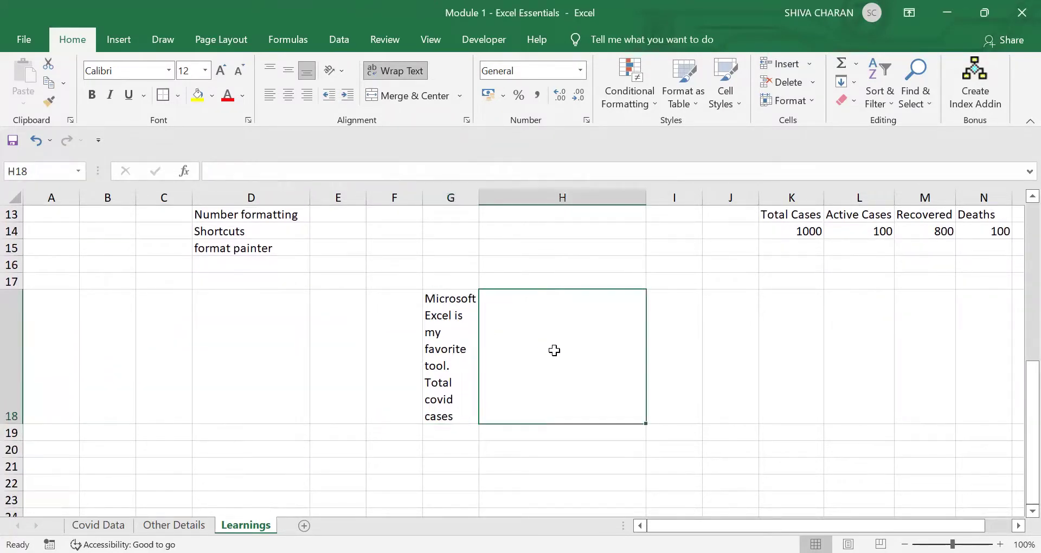
{"action": "left_click", "coordinate": [372, 359]}
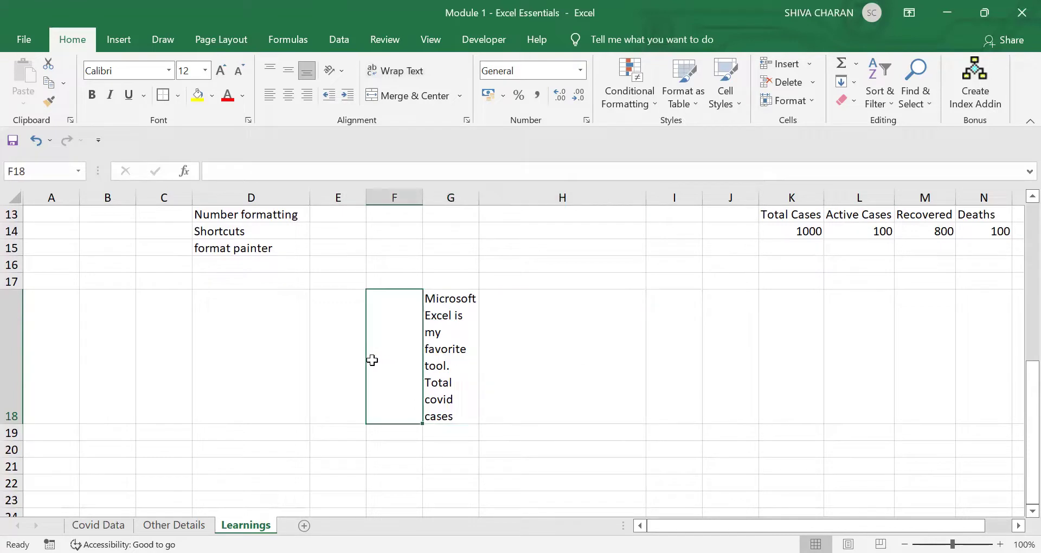
Widen column G slightly and middle-align the wrapped text in cell G18 vertically.
{"action": "left_click", "coordinate": [461, 357]}
{"action": "left_click_drag", "start_coordinate": [481, 196], "coordinate": [513, 198]}
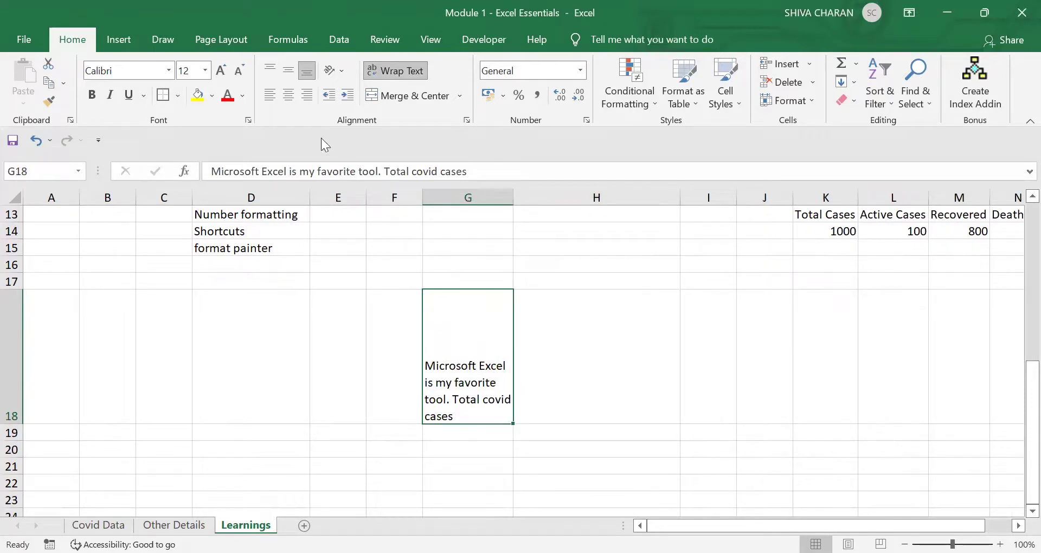
{"action": "left_click", "coordinate": [288, 71]}
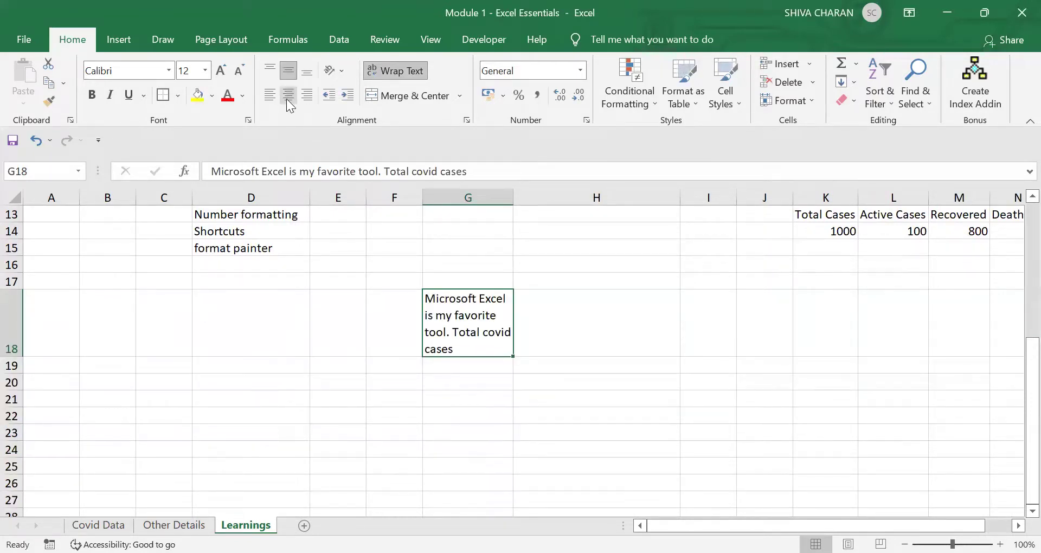
{"action": "left_click", "coordinate": [569, 402]}
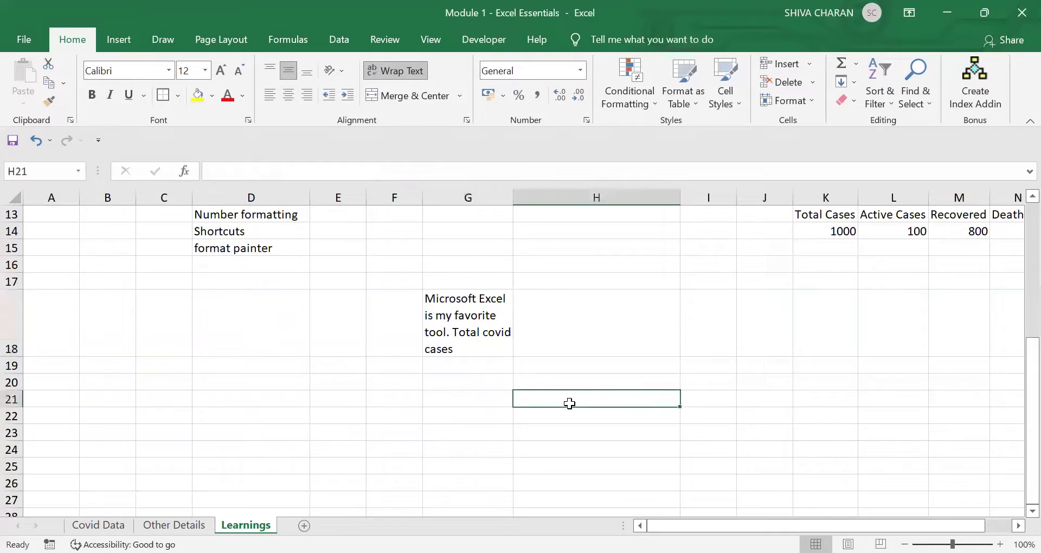
Review the wrapped sentence in G18 and the topic list in column D up to the Merge & Center entry.
{"action": "left_click", "coordinate": [461, 331]}
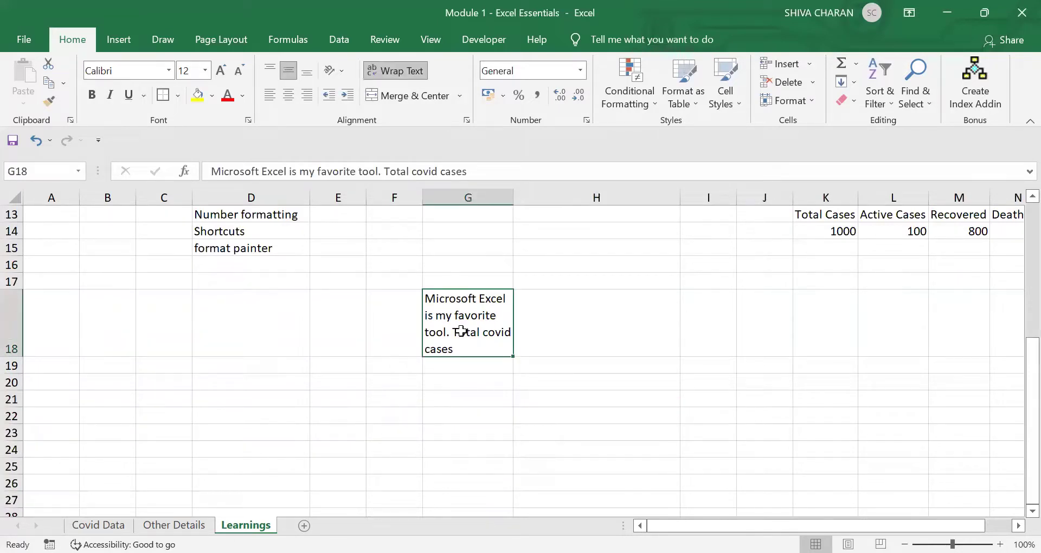
{"action": "scroll", "coordinate": [621, 342], "scroll_direction": "up", "scroll_amount": 1}
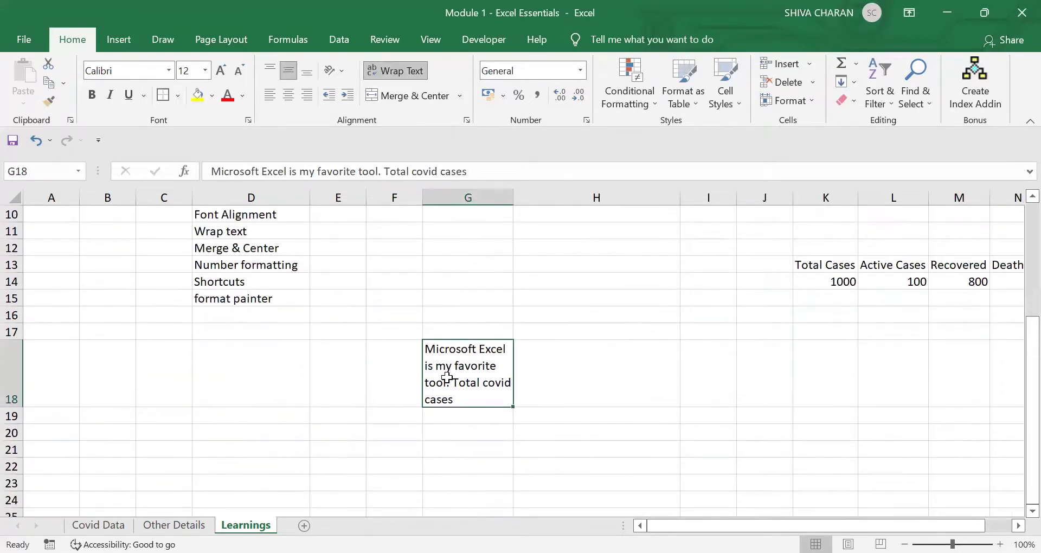
{"action": "scroll", "coordinate": [447, 377], "scroll_direction": "up", "scroll_amount": 1}
{"action": "scroll", "coordinate": [456, 400], "scroll_direction": "up", "scroll_amount": 1}
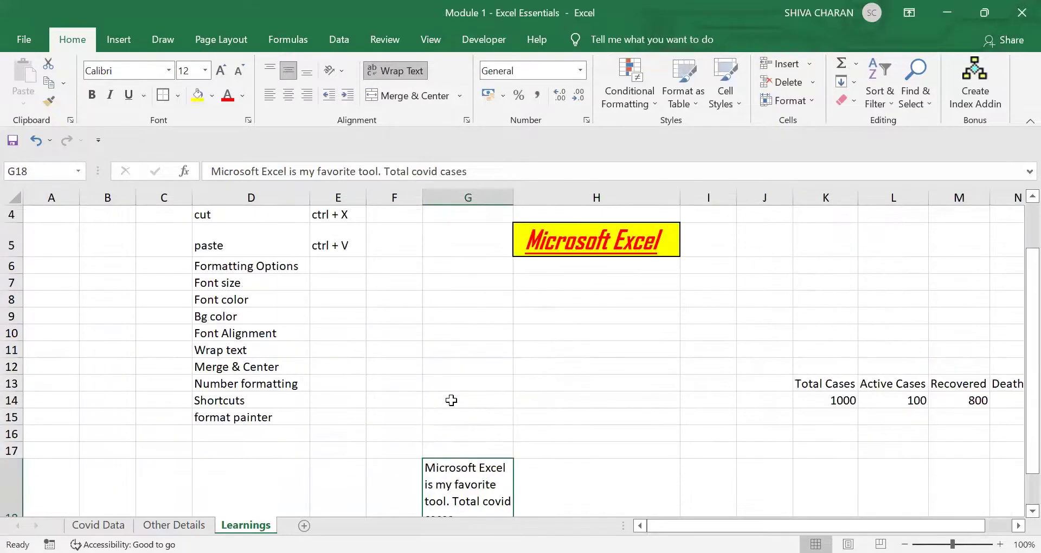
{"action": "left_click", "coordinate": [589, 385]}
{"action": "left_click", "coordinate": [473, 478]}
{"action": "scroll", "coordinate": [667, 375], "scroll_direction": "up", "scroll_amount": 1}
{"action": "left_click", "coordinate": [273, 431]}
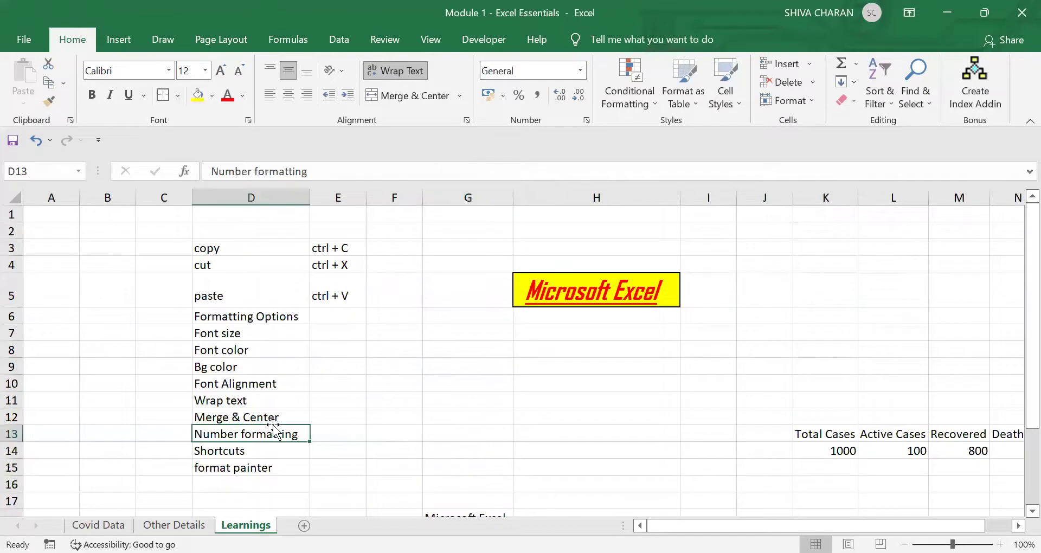
{"action": "left_click", "coordinate": [273, 417]}
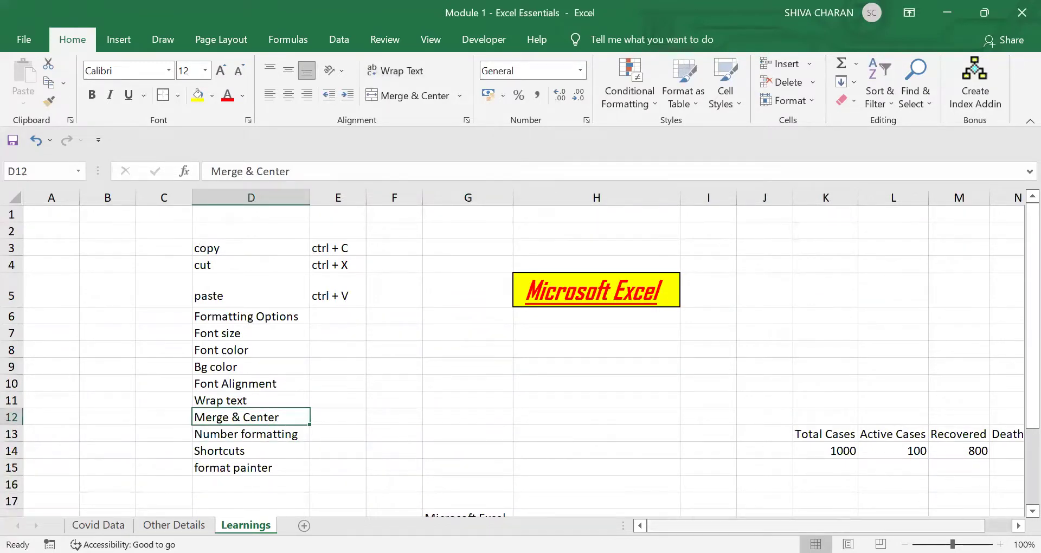
Examine the case summary table in K13:N14 and the empty row above its headers.
{"action": "scroll", "coordinate": [813, 525], "scroll_direction": "right", "scroll_amount": 1}
{"action": "left_click", "coordinate": [782, 439]}
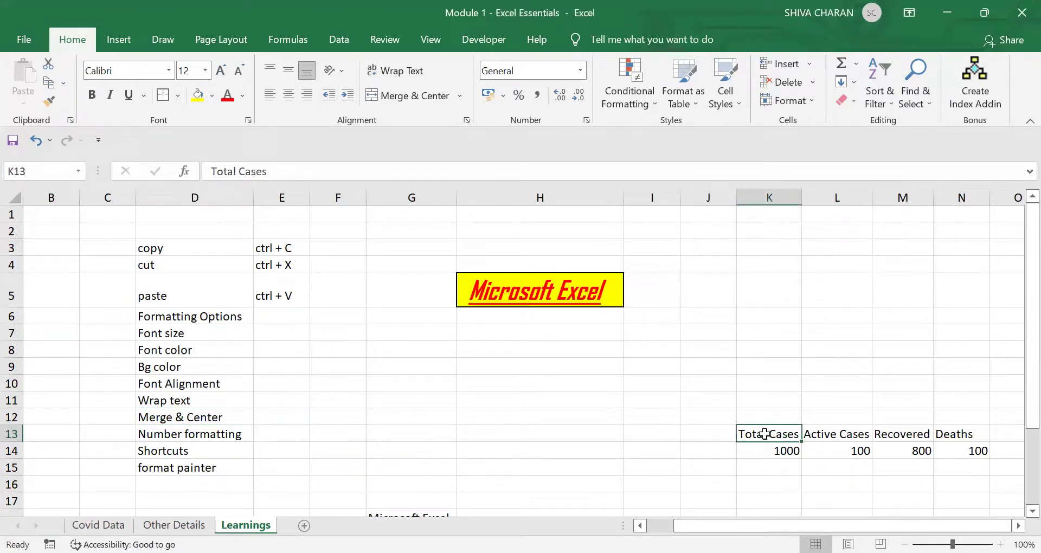
{"action": "left_click", "coordinate": [777, 414]}
{"action": "left_click", "coordinate": [760, 436]}
{"action": "left_click_drag", "start_coordinate": [866, 435], "coordinate": [951, 448]}
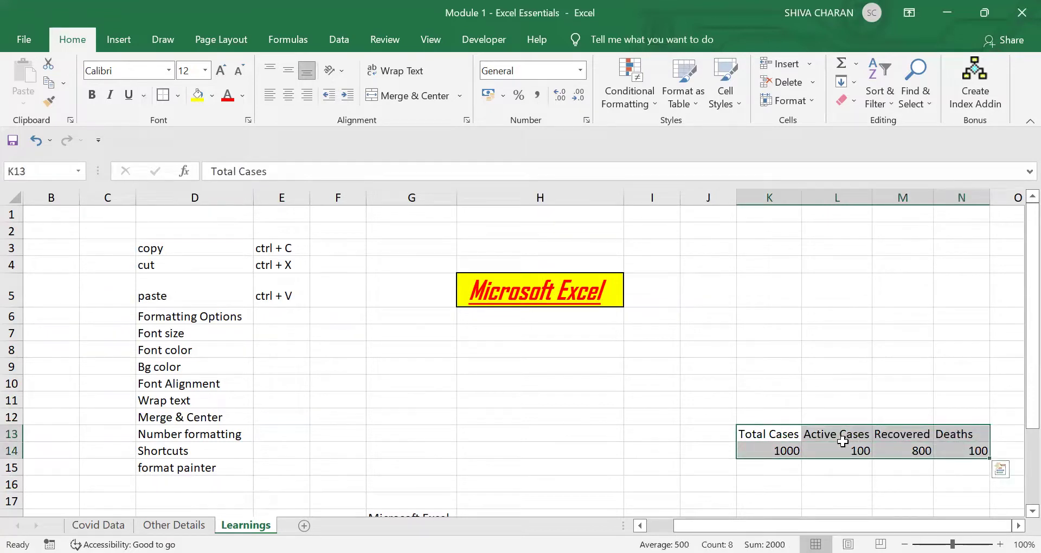
{"action": "left_click", "coordinate": [775, 417]}
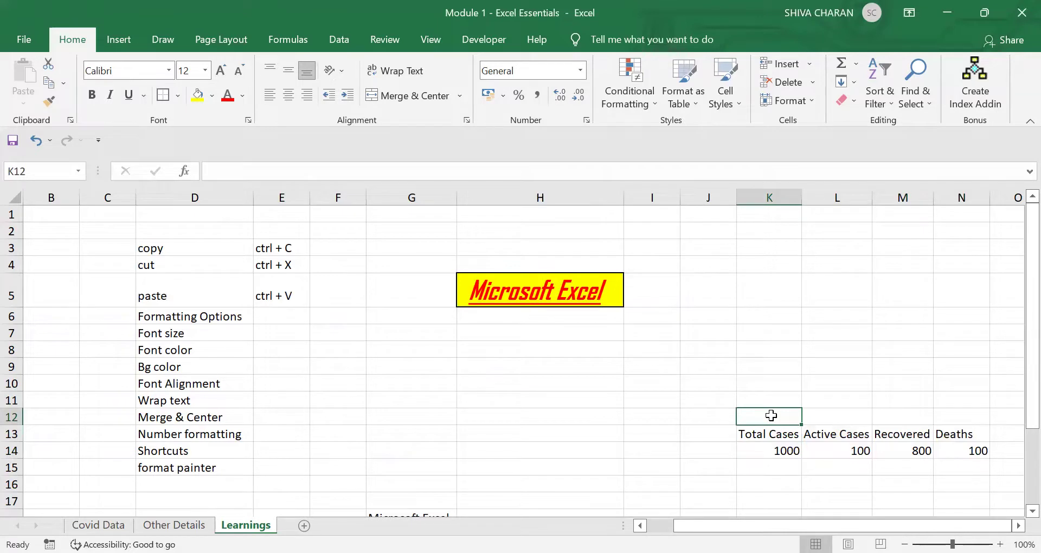
{"action": "left_click_drag", "start_coordinate": [755, 432], "coordinate": [974, 447]}
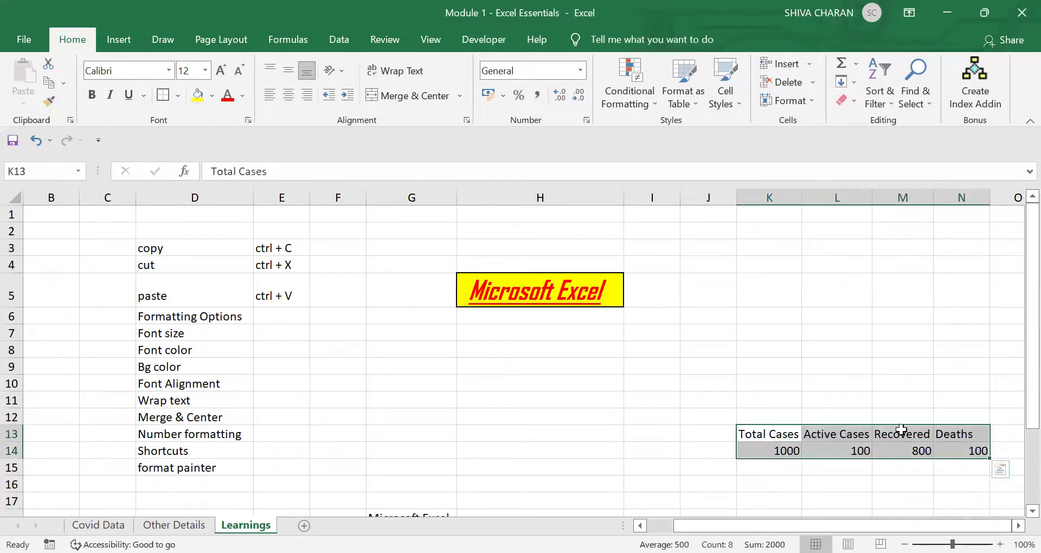
{"action": "left_click", "coordinate": [776, 415]}
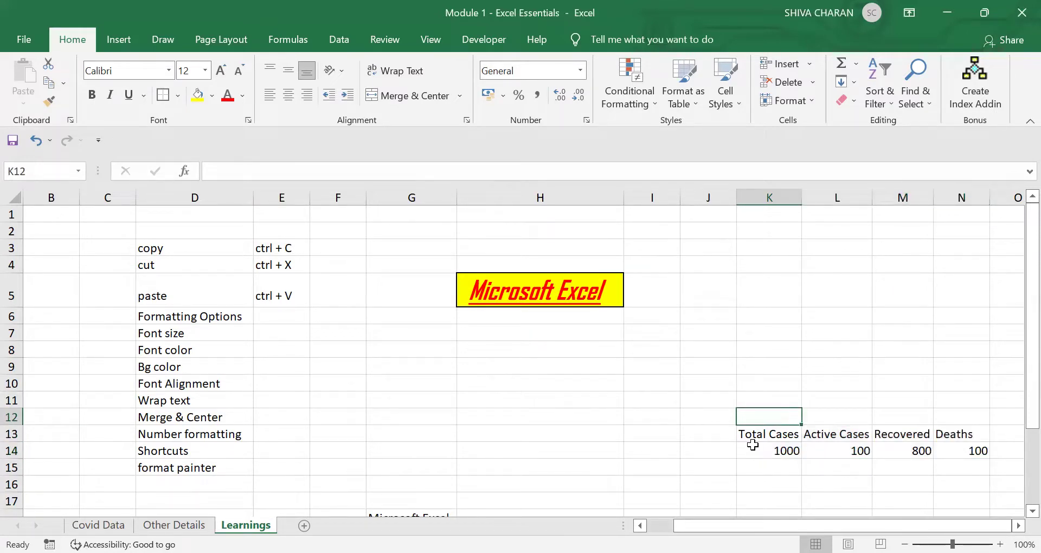
{"action": "left_click_drag", "start_coordinate": [765, 432], "coordinate": [978, 450]}
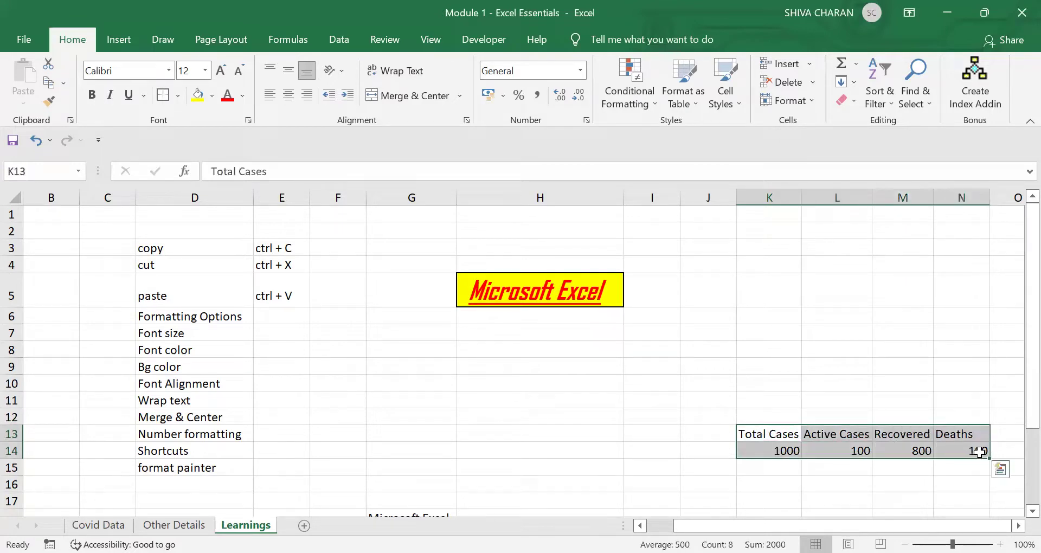
Enter "Telangana" in cells K12 and L12 above the case table headers.
{"action": "left_click", "coordinate": [787, 417]}
{"action": "type", "text": "Te"}
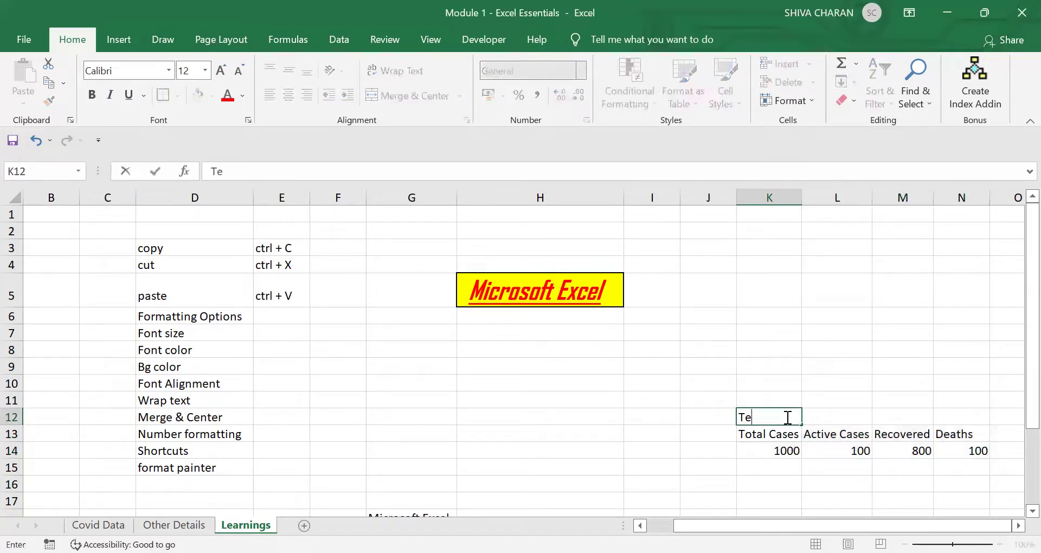
{"action": "type", "text": "langana"}
{"action": "key", "text": "Tab"}
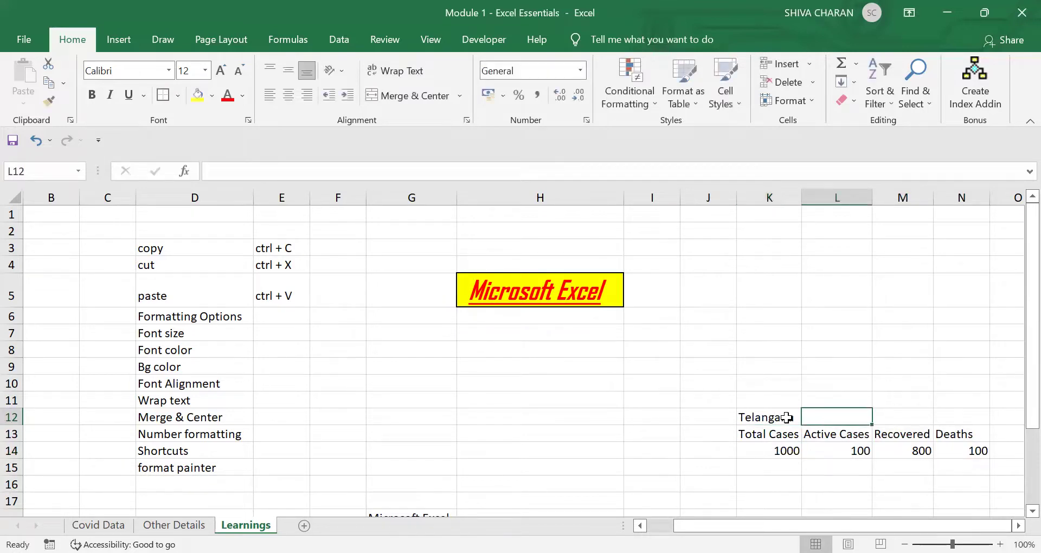
{"action": "type", "text": "Telang"}
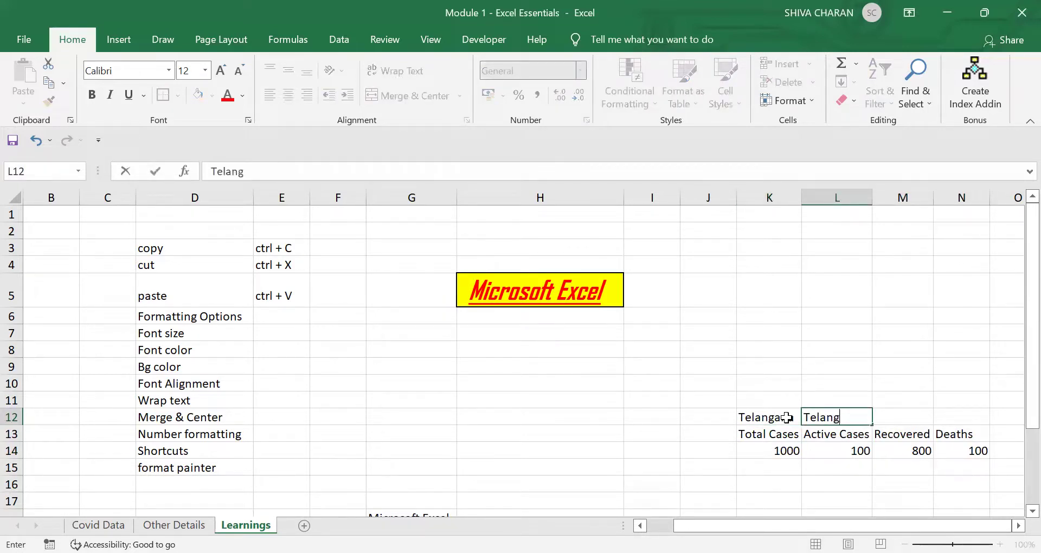
{"action": "type", "text": "ana"}
{"action": "key", "text": "Tab"}
Copy the Telangana entry from L12 into cells M12 and N12.
{"action": "key", "text": "Left"}
{"action": "key", "text": "ctrl+c"}
{"action": "key", "text": "Right"}
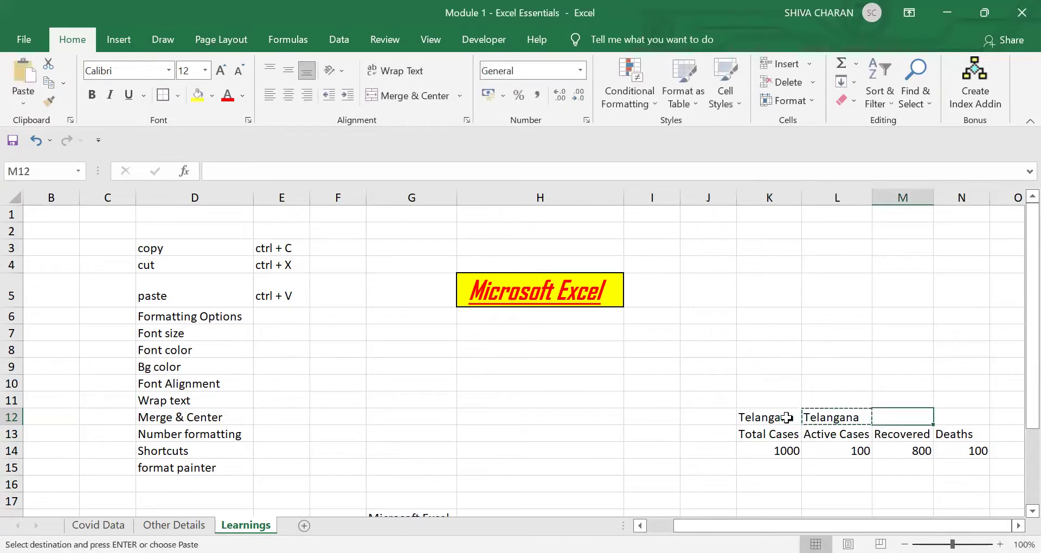
{"action": "key", "text": "ctrl+v"}
{"action": "key", "text": "Right"}
{"action": "key", "text": "ctrl+v"}
{"action": "key", "text": "Left"}
{"action": "key", "text": "Left"}
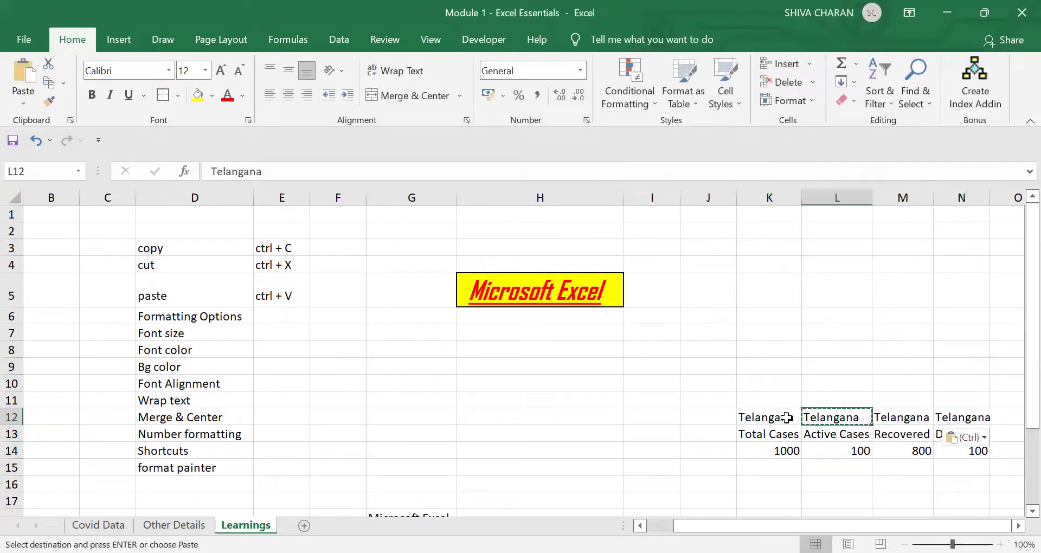
{"action": "key", "text": "Left"}
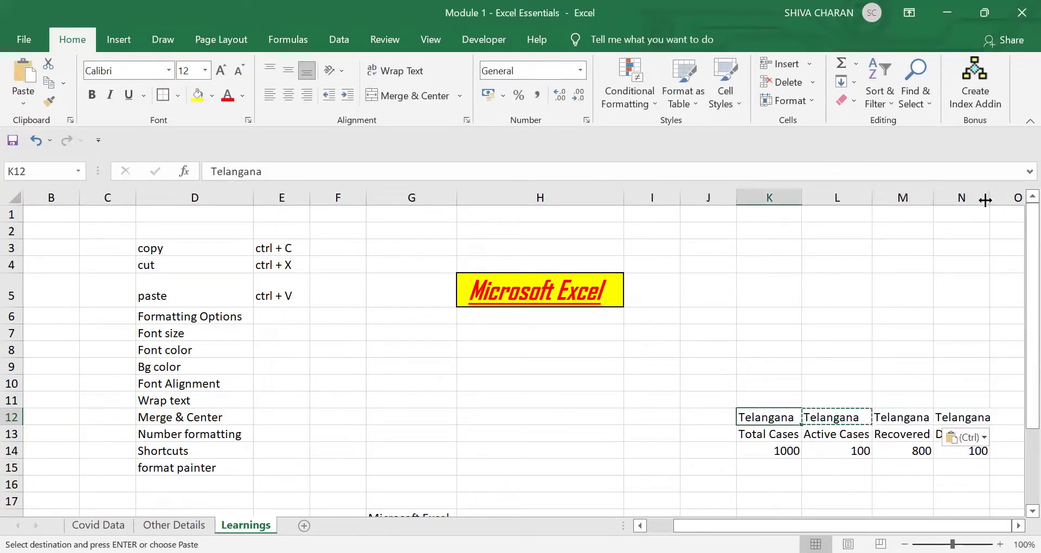
Widen column N slightly and clear the repeated Telangana entries from K12:N12.
{"action": "left_click_drag", "start_coordinate": [985, 200], "coordinate": [994, 200]}
{"action": "left_click_drag", "start_coordinate": [769, 415], "coordinate": [951, 414]}
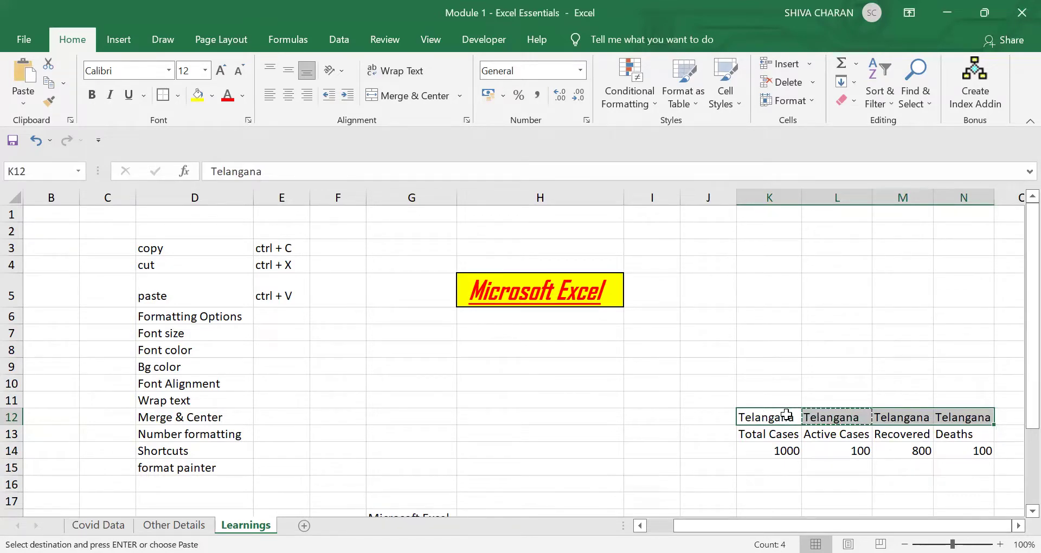
{"action": "key", "text": "Delete"}
{"action": "left_click", "coordinate": [750, 366]}
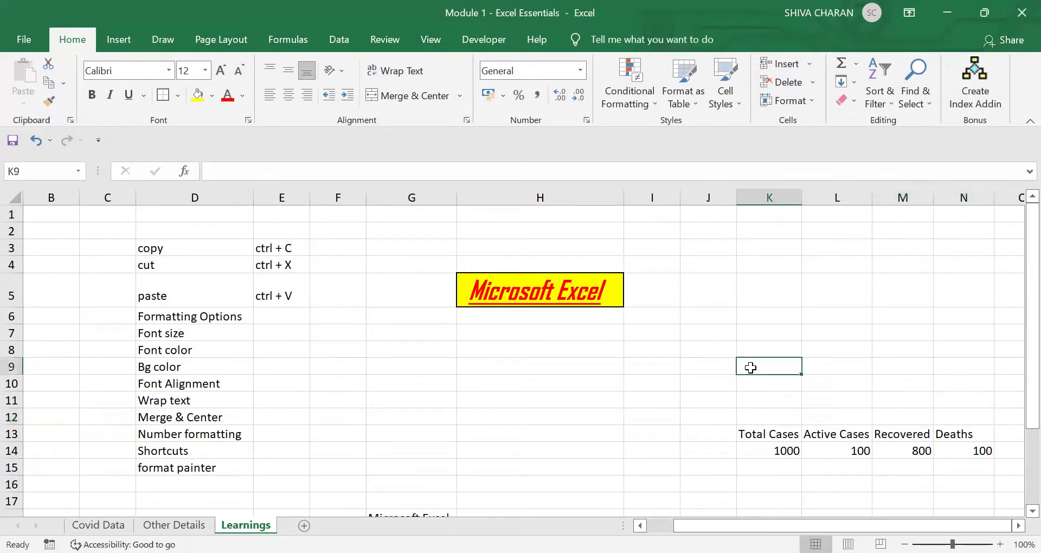
Merge and center cells K12:N12 and enter the title "Total no.of Cases in Telangana" in the merged cell.
{"action": "left_click_drag", "start_coordinate": [757, 415], "coordinate": [954, 415]}
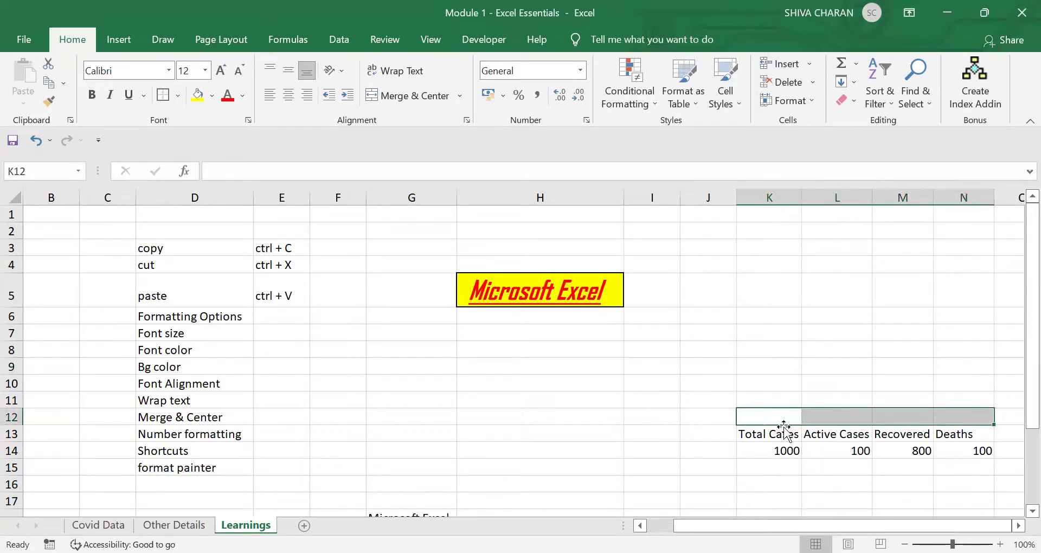
{"action": "left_click", "coordinate": [415, 95]}
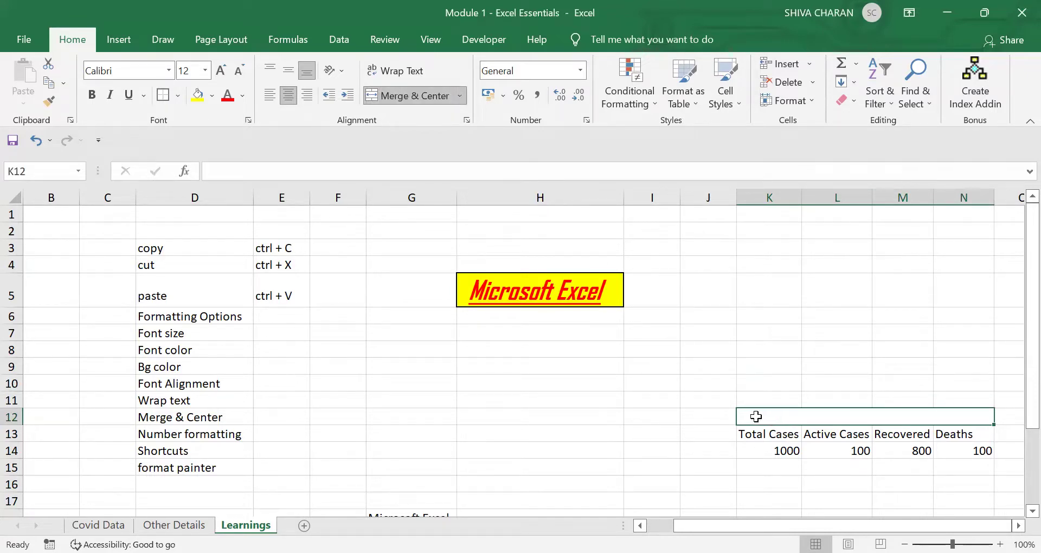
{"action": "double_click", "coordinate": [892, 416]}
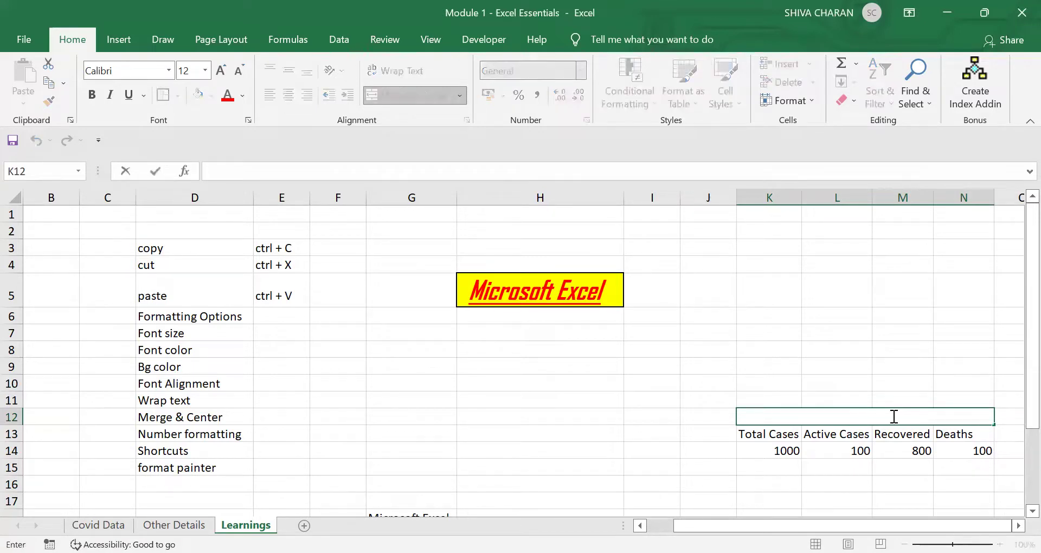
{"action": "type", "text": "No. of"}
{"action": "triple_click", "coordinate": [893, 416]}
{"action": "type", "text": "Total no.of Cas"}
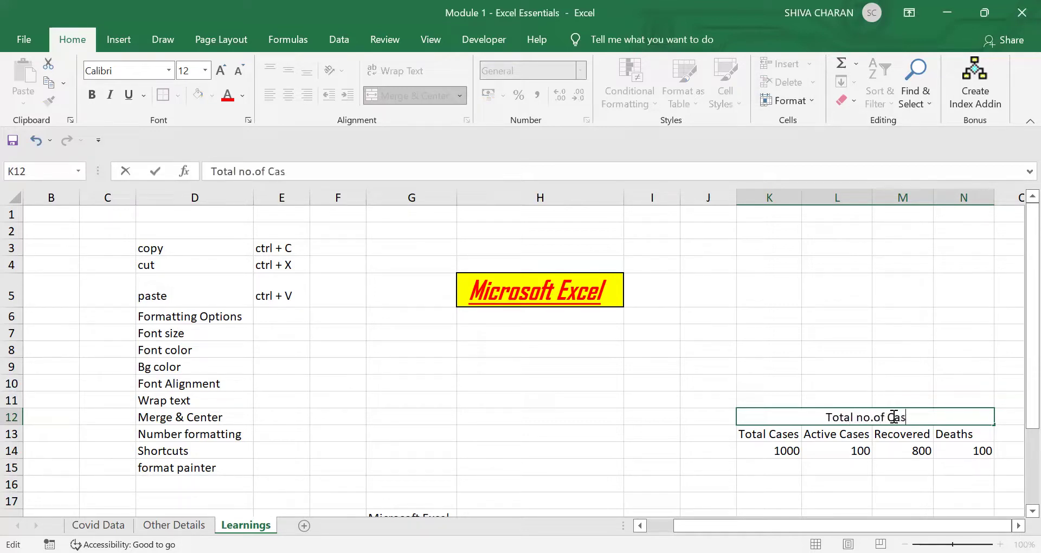
{"action": "type", "text": "es in Telangana"}
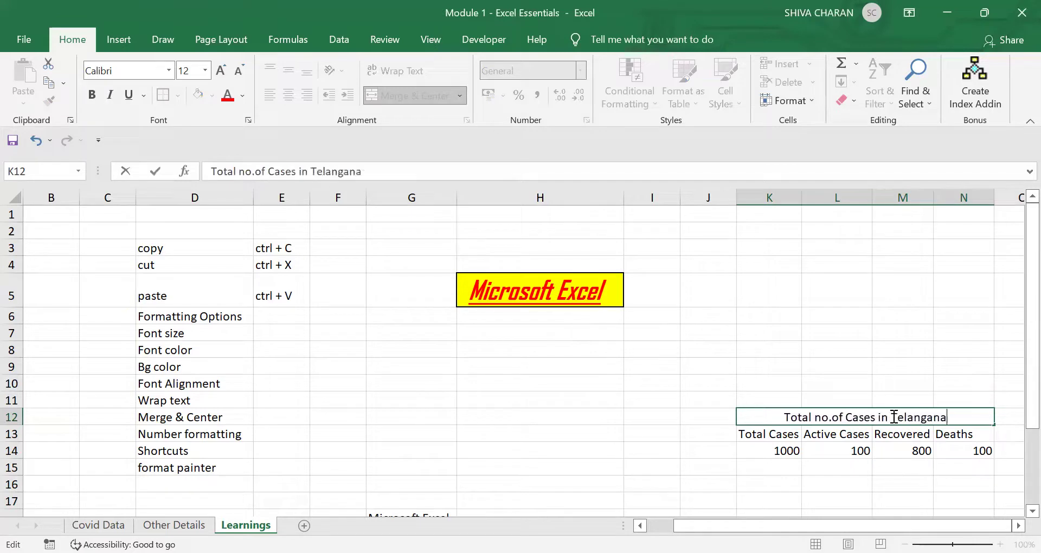
{"action": "key", "text": "Return"}
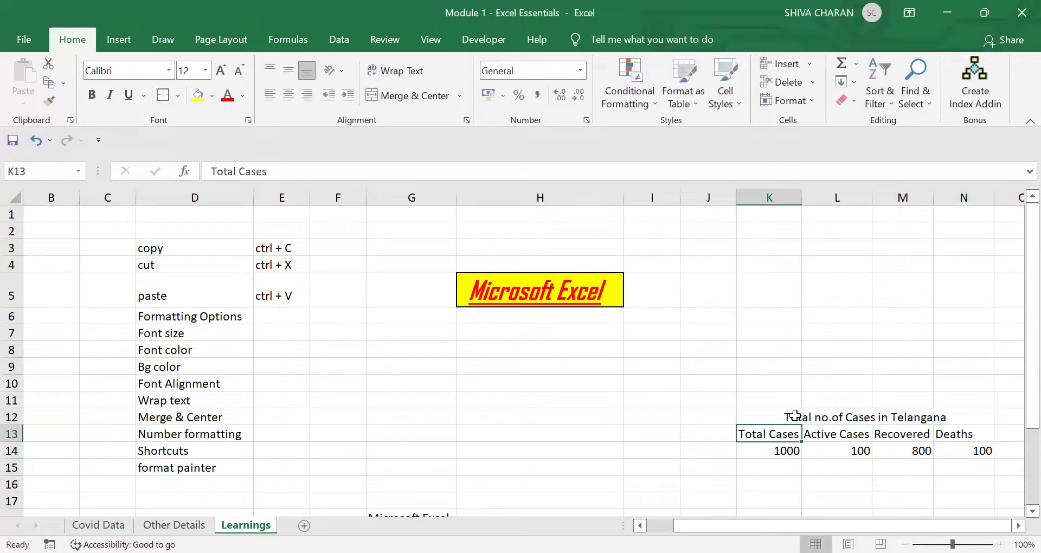
Fill the merged title cell above the case table with yellow.
{"action": "left_click", "coordinate": [763, 415]}
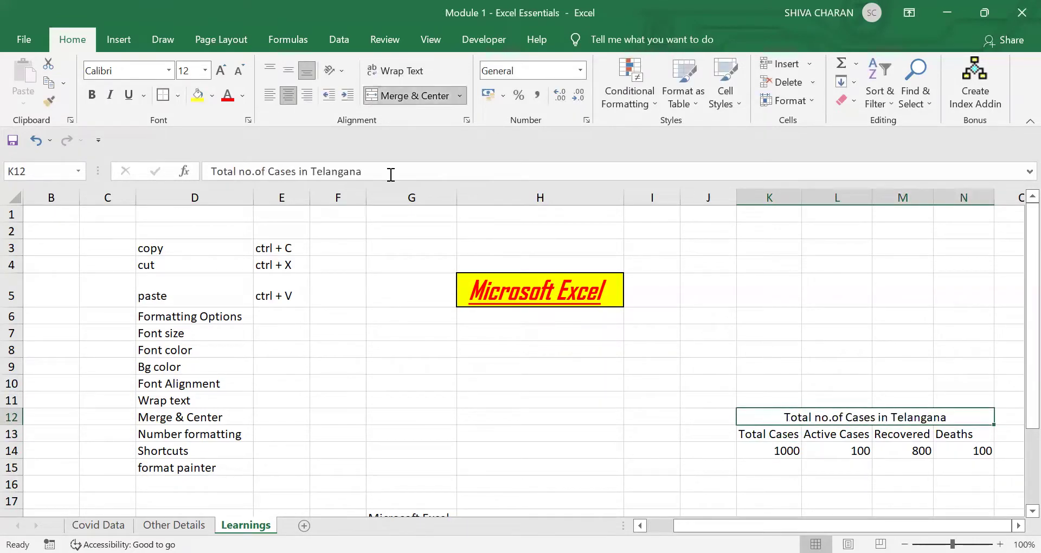
{"action": "left_click", "coordinate": [197, 95]}
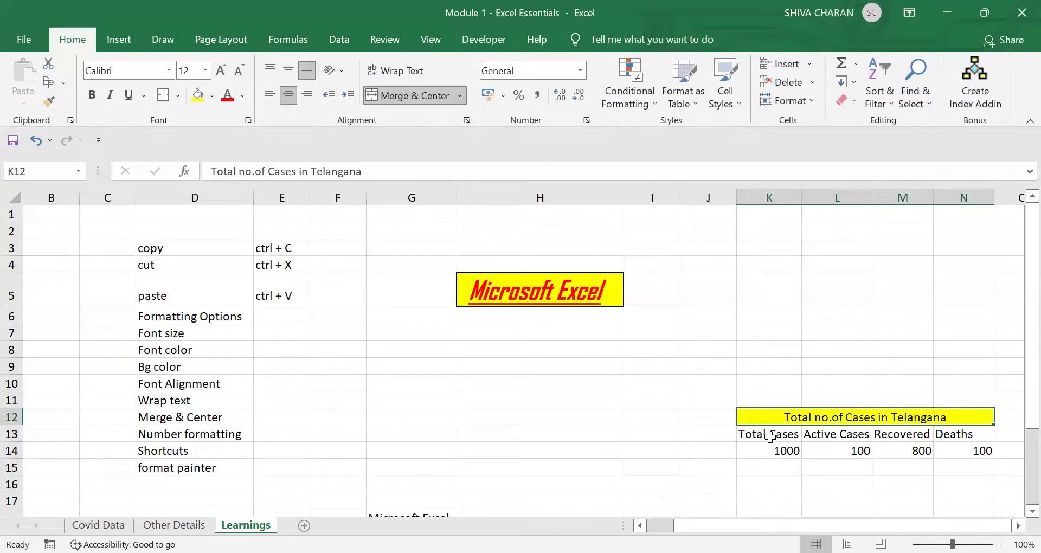
Apply all borders to the Telangana case table in K12:N14, including its title row.
{"action": "left_click", "coordinate": [944, 451]}
{"action": "left_click_drag", "start_coordinate": [768, 417], "coordinate": [955, 451]}
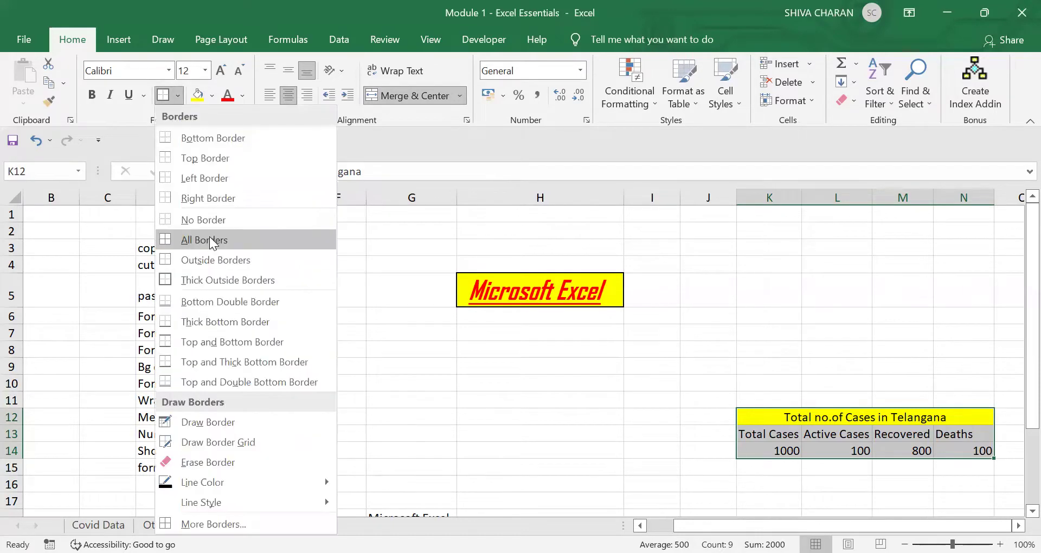
{"action": "left_click", "coordinate": [210, 242]}
{"action": "left_click", "coordinate": [787, 449]}
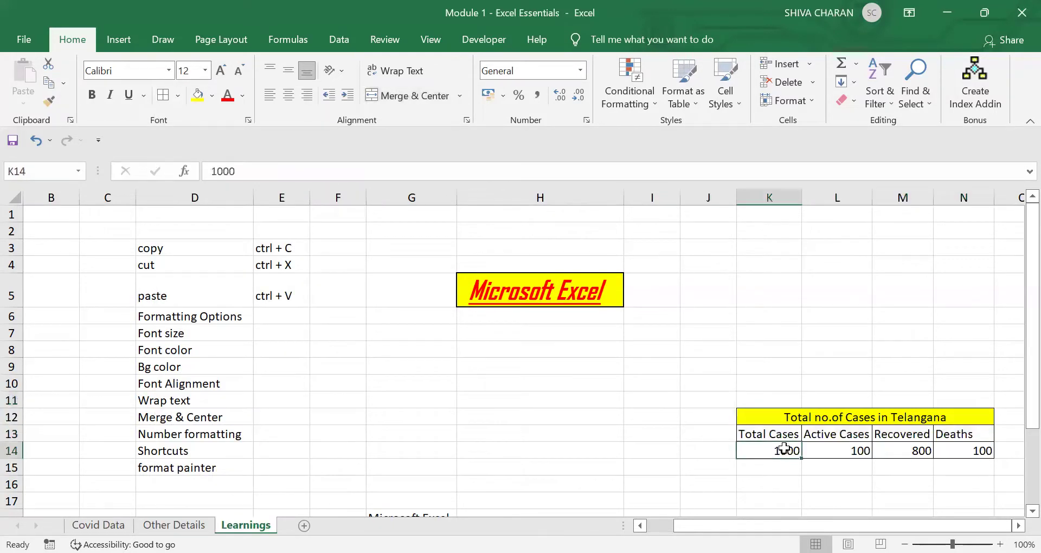
{"action": "left_click", "coordinate": [776, 417]}
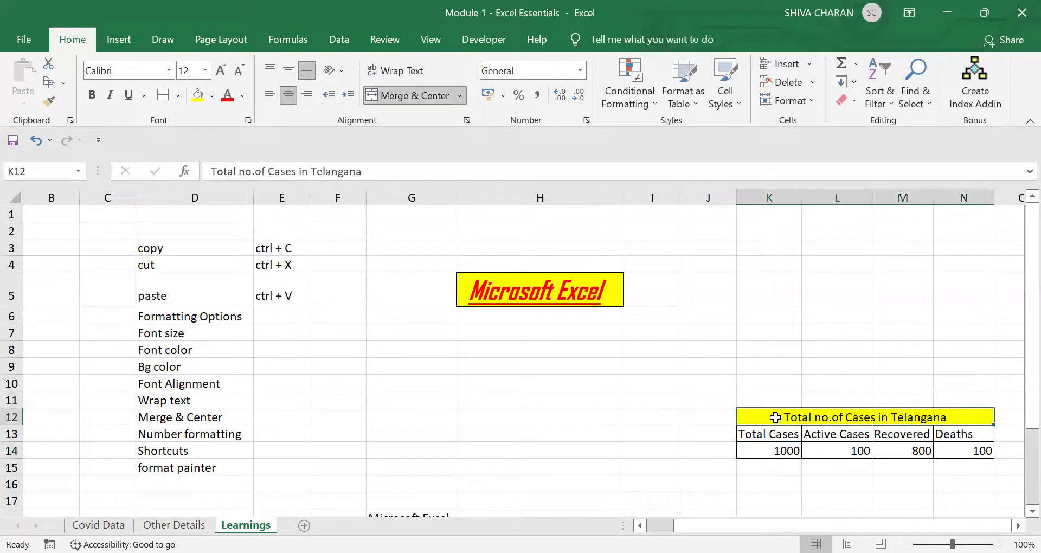
Center the contents of columns K through N horizontally.
{"action": "left_click", "coordinate": [763, 192]}
{"action": "left_click", "coordinate": [955, 193], "text": "shift"}
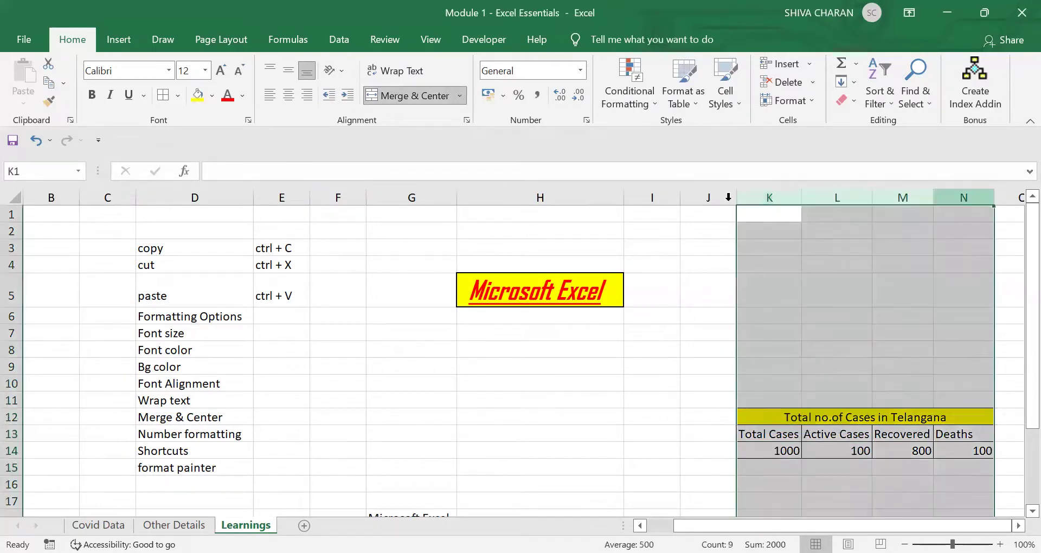
{"action": "left_click", "coordinate": [289, 95]}
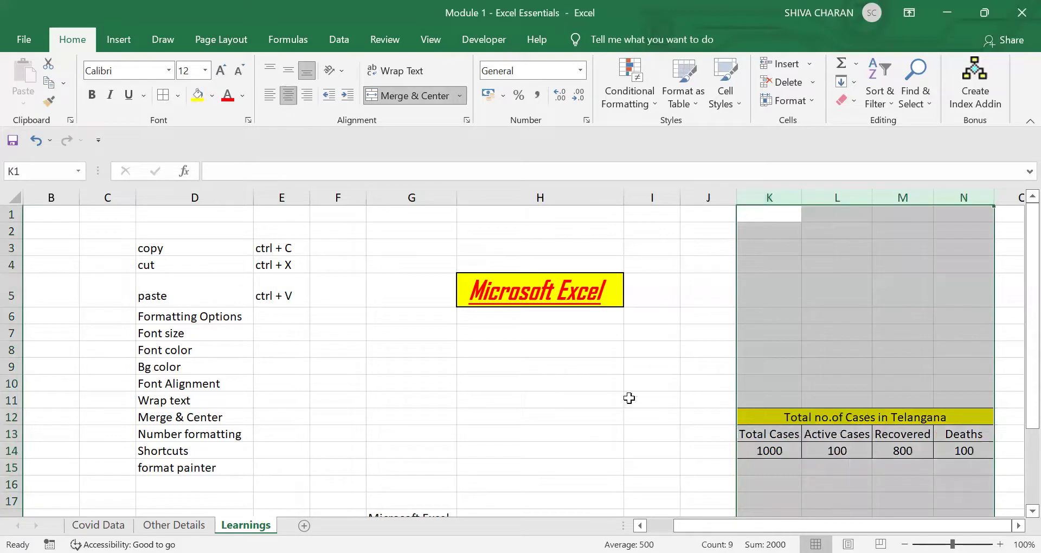
{"action": "left_click", "coordinate": [699, 446]}
Review the finished Telangana case table, the clipboard shortcuts in E3:E5 and the Shortcuts and Number formatting topics.
{"action": "left_click", "coordinate": [880, 418]}
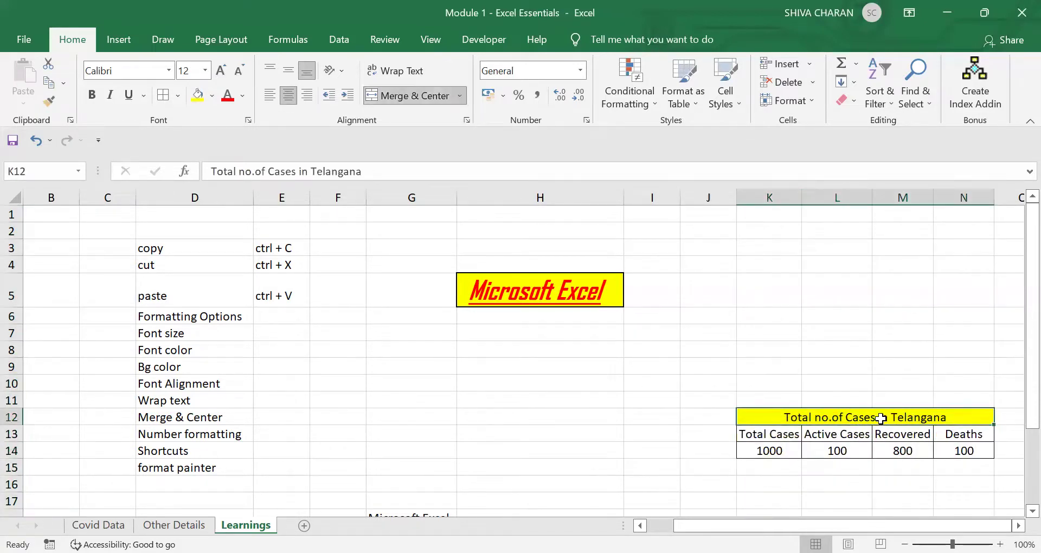
{"action": "left_click_drag", "start_coordinate": [762, 435], "coordinate": [959, 451]}
{"action": "left_click", "coordinate": [808, 414]}
{"action": "left_click", "coordinate": [671, 435]}
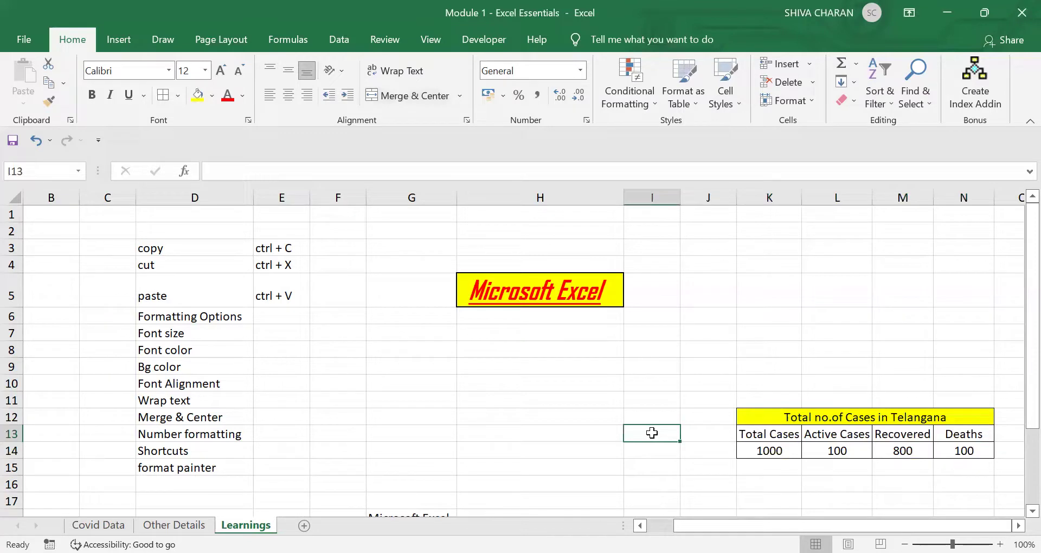
{"action": "left_click", "coordinate": [829, 416]}
{"action": "left_click", "coordinate": [662, 445]}
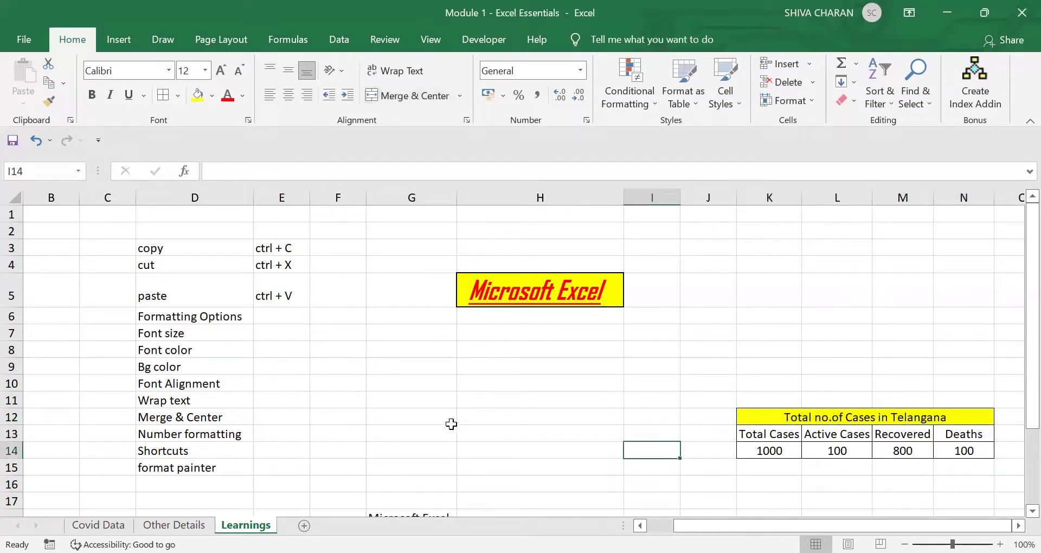
{"action": "left_click", "coordinate": [215, 453]}
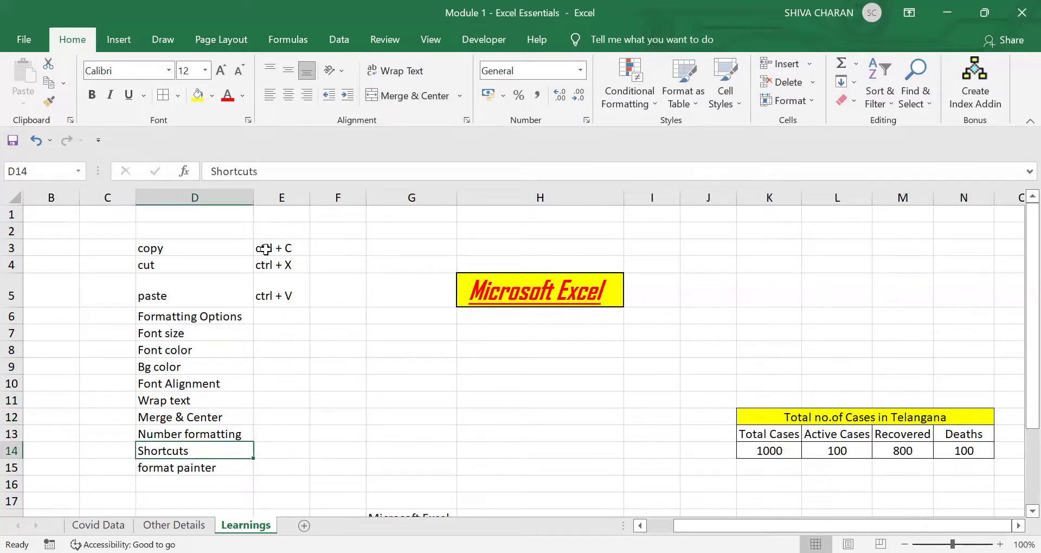
{"action": "left_click_drag", "start_coordinate": [265, 248], "coordinate": [282, 297]}
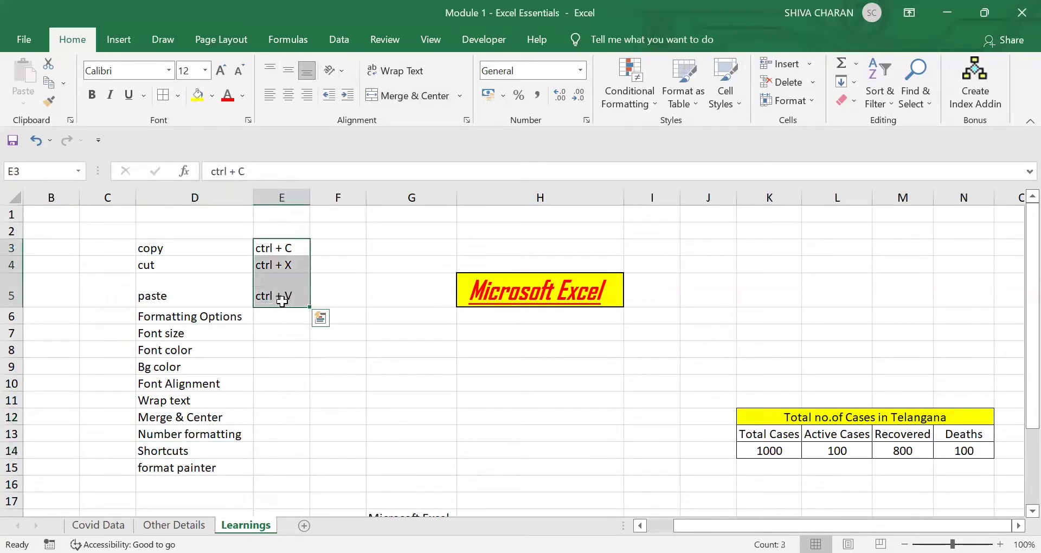
{"action": "left_click", "coordinate": [238, 449]}
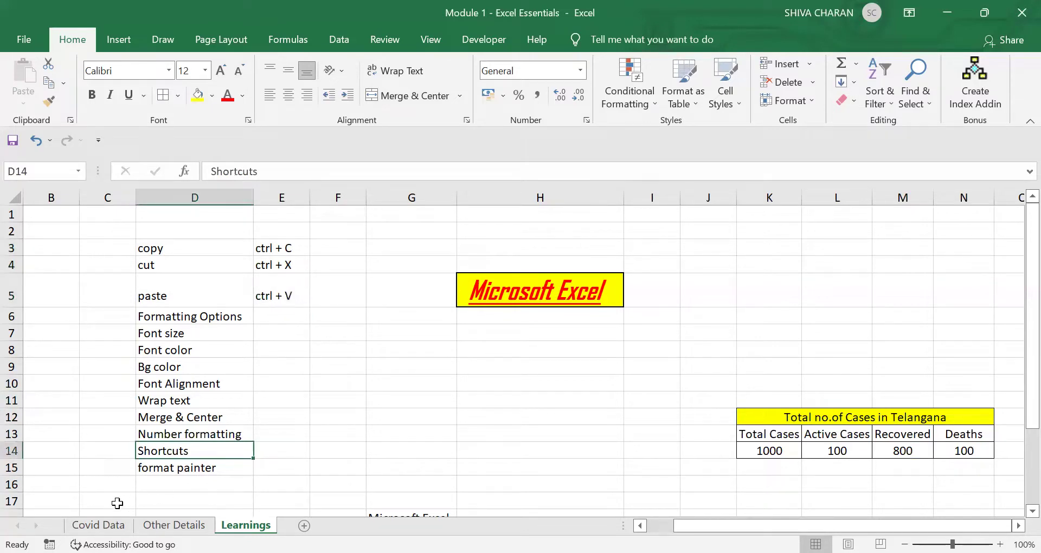
{"action": "left_click", "coordinate": [200, 430]}
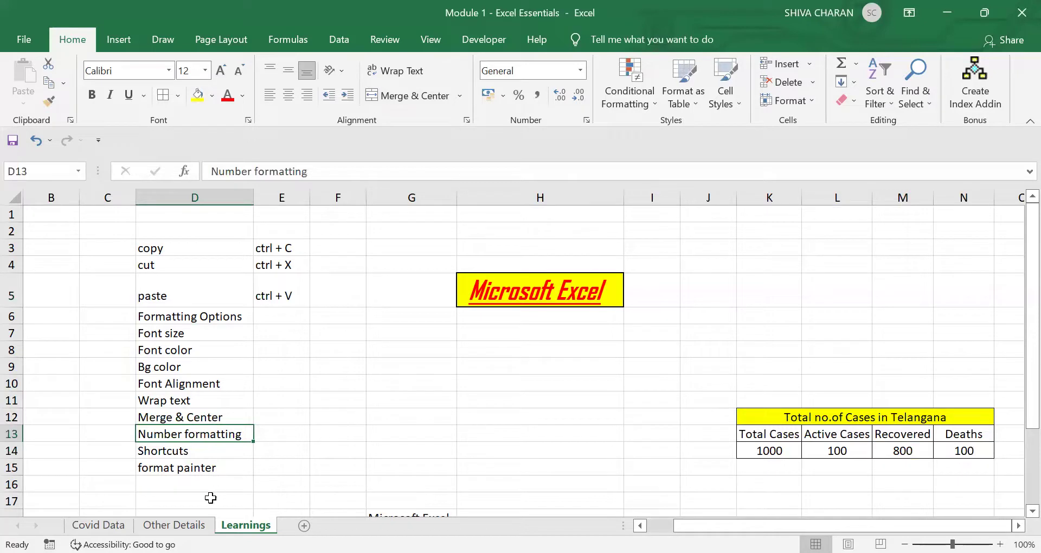
On the Other Details sheet, enter 2500 as the cost of a test in B3.
{"action": "left_click", "coordinate": [173, 525]}
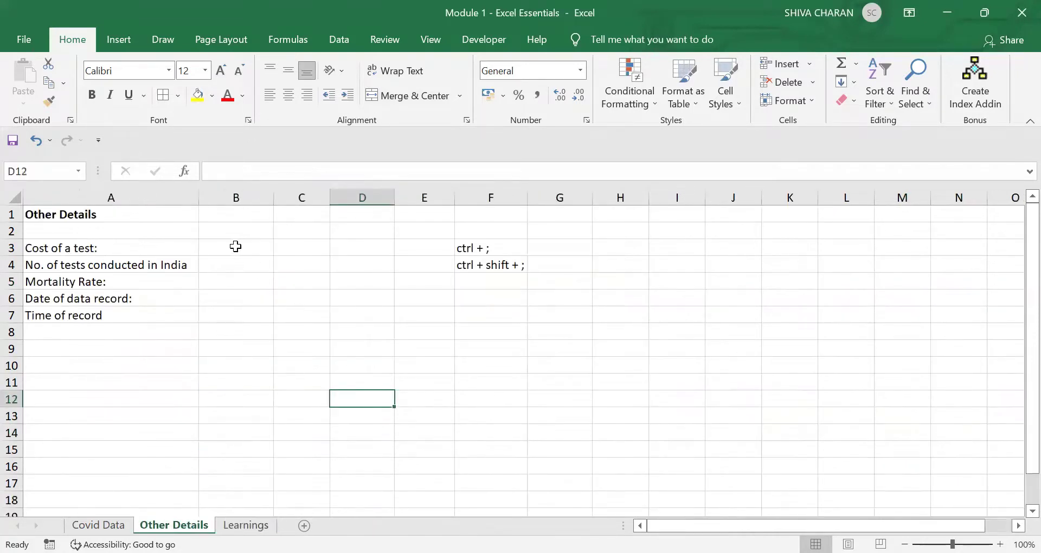
{"action": "left_click", "coordinate": [234, 246]}
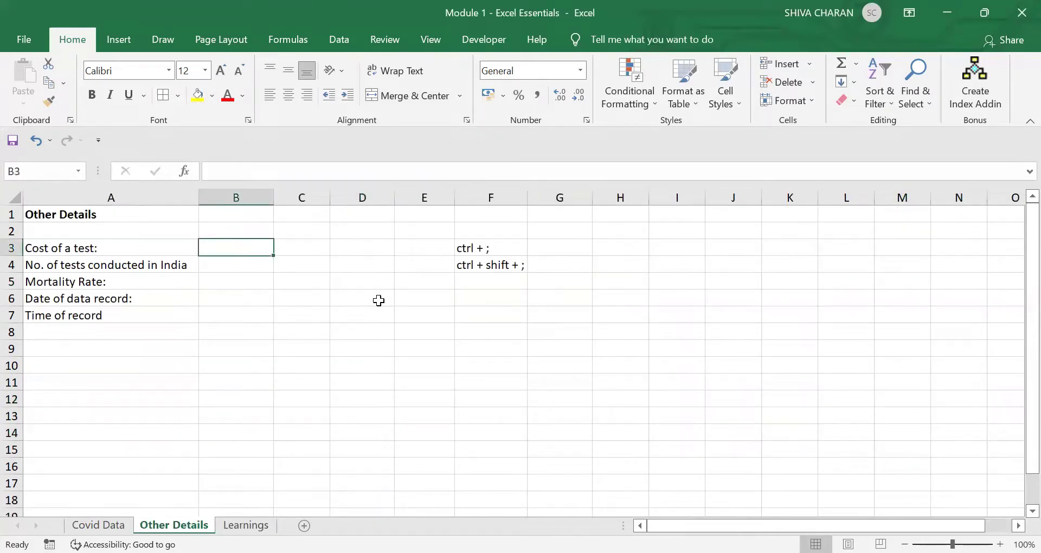
{"action": "key", "text": "Left"}
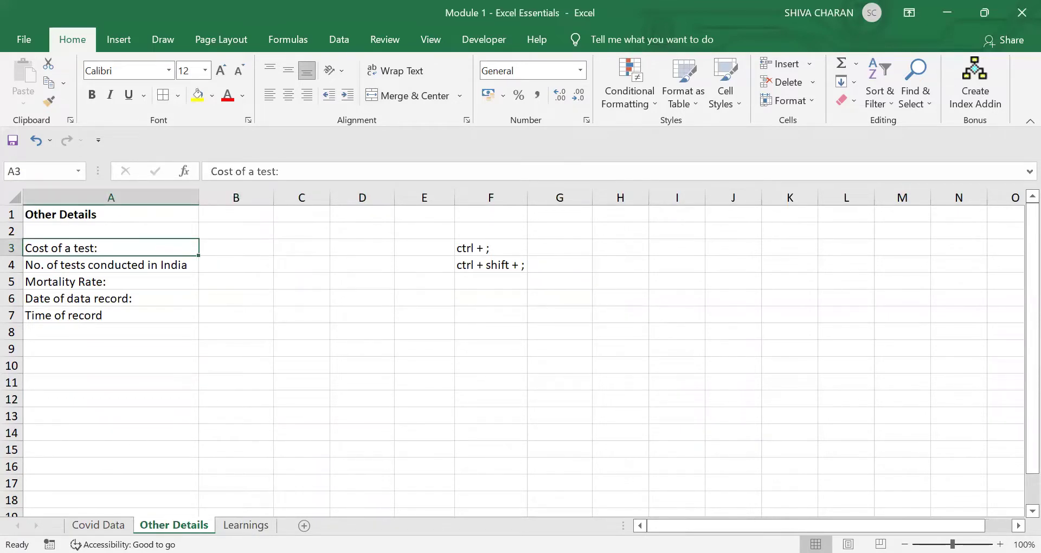
{"action": "key", "text": "ctrl+Page_Up"}
{"action": "key", "text": "ctrl+Page_Down"}
{"action": "left_click", "coordinate": [234, 248]}
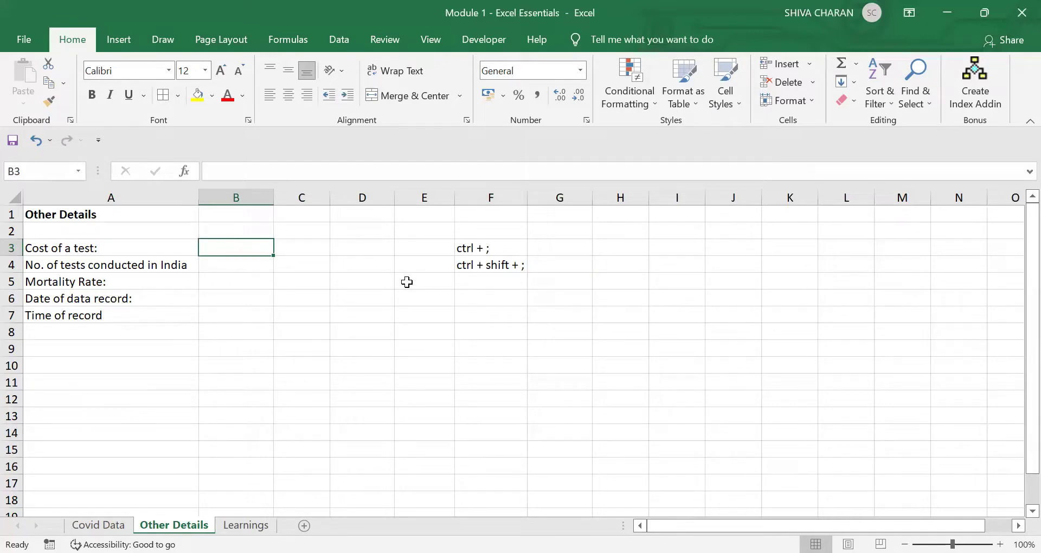
{"action": "type", "text": "2500"}
{"action": "key", "text": "Return"}
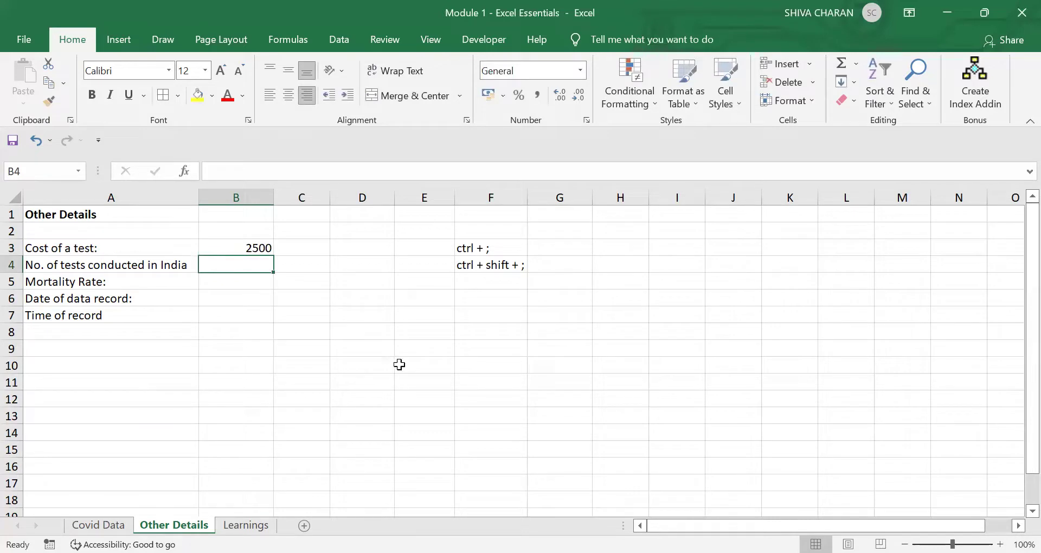
Enter 100000 as the number of tests conducted in India and 2 as the mortality rate.
{"action": "type", "text": "100"}
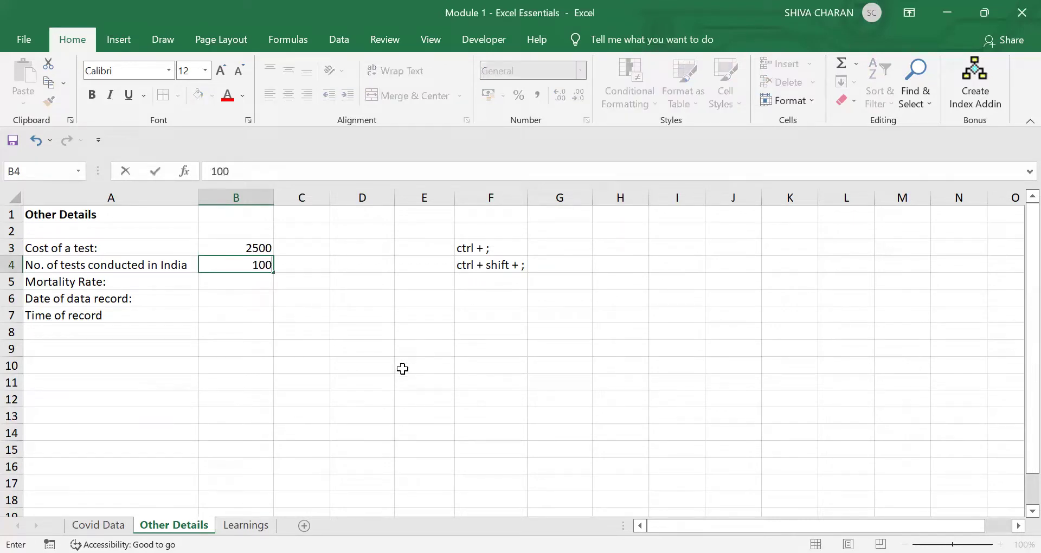
{"action": "type", "text": "0000"}
{"action": "key", "text": "Return"}
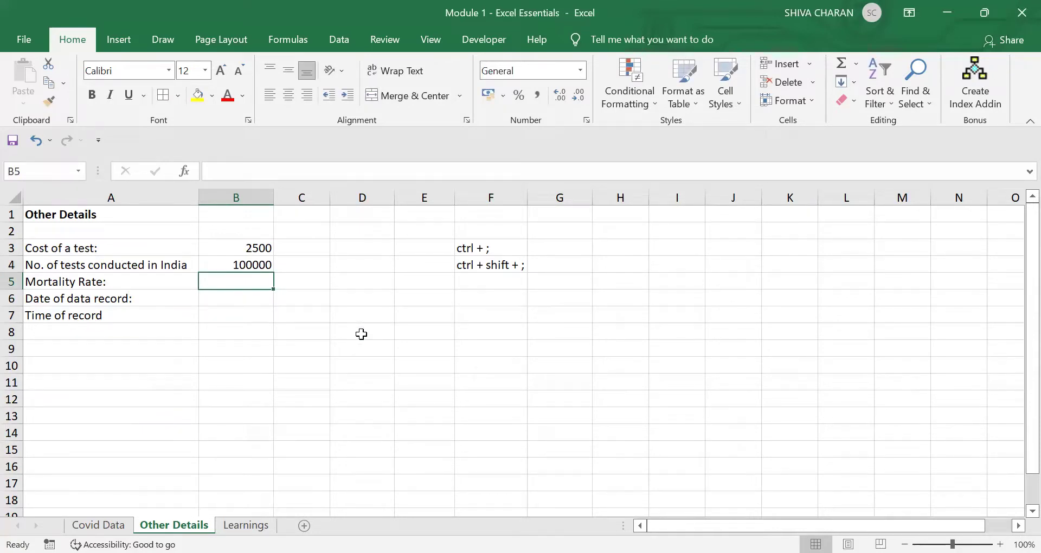
{"action": "type", "text": "2"}
{"action": "key", "text": "Return"}
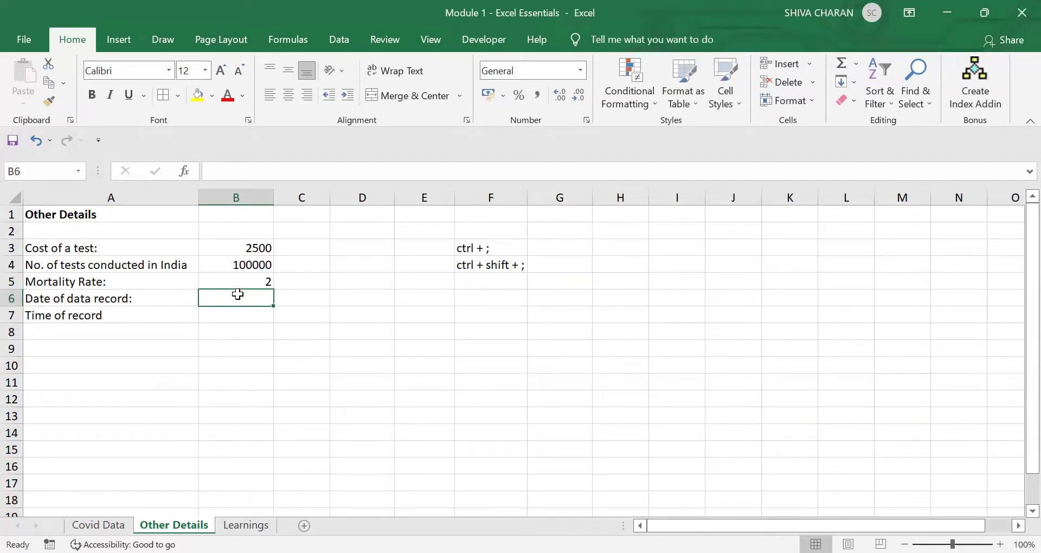
{"action": "left_click", "coordinate": [237, 250]}
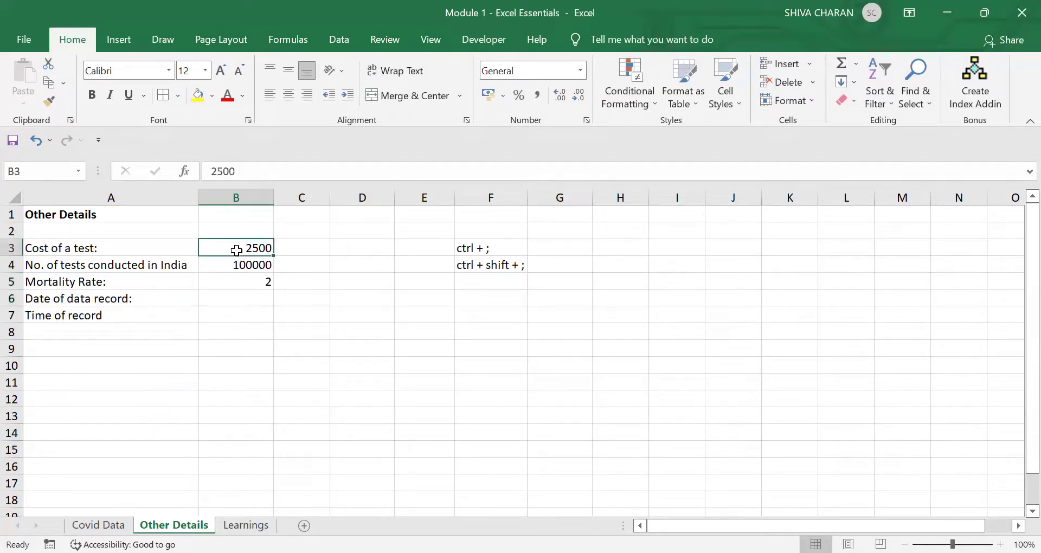
{"action": "left_click_drag", "start_coordinate": [232, 248], "coordinate": [227, 318]}
{"action": "left_click", "coordinate": [229, 292]}
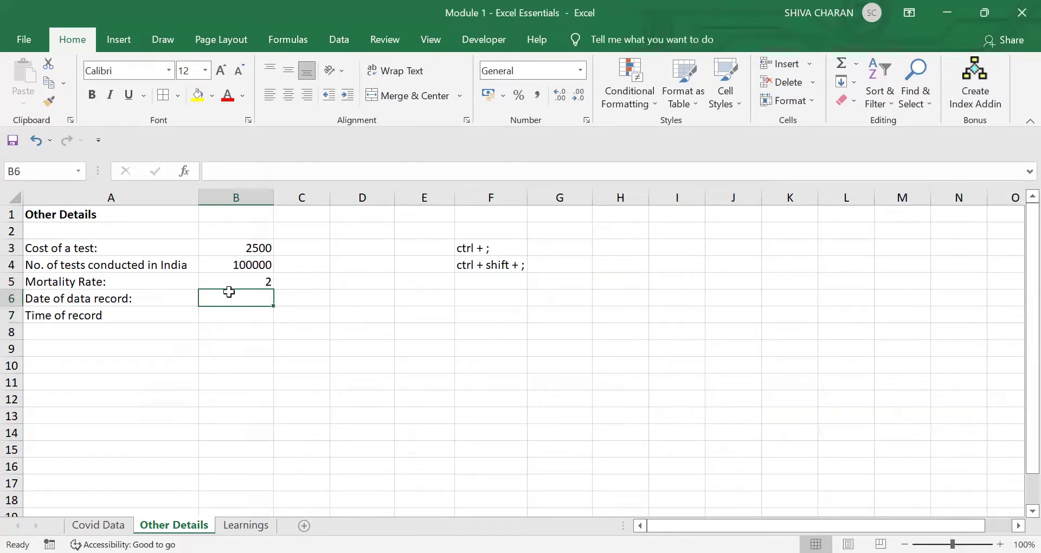
{"action": "left_click_drag", "start_coordinate": [230, 297], "coordinate": [235, 315]}
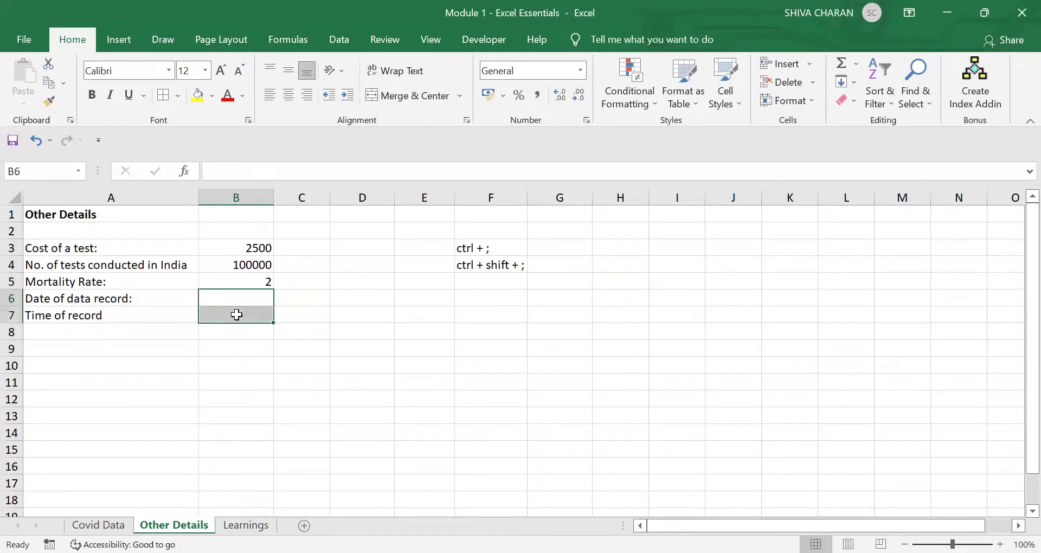
Apply the Currency number format to the cost of a test in B3 and inspect the underlying value.
{"action": "left_click", "coordinate": [247, 251]}
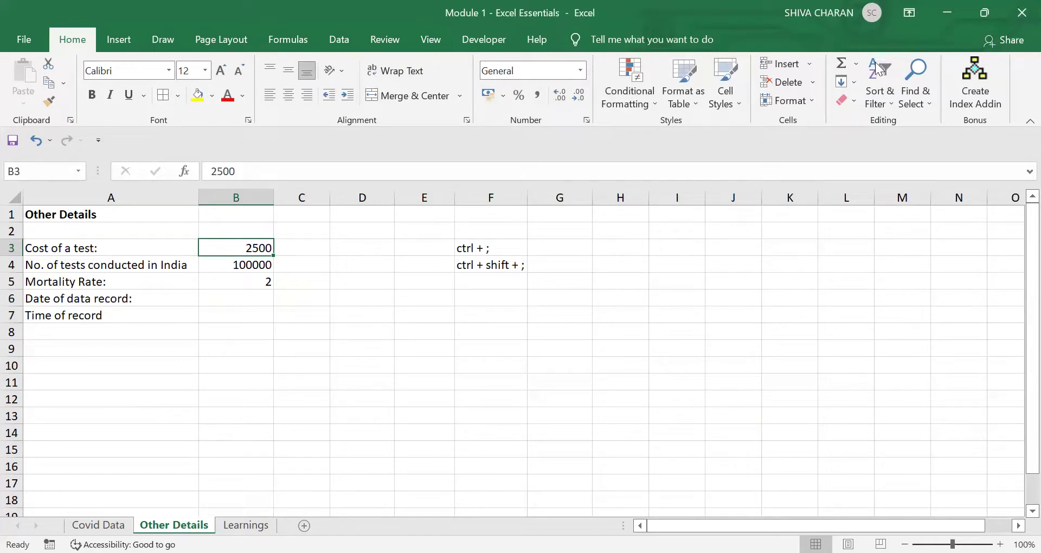
{"action": "left_click", "coordinate": [580, 70]}
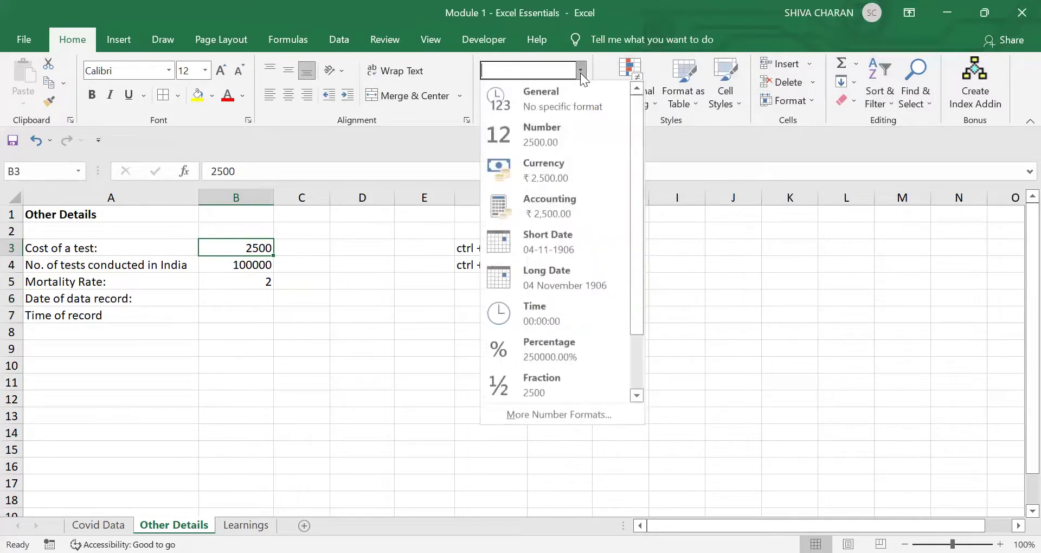
{"action": "left_click", "coordinate": [577, 171]}
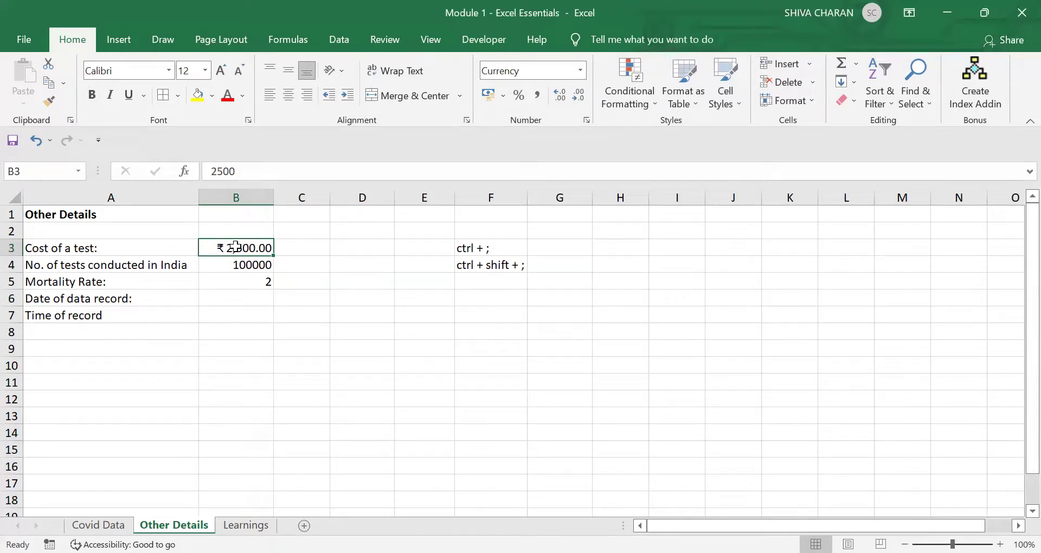
{"action": "double_click", "coordinate": [264, 246]}
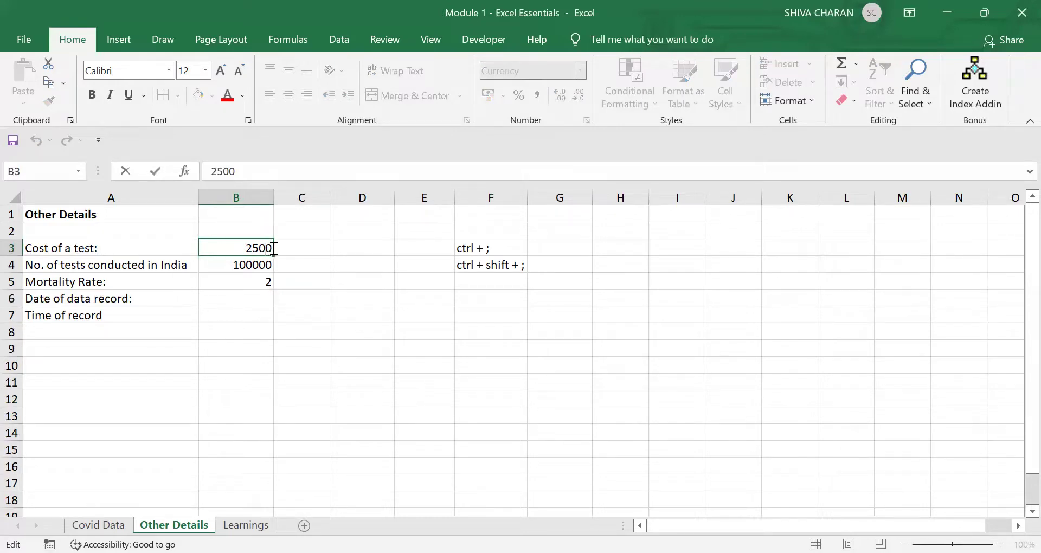
{"action": "left_click", "coordinate": [296, 248]}
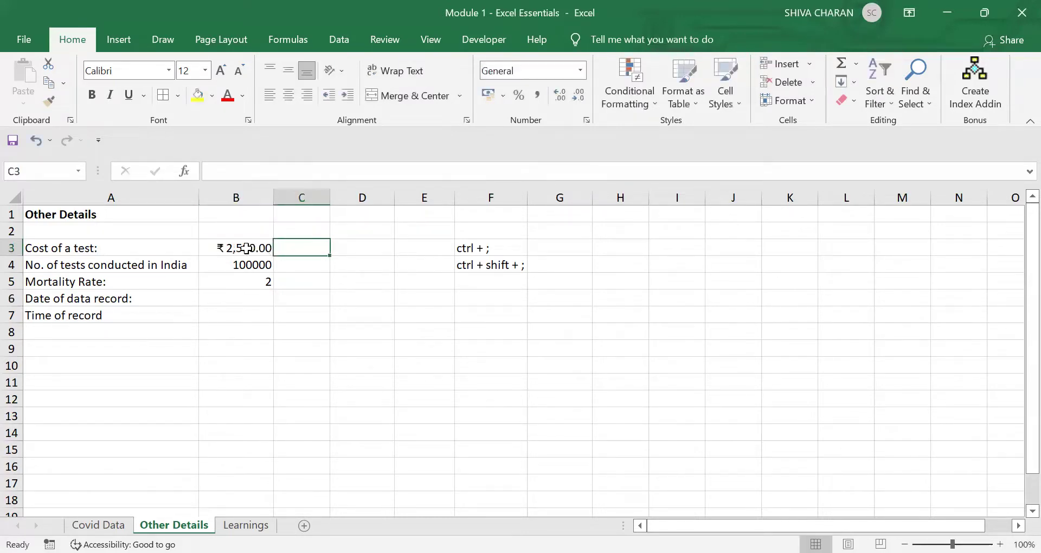
{"action": "left_click", "coordinate": [244, 248]}
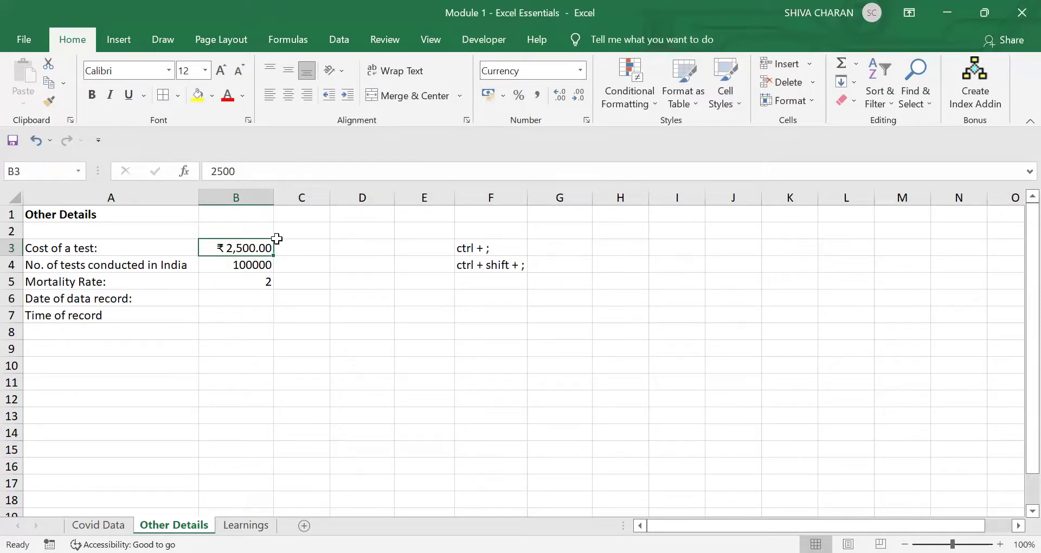
Remove both decimal places from the cost in B3, restore them, and remove them again.
{"action": "left_click", "coordinate": [576, 98]}
{"action": "left_click", "coordinate": [577, 98]}
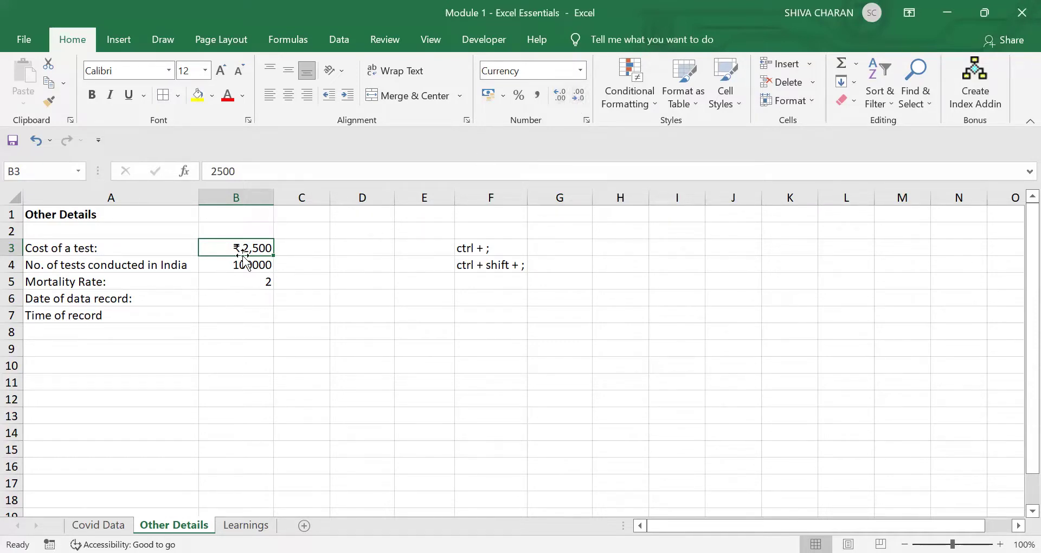
{"action": "left_click", "coordinate": [562, 97]}
{"action": "left_click", "coordinate": [563, 96]}
{"action": "left_click", "coordinate": [581, 99]}
{"action": "left_click", "coordinate": [581, 100]}
Apply the pound (£) accounting format to the cost of a test in B3 and show it without decimals.
{"action": "left_click", "coordinate": [500, 98]}
{"action": "left_click", "coordinate": [519, 157]}
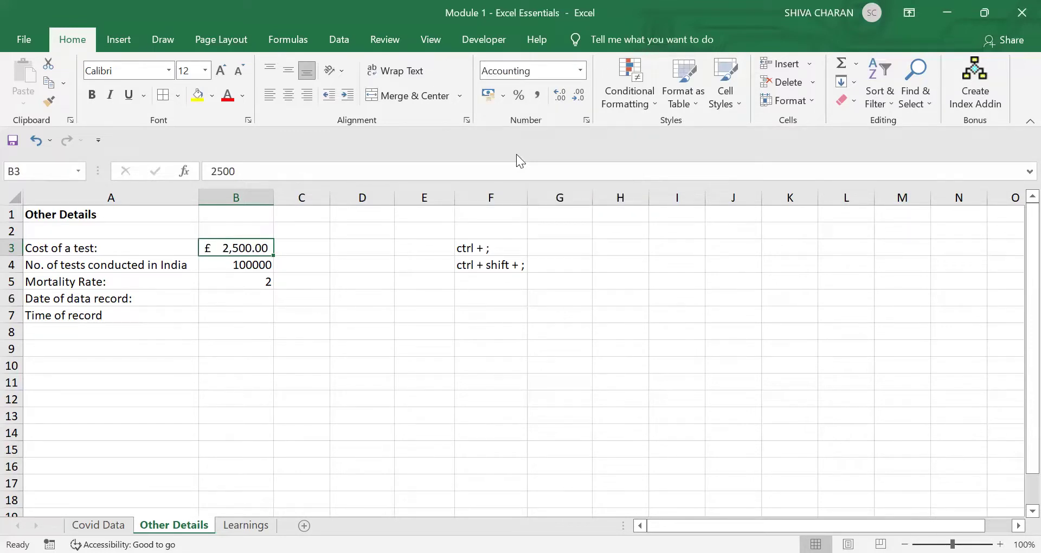
{"action": "left_click", "coordinate": [578, 99]}
{"action": "left_click", "coordinate": [578, 99]}
{"action": "left_click", "coordinate": [240, 265]}
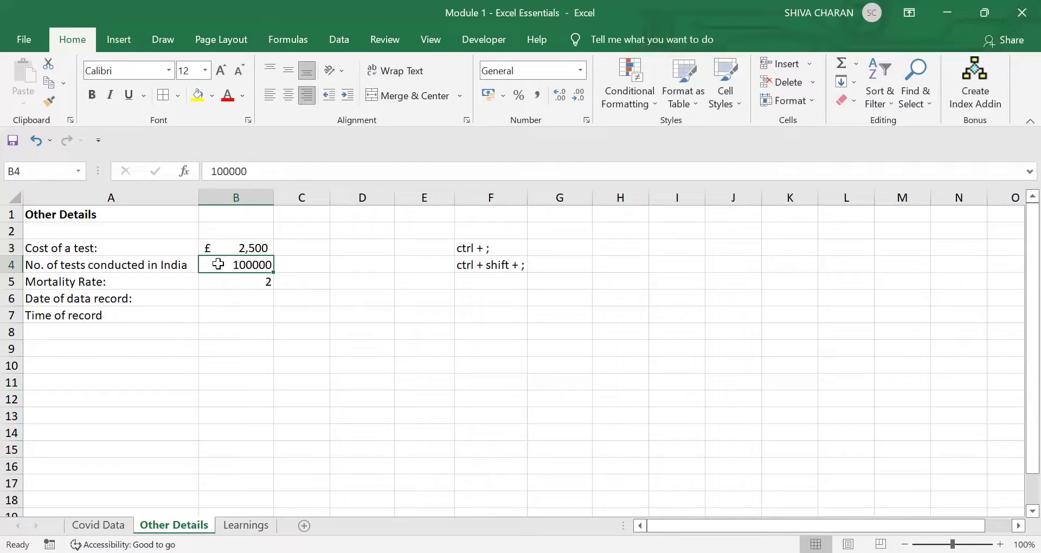
{"action": "double_click", "coordinate": [217, 264]}
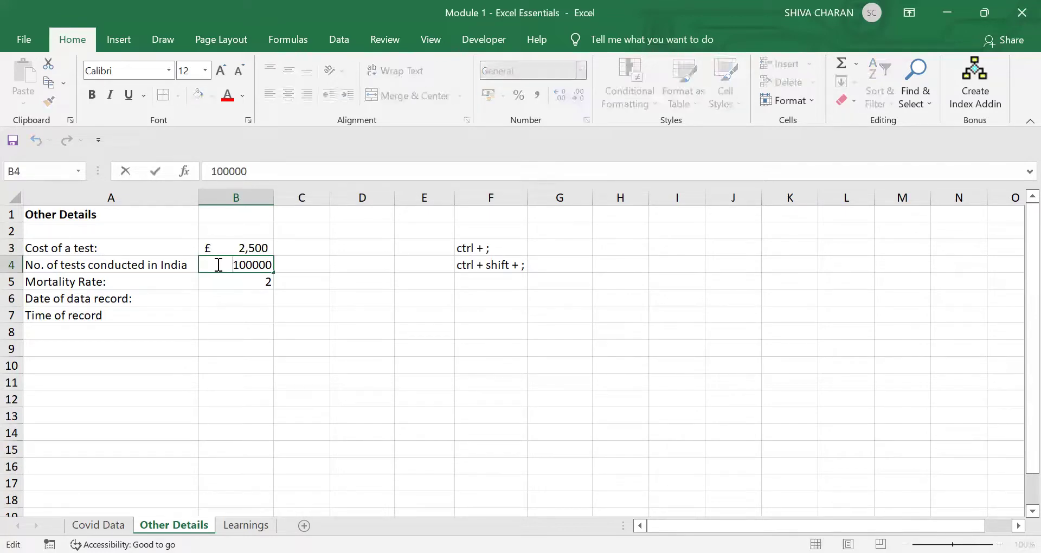
{"action": "left_click", "coordinate": [232, 280]}
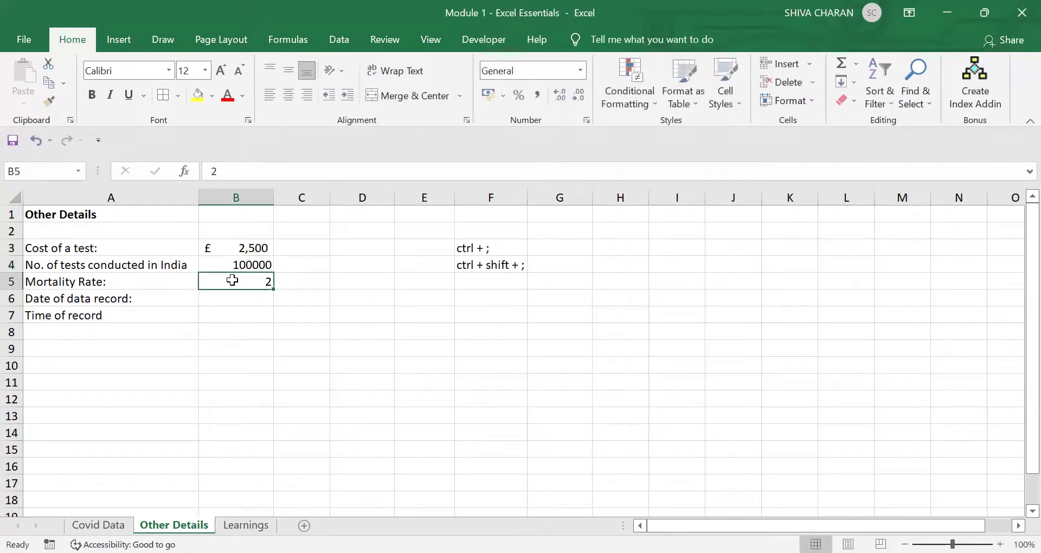
{"action": "left_click", "coordinate": [217, 265]}
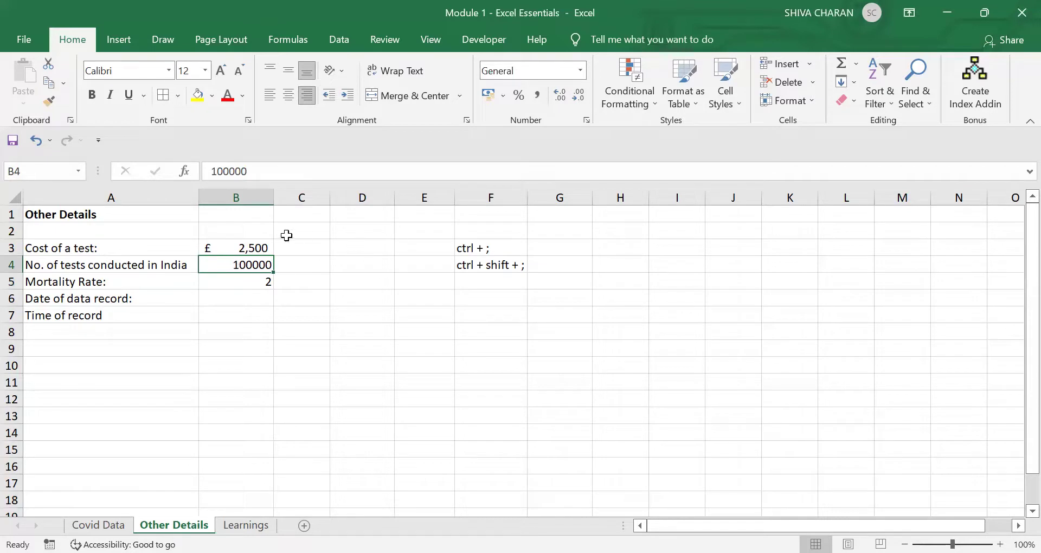
Apply the comma style to the number of tests conducted in B4 and remove both decimal places.
{"action": "left_click", "coordinate": [537, 93]}
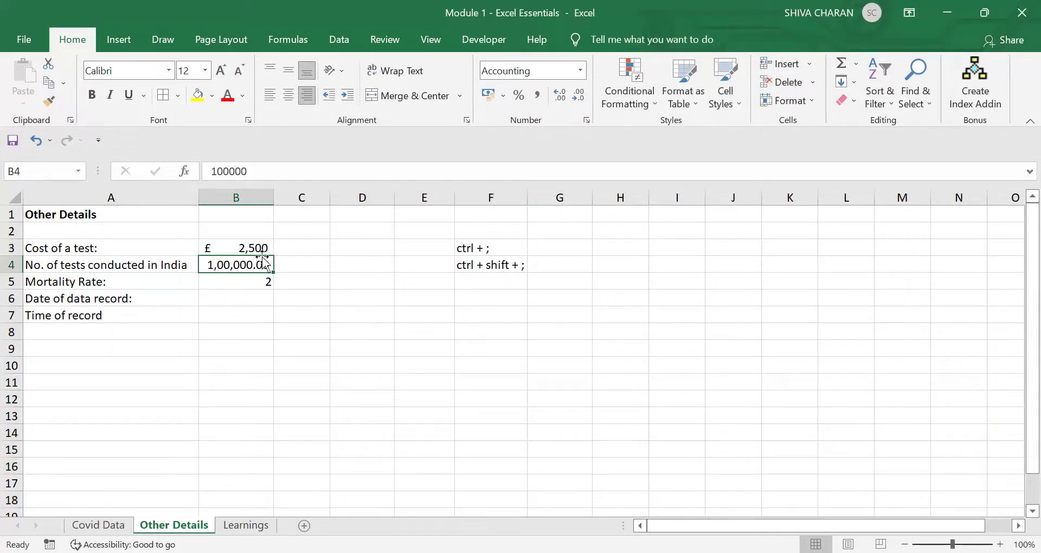
{"action": "left_click", "coordinate": [582, 91]}
{"action": "left_click", "coordinate": [582, 91]}
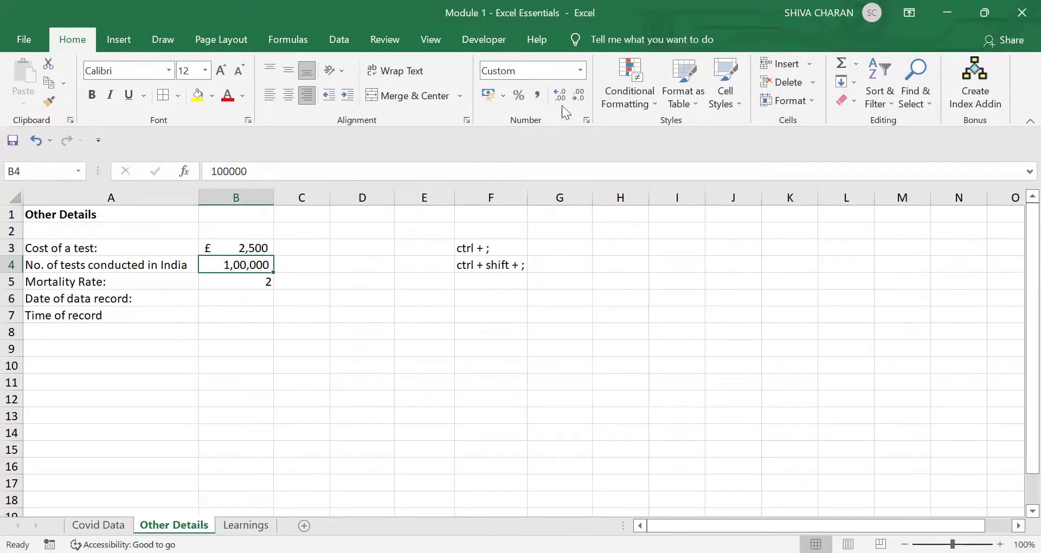
Enter the mortality rate in B5 as 2% and undo the entry.
{"action": "left_click", "coordinate": [239, 280]}
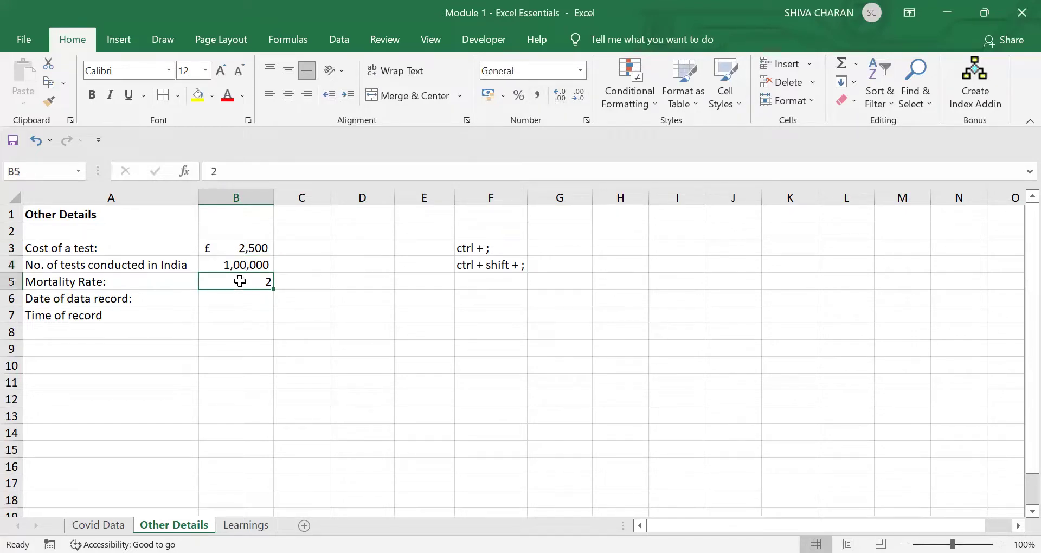
{"action": "left_click", "coordinate": [321, 280]}
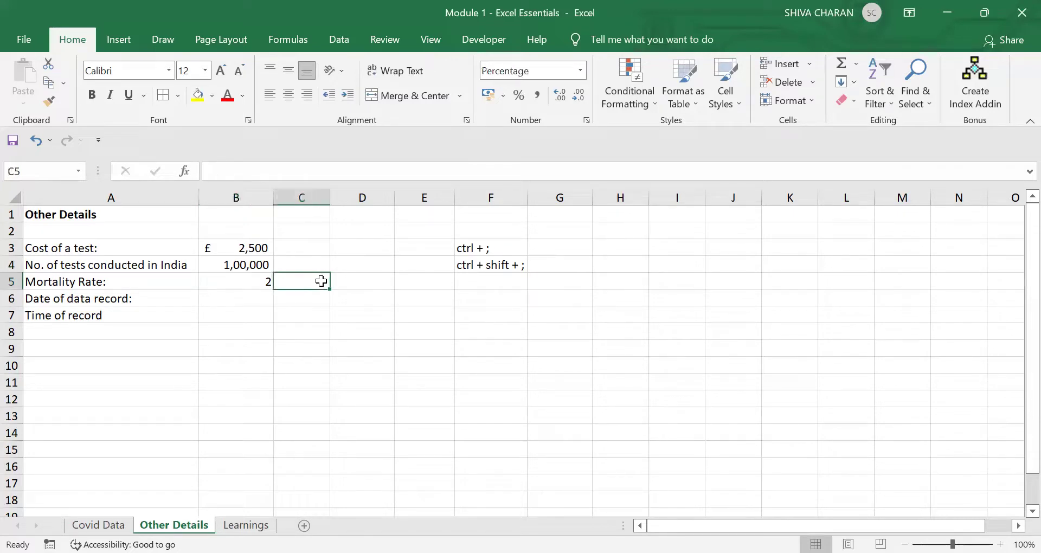
{"action": "left_click", "coordinate": [246, 286]}
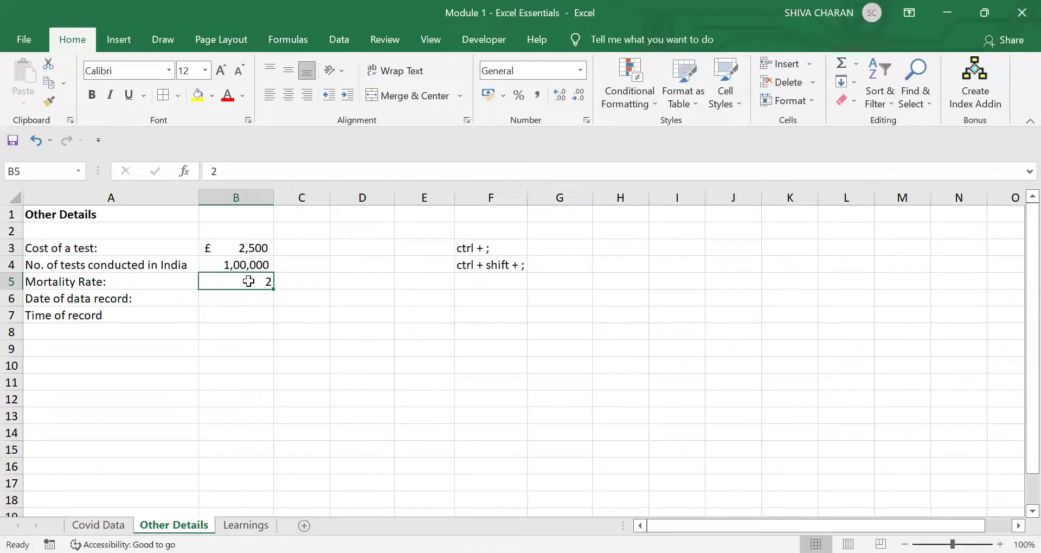
{"action": "double_click", "coordinate": [249, 280]}
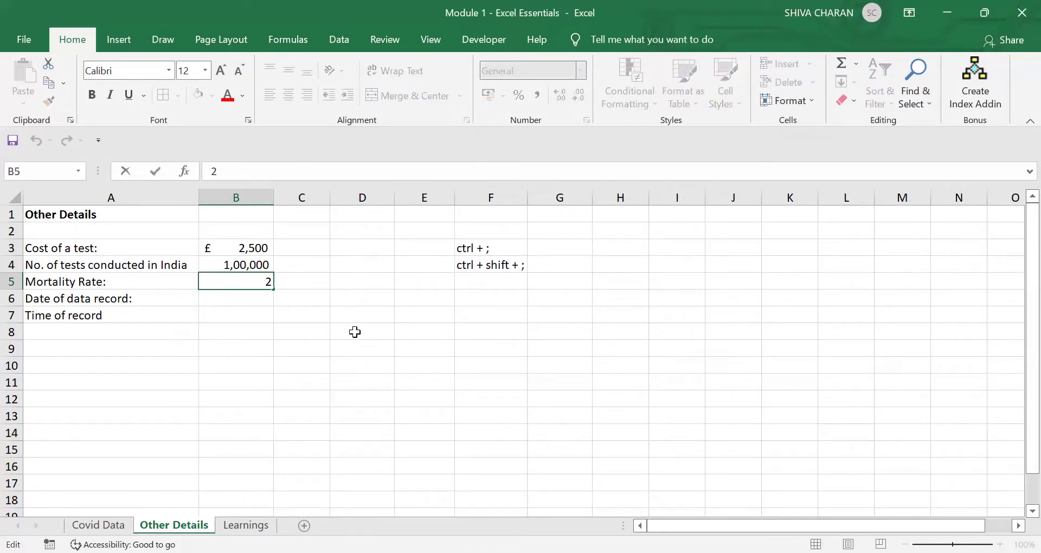
{"action": "type", "text": "%"}
{"action": "key", "text": "Return"}
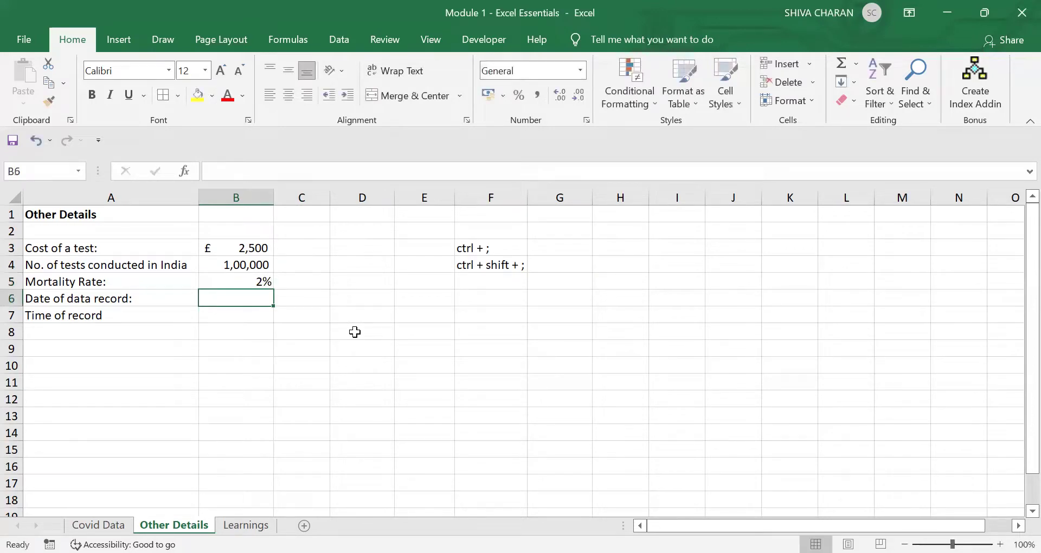
{"action": "left_click", "coordinate": [307, 281]}
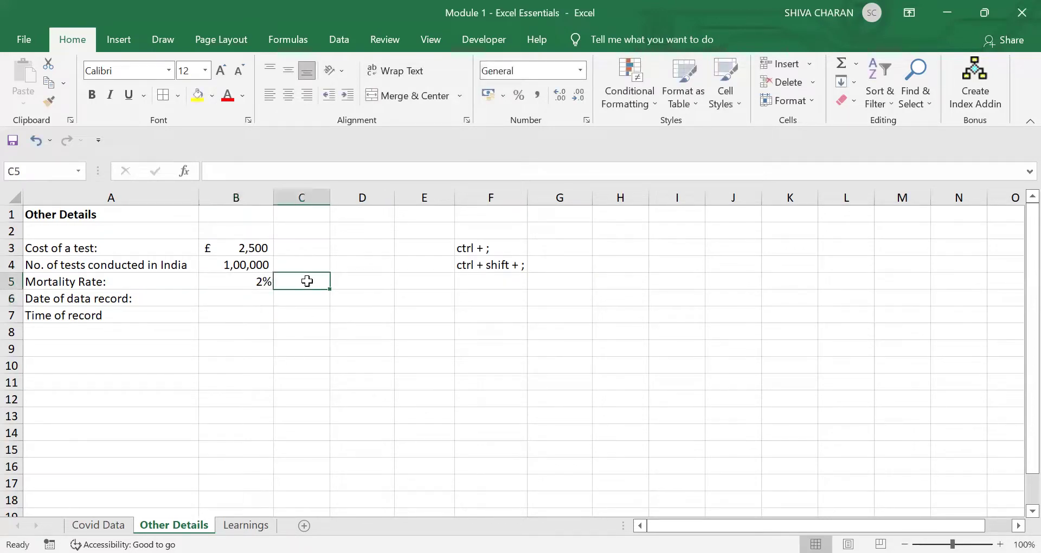
{"action": "left_click", "coordinate": [259, 281]}
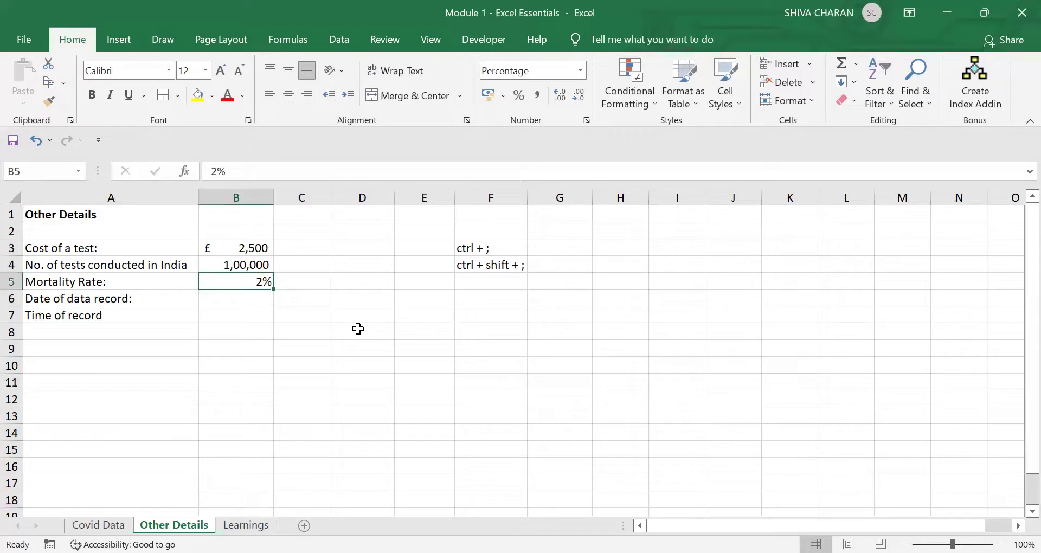
{"action": "key", "text": "ctrl+shift+grave"}
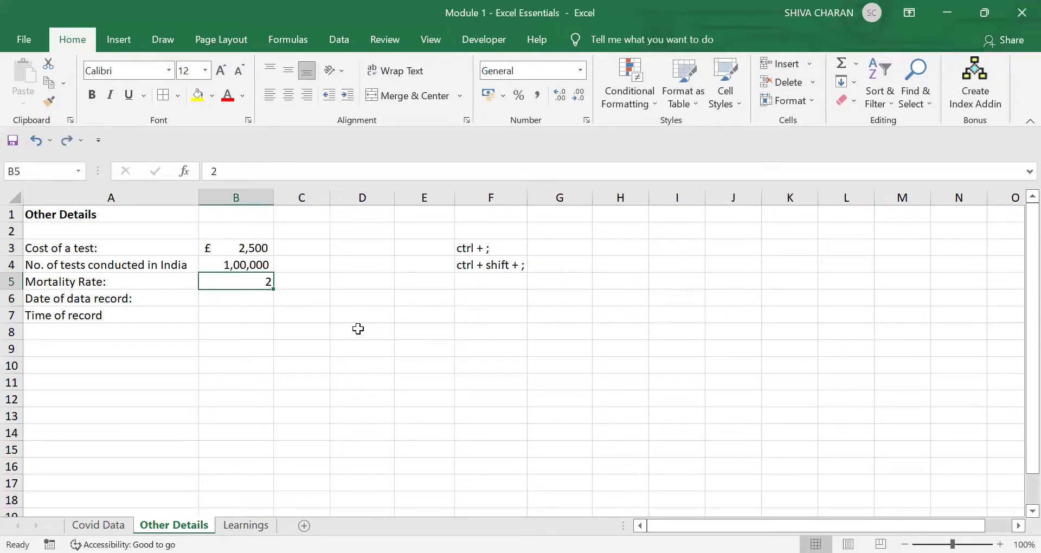
Format the mortality rate in B5 as Percentage, and enter 2% temporarily in C5 for comparison before removing it.
{"action": "left_click", "coordinate": [581, 70]}
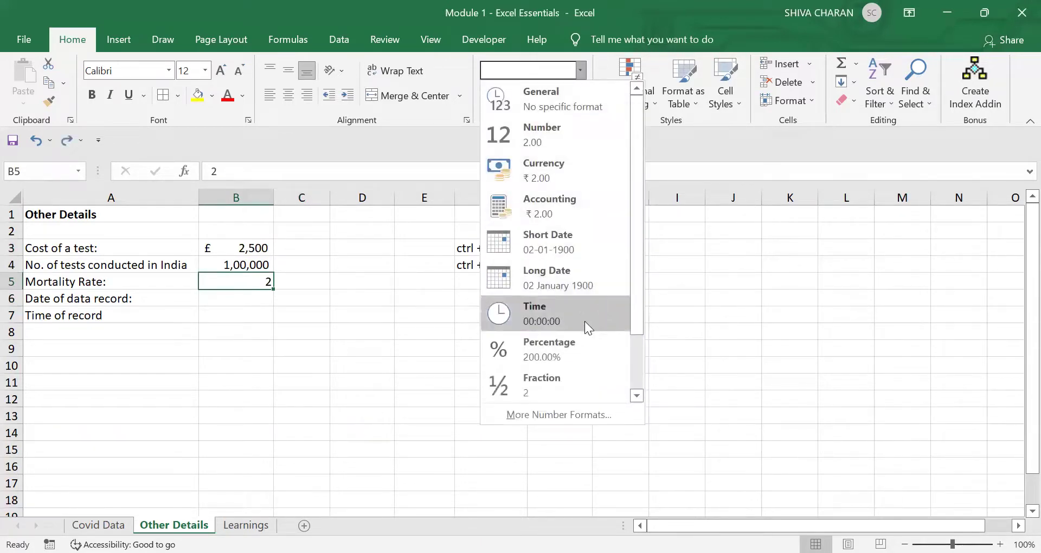
{"action": "left_click", "coordinate": [578, 348]}
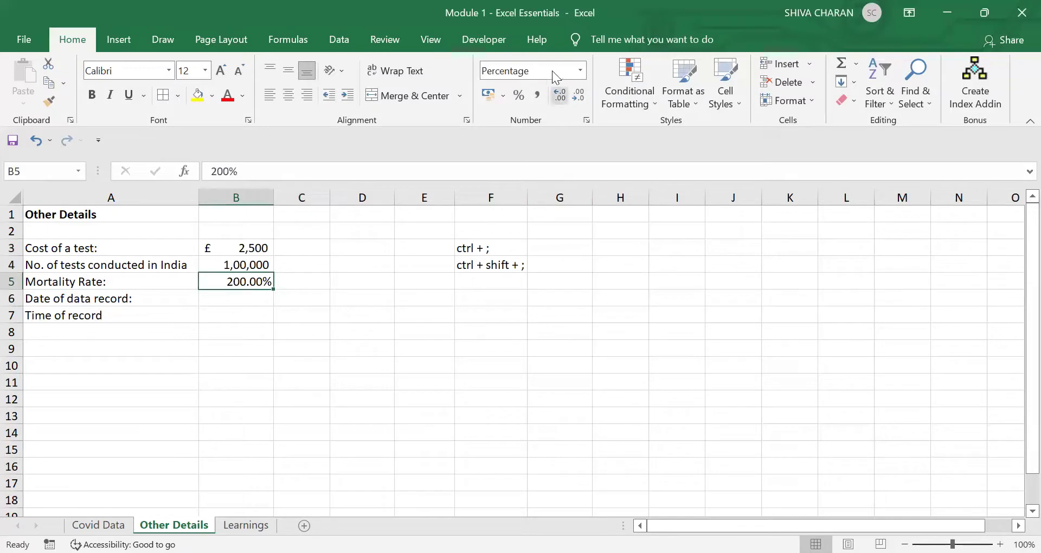
{"action": "left_click", "coordinate": [303, 278]}
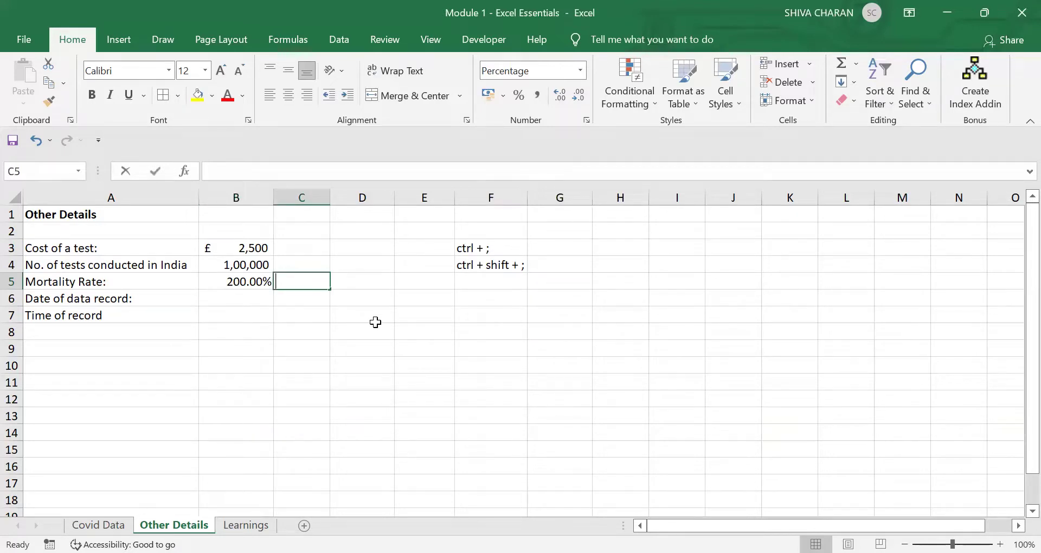
{"action": "type", "text": "2%"}
{"action": "key", "text": "Return"}
{"action": "left_click", "coordinate": [240, 283]}
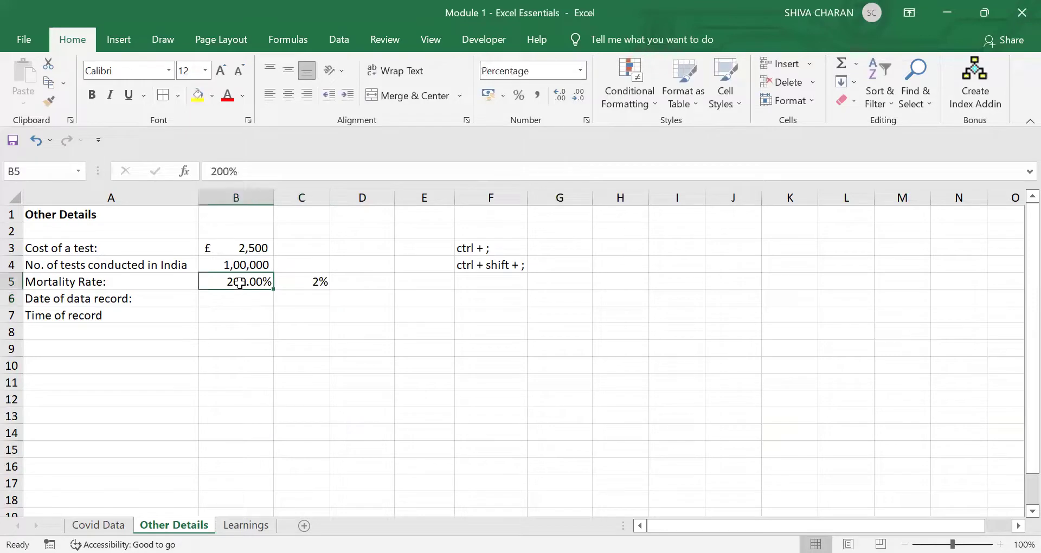
{"action": "left_click", "coordinate": [305, 282]}
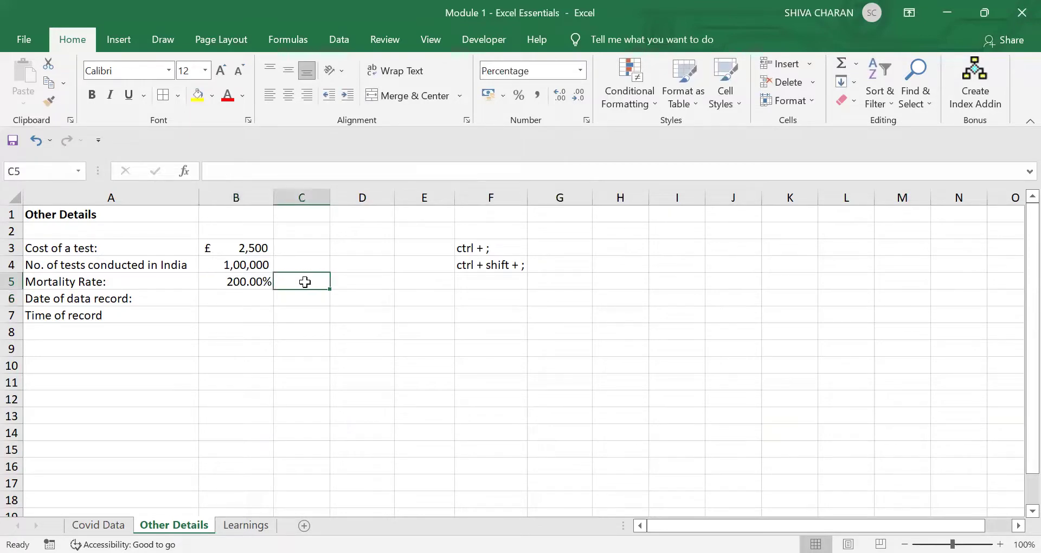
{"action": "left_click", "coordinate": [231, 285]}
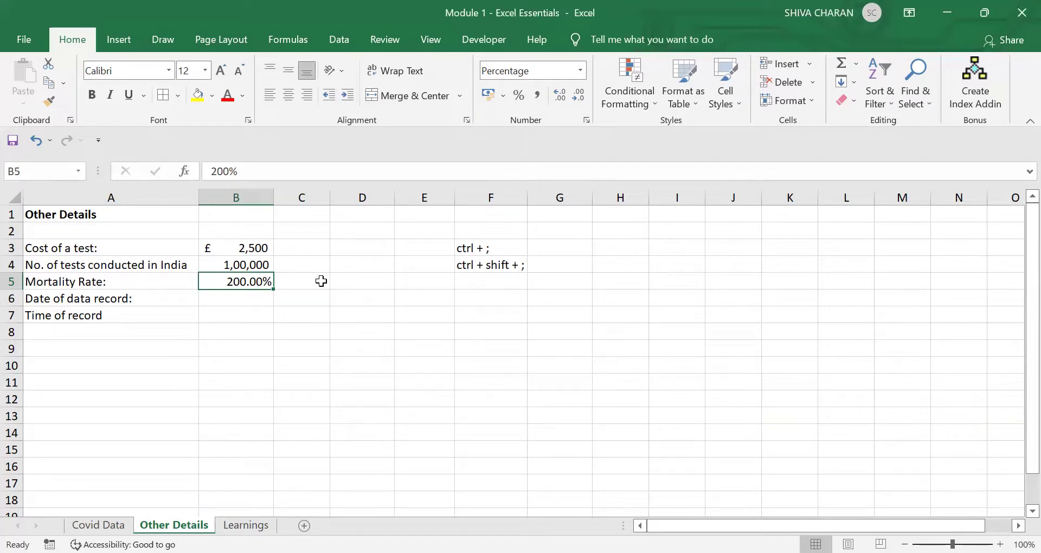
Clear the mortality rate in B5 and reset the cell's number format to General.
{"action": "key", "text": "Delete"}
{"action": "type", "text": "0."}
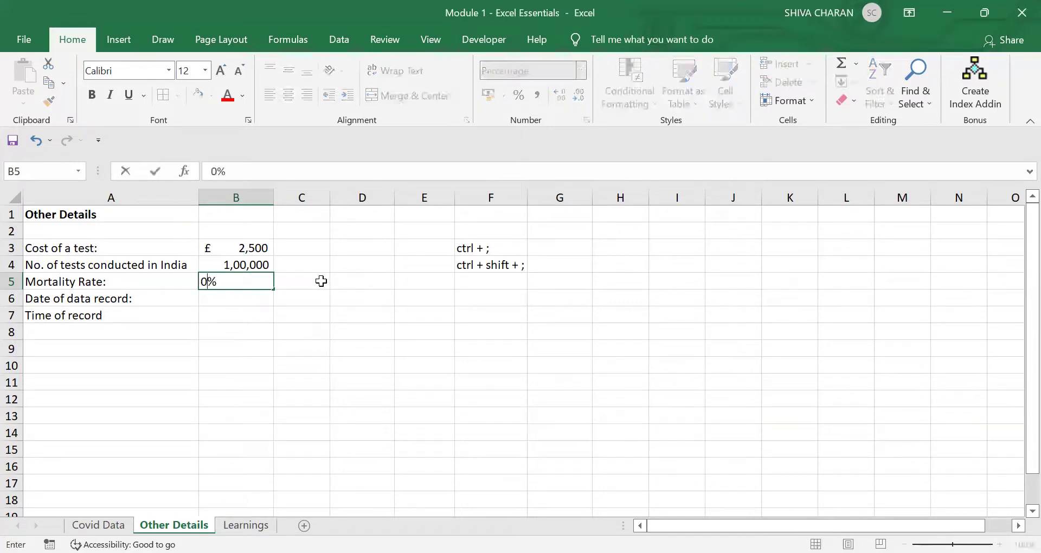
{"action": "key", "text": "shift+Home"}
{"action": "key", "text": "BackSpace"}
{"action": "left_click", "coordinate": [321, 281]}
{"action": "left_click", "coordinate": [262, 281]}
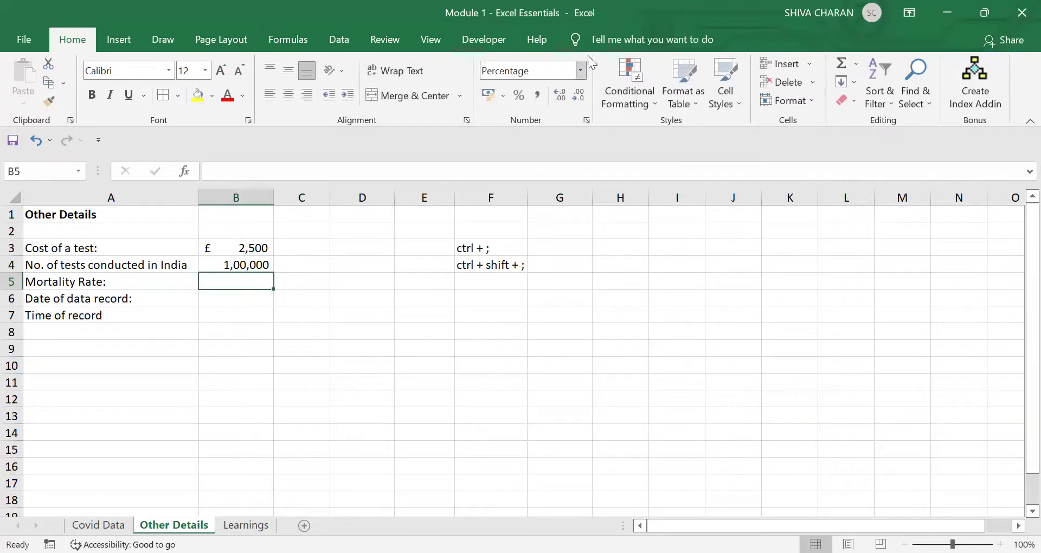
{"action": "left_click", "coordinate": [581, 70]}
{"action": "left_click", "coordinate": [563, 100]}
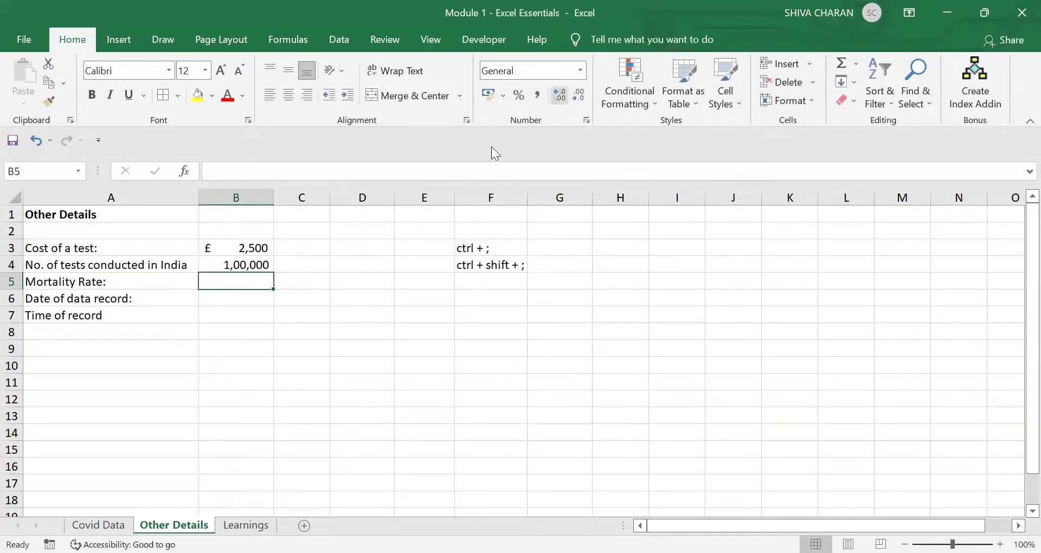
Enter 0.02 as the mortality rate in B5.
{"action": "type", "text": "0."}
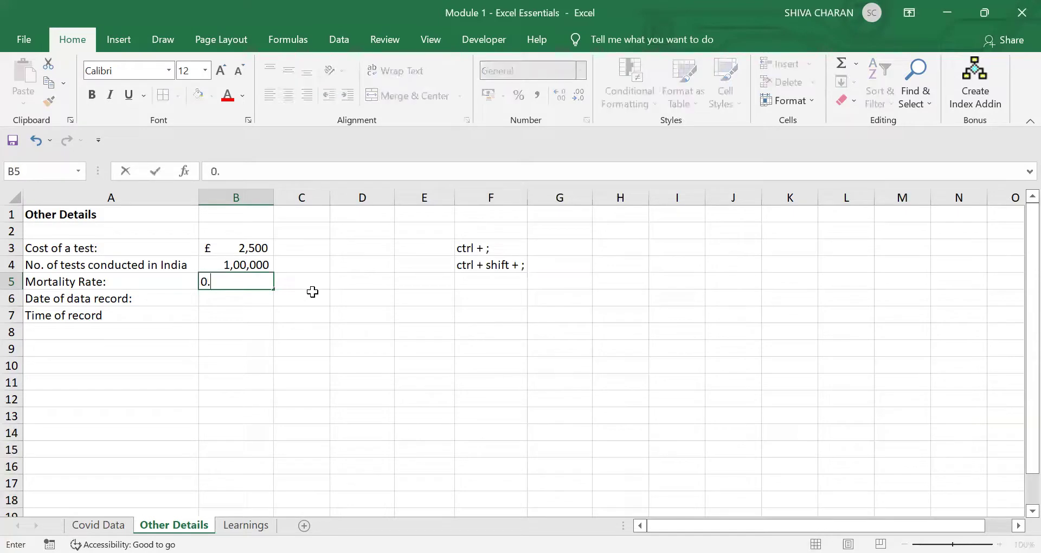
{"action": "type", "text": "02"}
{"action": "key", "text": "Return"}
Format the mortality rate in B5 as a Percentage without decimal places.
{"action": "left_click", "coordinate": [255, 284]}
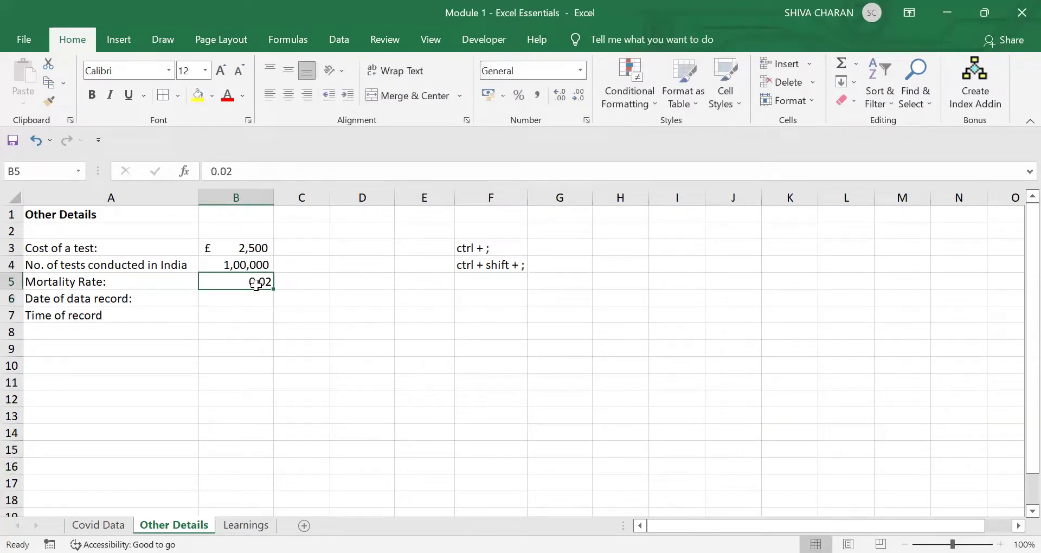
{"action": "left_click", "coordinate": [580, 70]}
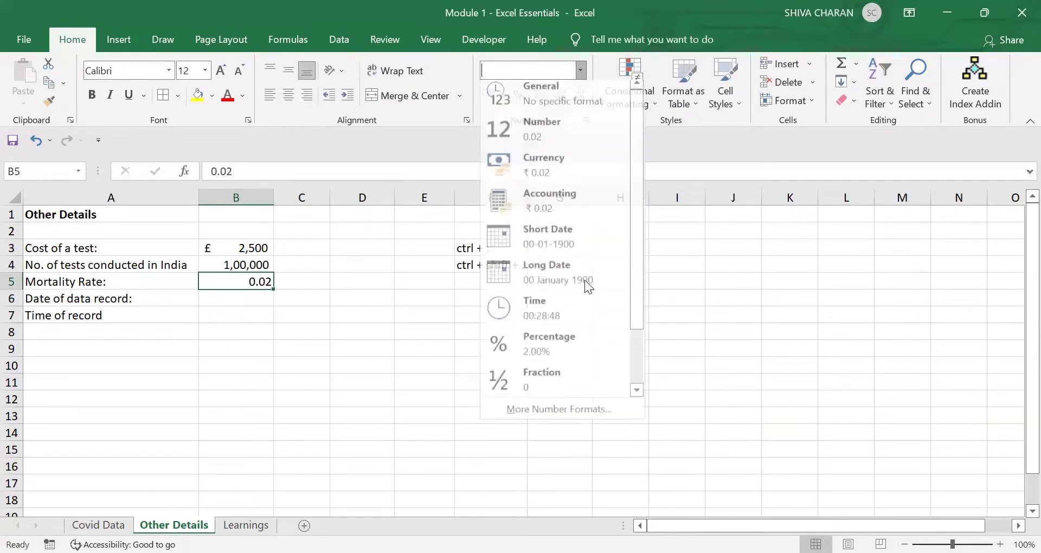
{"action": "left_click", "coordinate": [586, 346]}
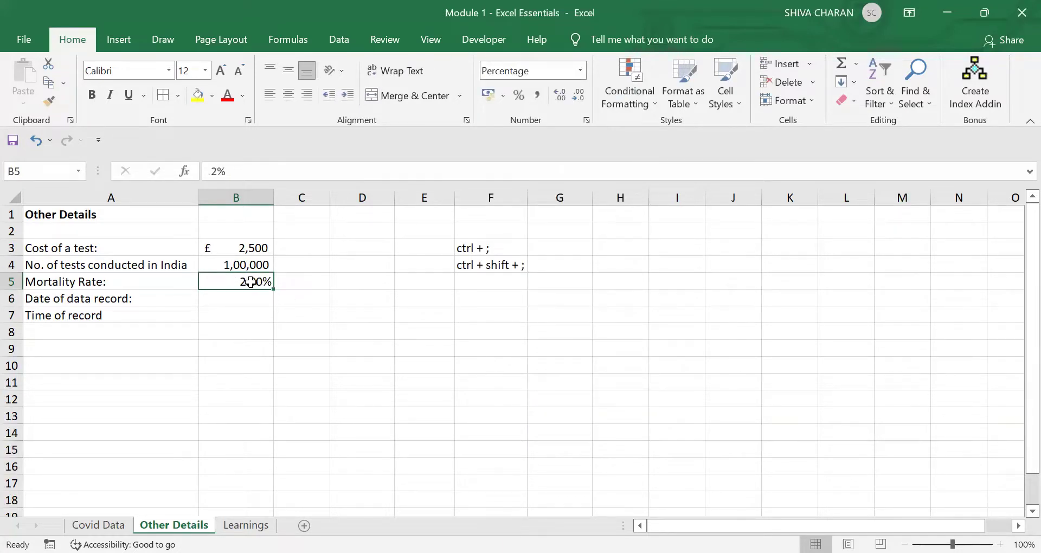
{"action": "double_click", "coordinate": [576, 98]}
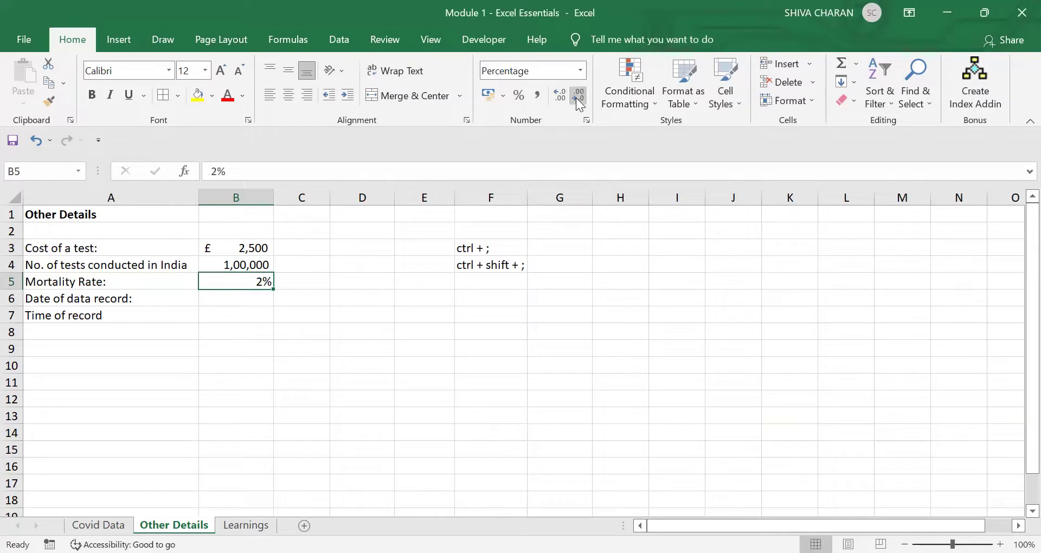
{"action": "left_click", "coordinate": [249, 295]}
{"action": "left_click", "coordinate": [221, 282]}
Insert the current date, 11-05-2022, as the date of data record in B6.
{"action": "left_click", "coordinate": [237, 299]}
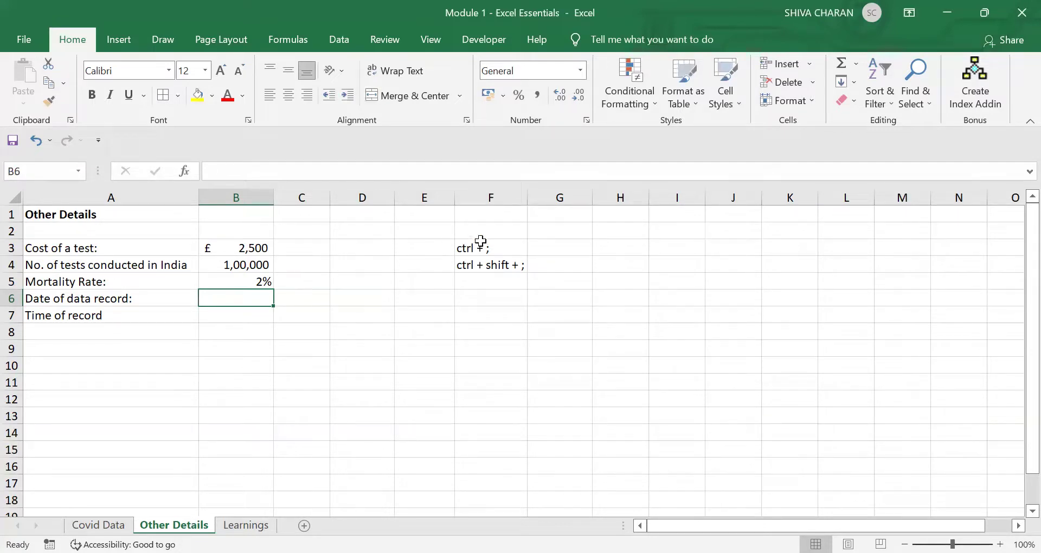
{"action": "left_click", "coordinate": [510, 247]}
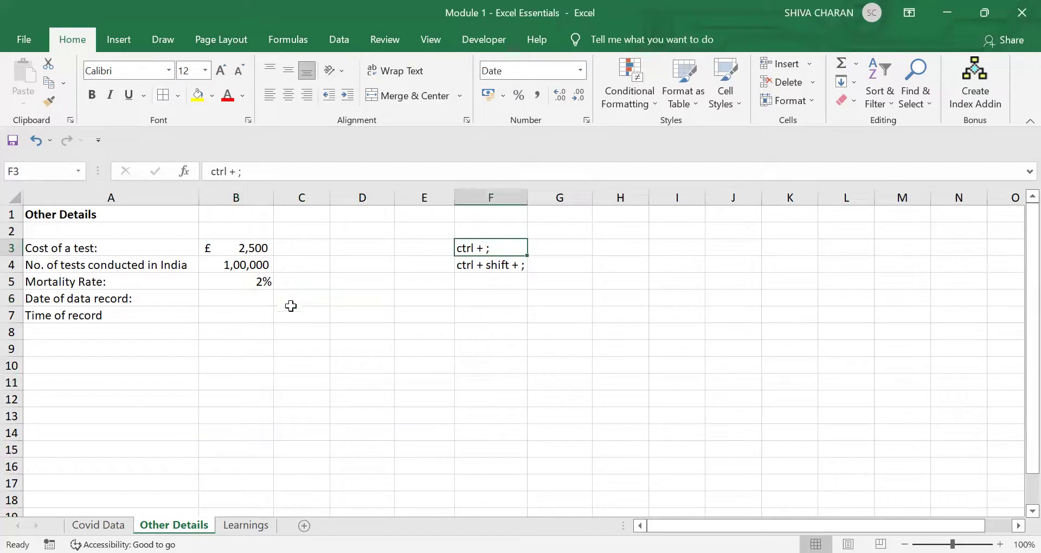
{"action": "left_click", "coordinate": [255, 297]}
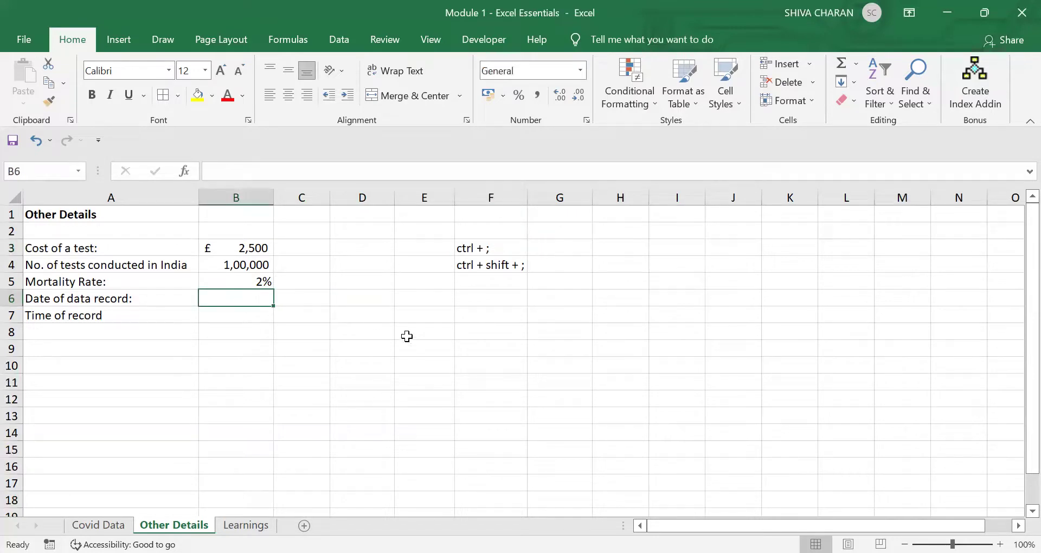
{"action": "key", "text": "ctrl+semicolon"}
{"action": "key", "text": "Return"}
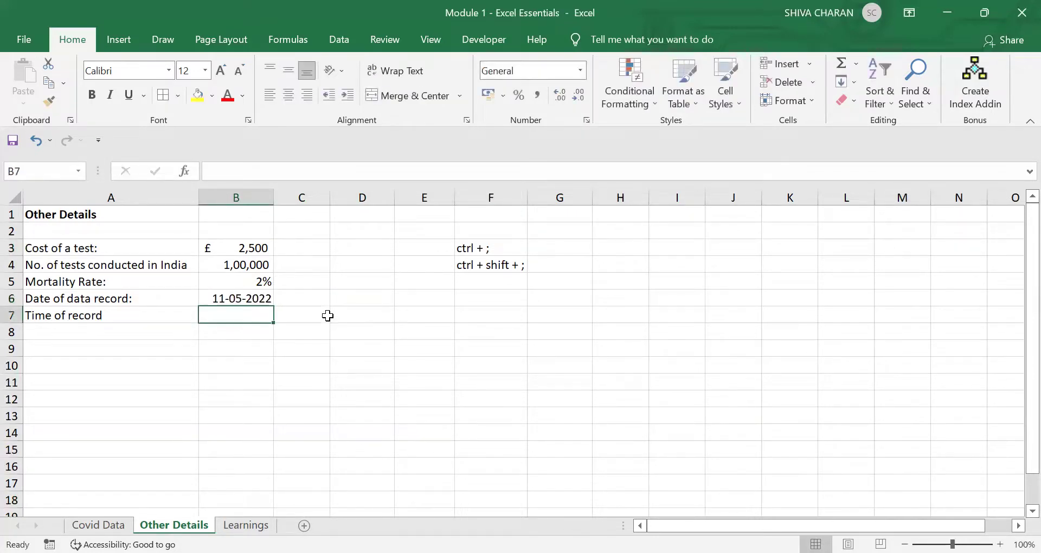
Apply the Long Date format to the date of data record in B6.
{"action": "left_click", "coordinate": [244, 295]}
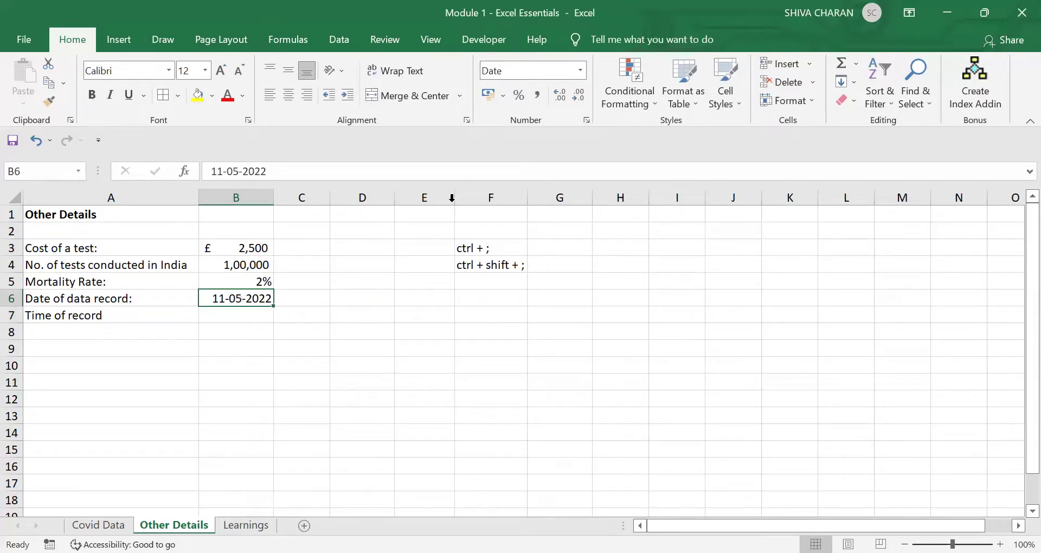
{"action": "left_click", "coordinate": [580, 70]}
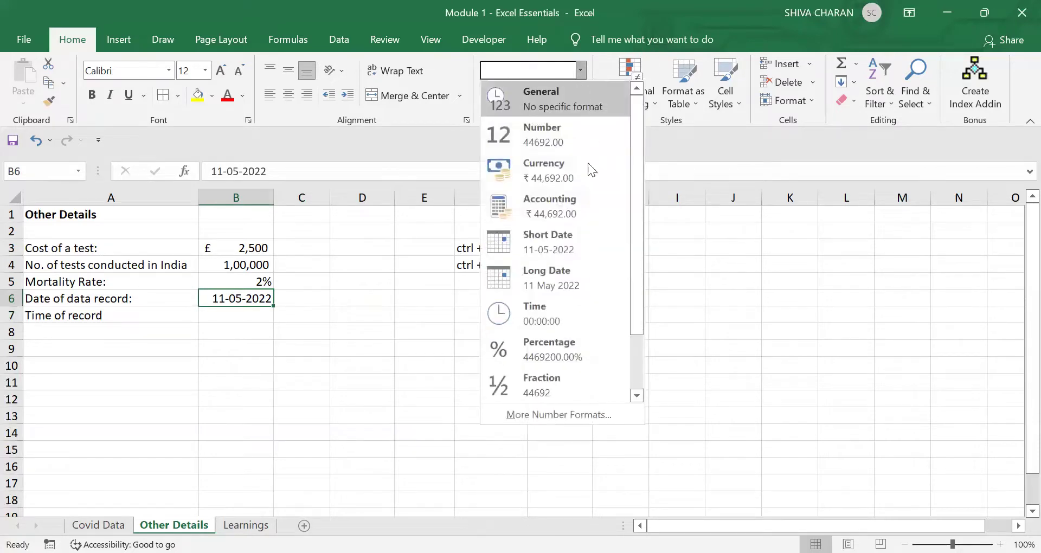
{"action": "left_click", "coordinate": [585, 279]}
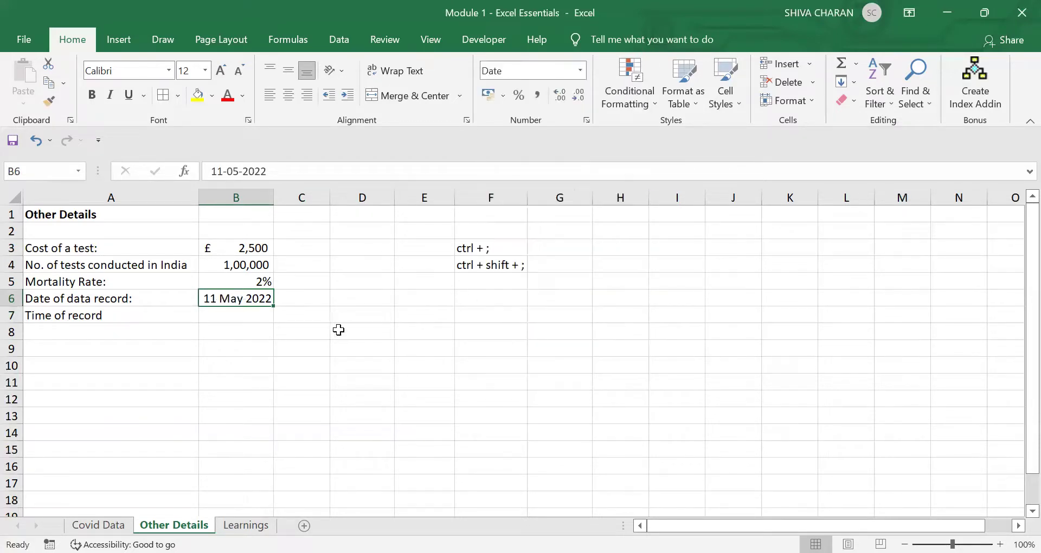
{"action": "left_click", "coordinate": [245, 314]}
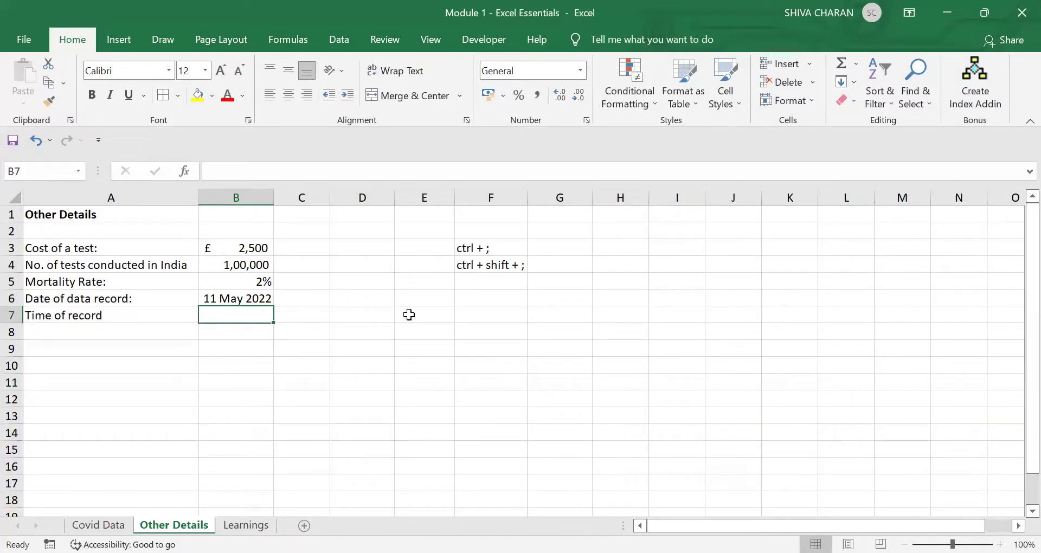
{"action": "left_click", "coordinate": [488, 265]}
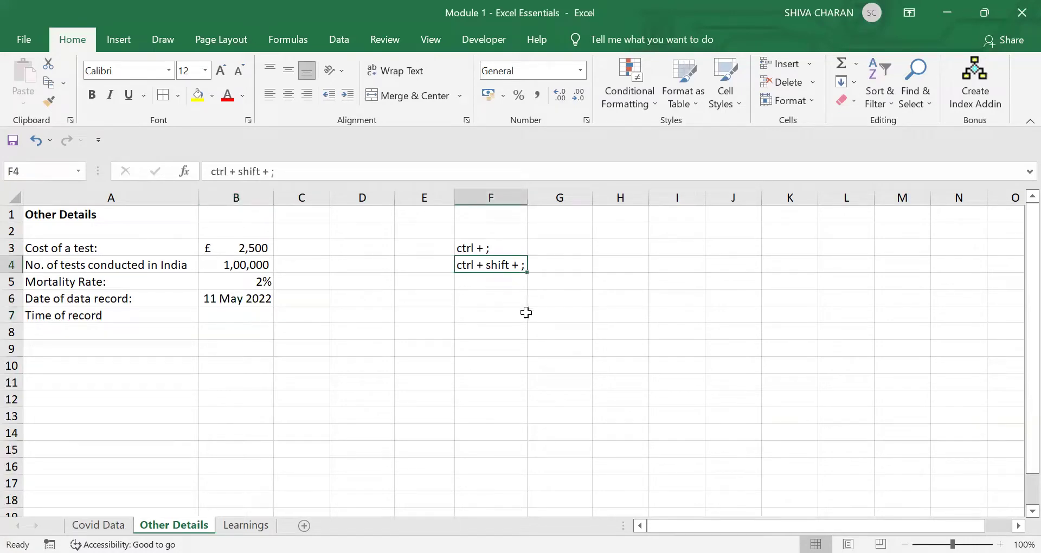
{"action": "key", "text": "ctrl+shift+;"}
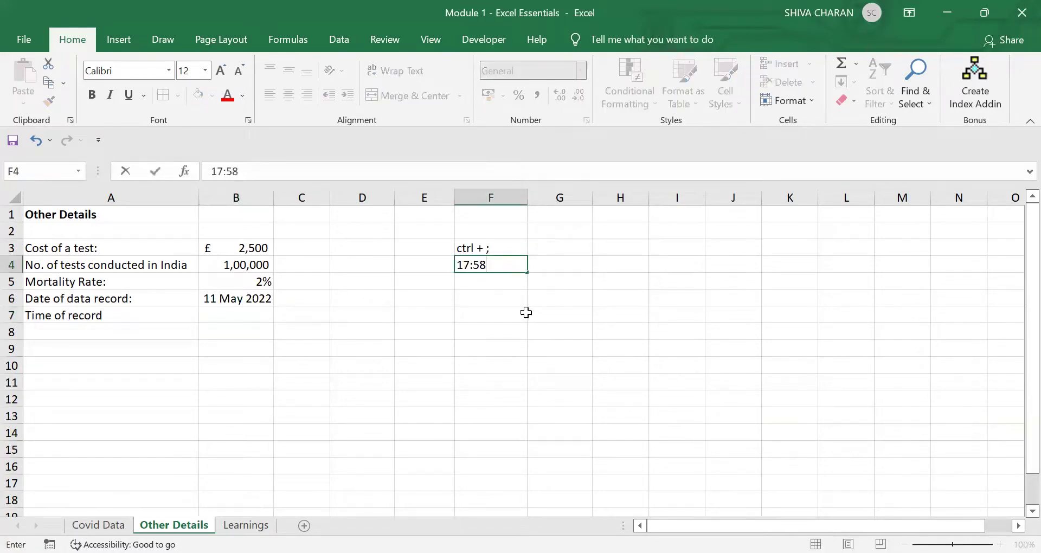
{"action": "left_click", "coordinate": [418, 318]}
{"action": "key", "text": "ctrl+z"}
Insert the current time, 17:58, as the time of record in B7.
{"action": "left_click", "coordinate": [235, 314]}
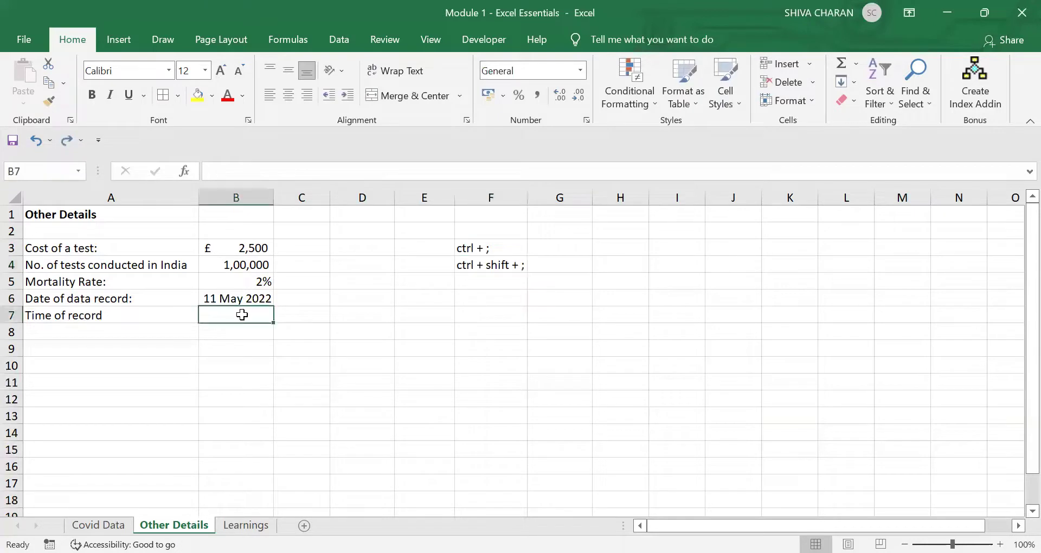
{"action": "key", "text": "ctrl+shift+;"}
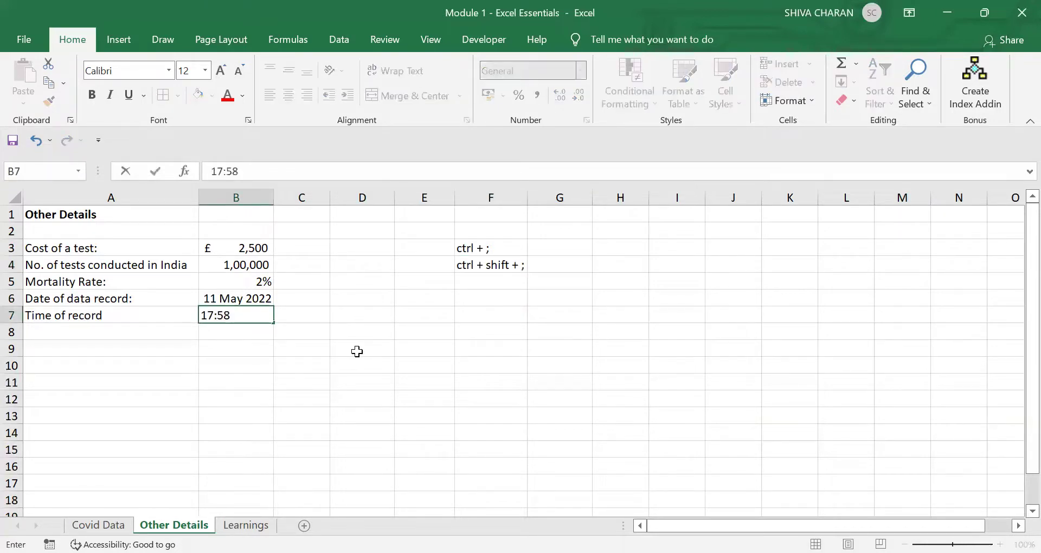
{"action": "key", "text": "Return"}
{"action": "left_click", "coordinate": [268, 316]}
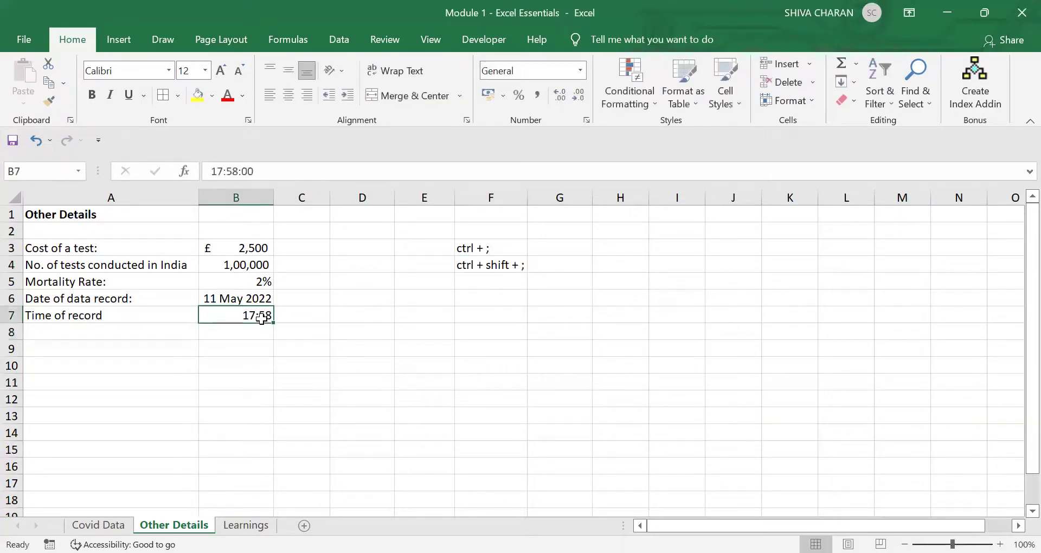
{"action": "left_click", "coordinate": [366, 387]}
Review the labels and formatted values in A3:B7 of the Other Details sheet.
{"action": "left_click", "coordinate": [243, 250]}
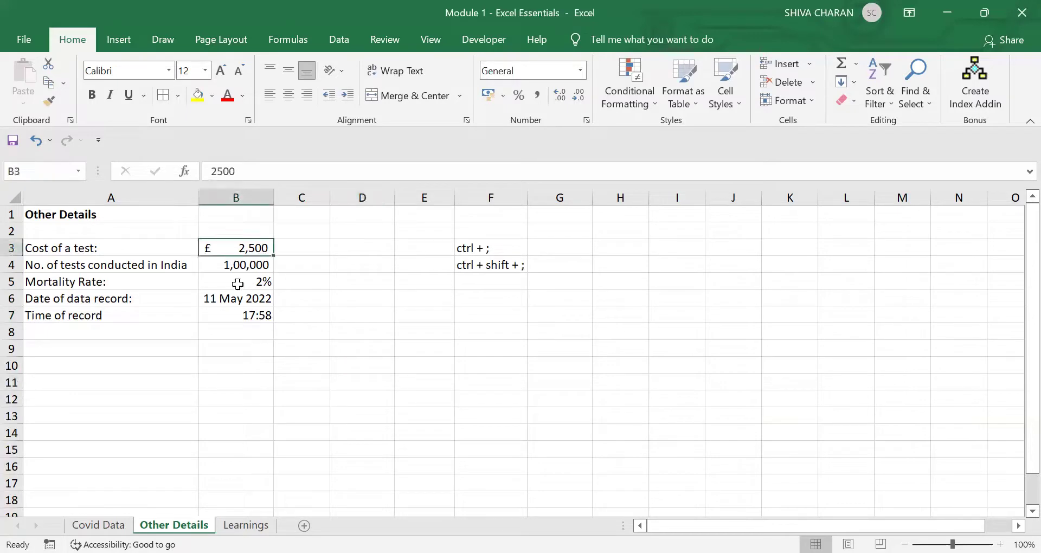
{"action": "left_click_drag", "start_coordinate": [238, 284], "coordinate": [244, 314]}
{"action": "left_click", "coordinate": [264, 368]}
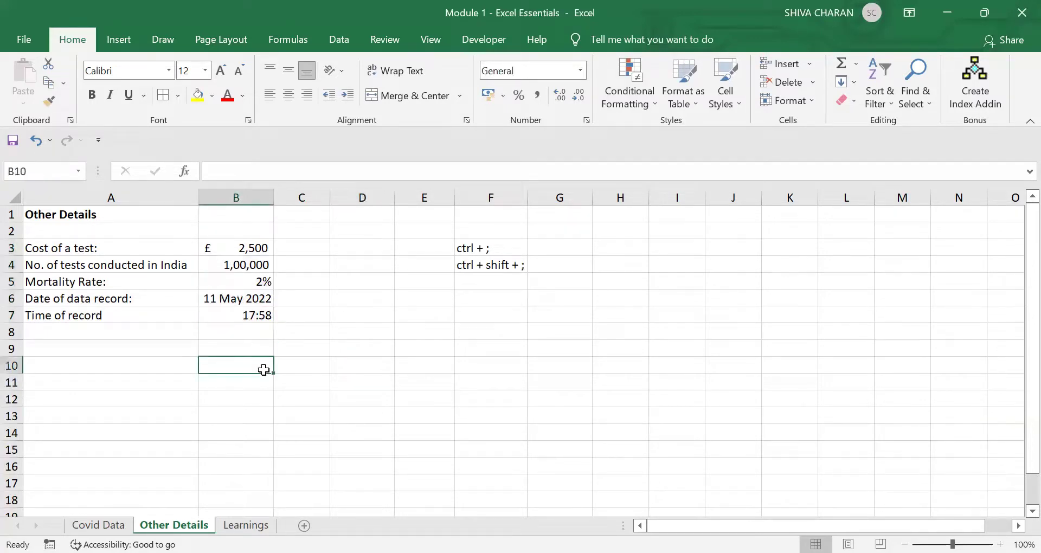
{"action": "left_click_drag", "start_coordinate": [146, 249], "coordinate": [162, 313]}
{"action": "left_click", "coordinate": [214, 354]}
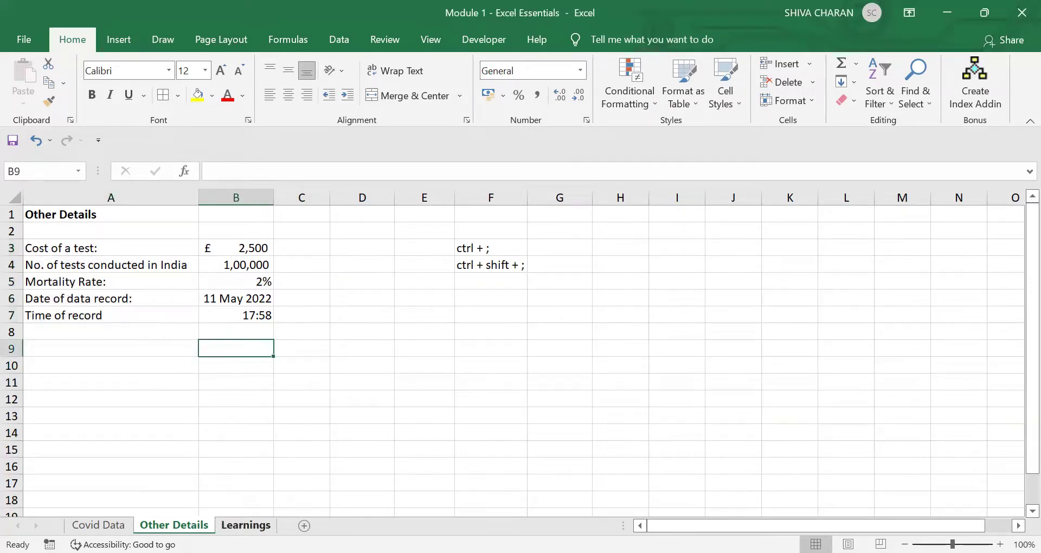
Review the Shortcuts topic on the Learnings sheet and the date and time shortcuts noted in F3:F4 of Other Details.
{"action": "left_click", "coordinate": [246, 526]}
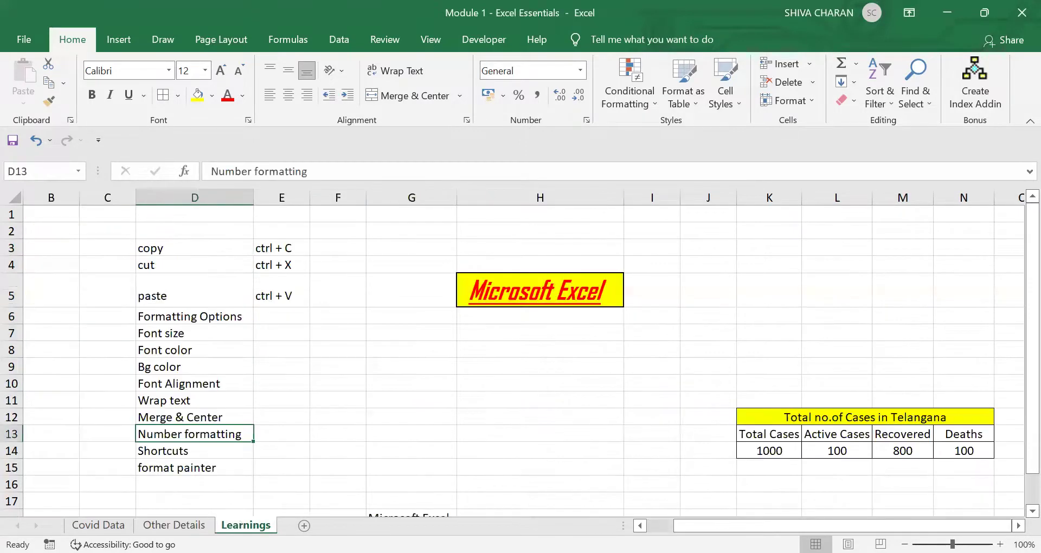
{"action": "left_click", "coordinate": [288, 454]}
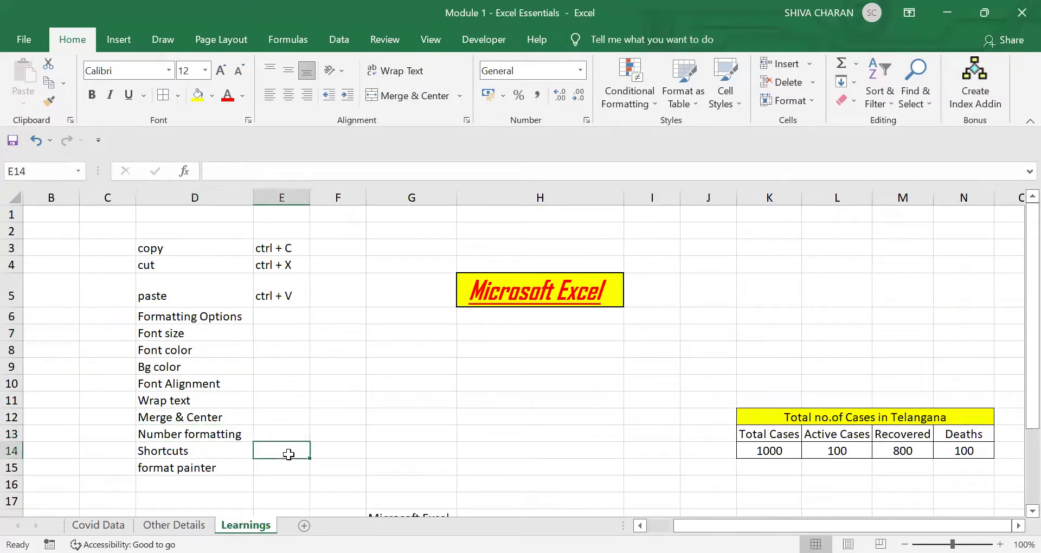
{"action": "left_click", "coordinate": [229, 452]}
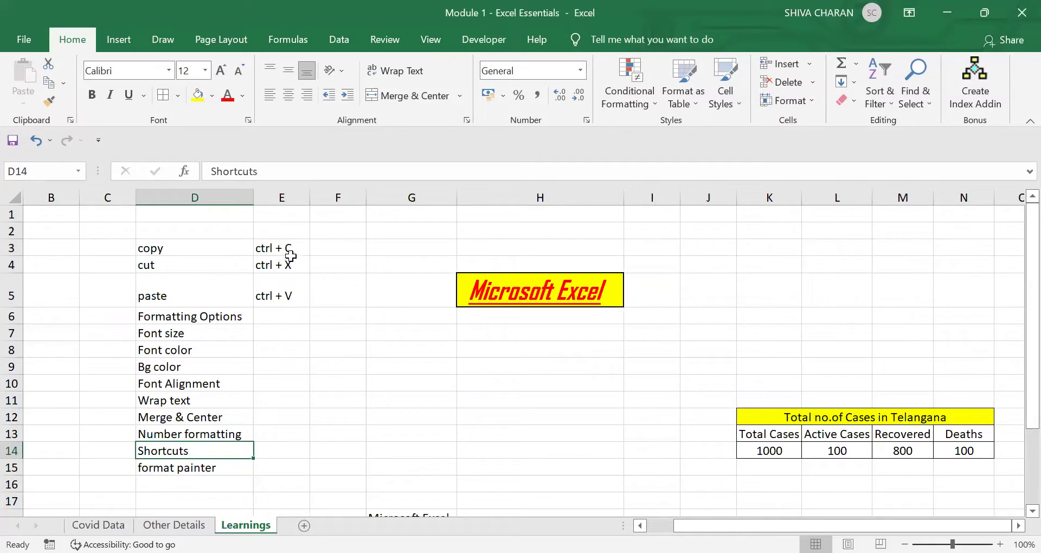
{"action": "left_click", "coordinate": [185, 525]}
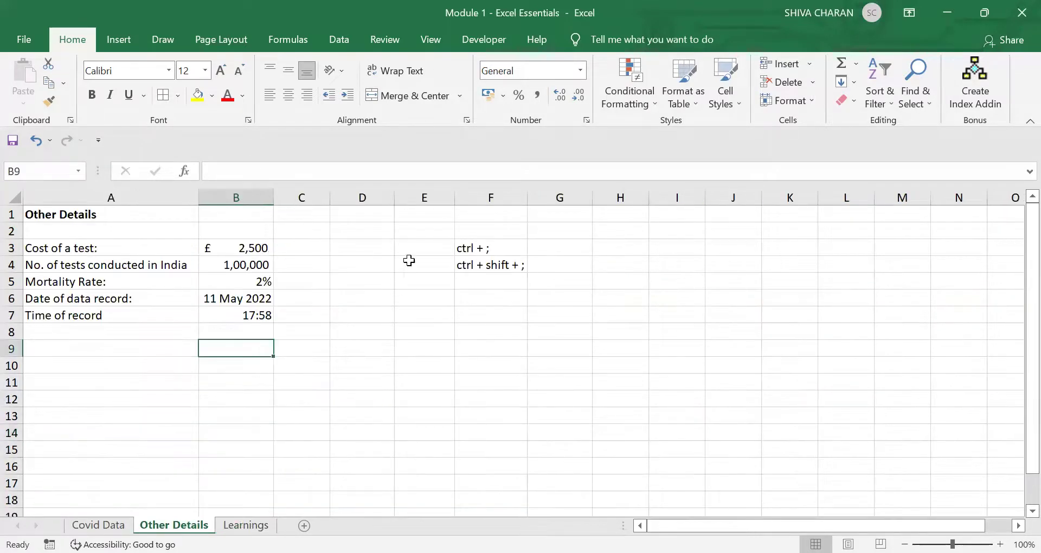
{"action": "left_click_drag", "start_coordinate": [471, 248], "coordinate": [487, 263]}
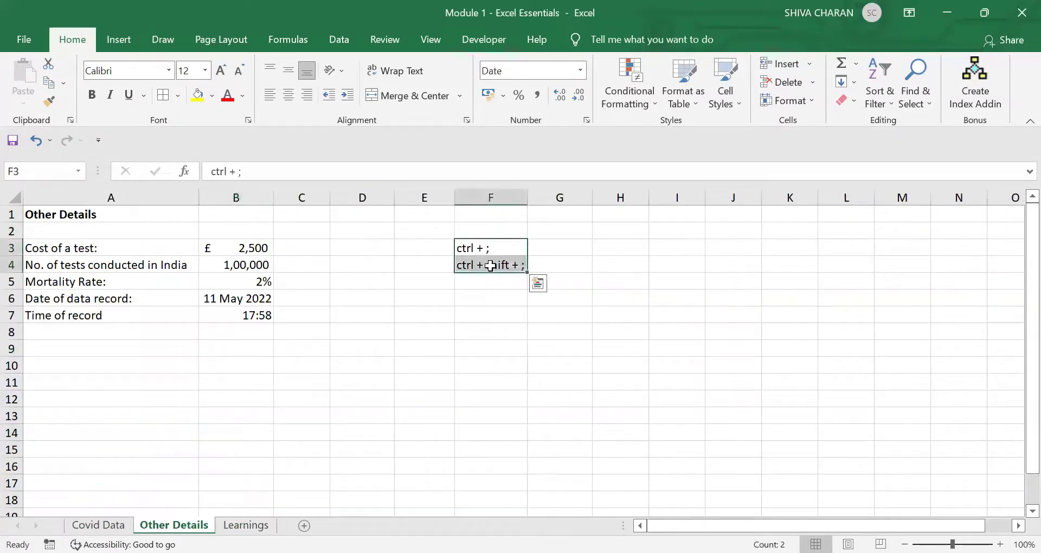
{"action": "left_click", "coordinate": [333, 444]}
On the Covid Data sheet, select the Patient No. column from A1 to the last record and return to A1.
{"action": "key", "text": "ctrl+Page_Up"}
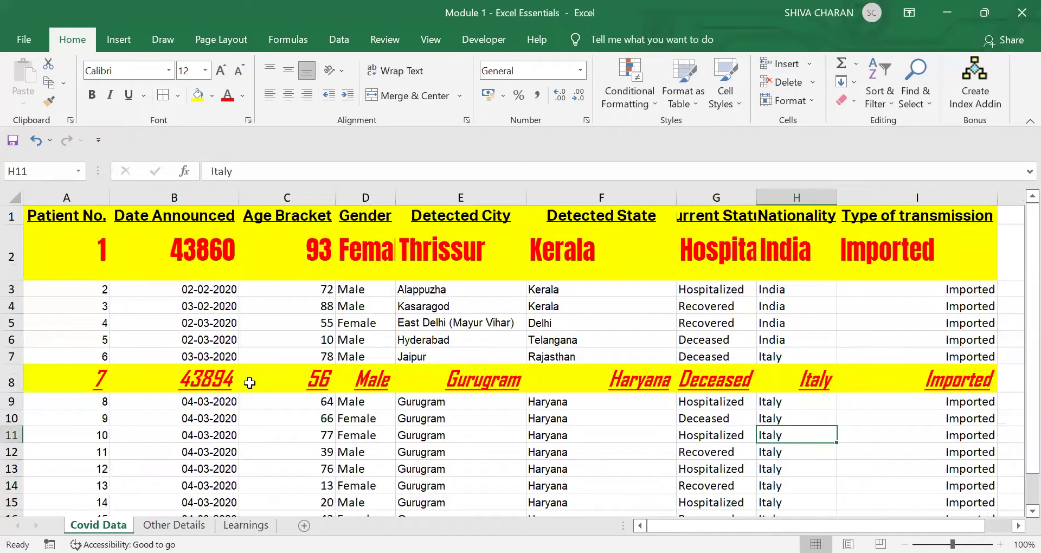
{"action": "left_click", "coordinate": [61, 217]}
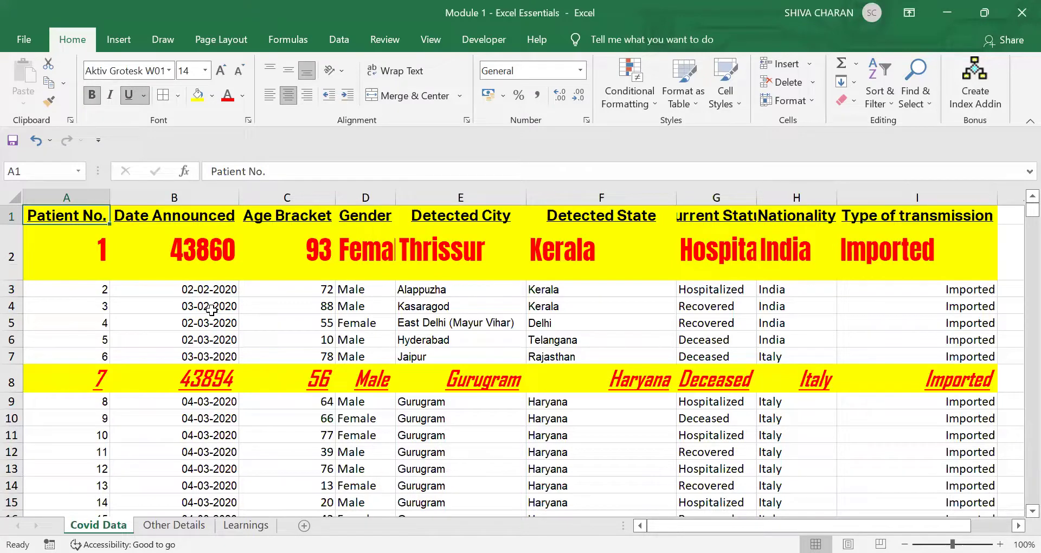
{"action": "key", "text": "ctrl+space"}
{"action": "key", "text": "ctrl+shift+Down"}
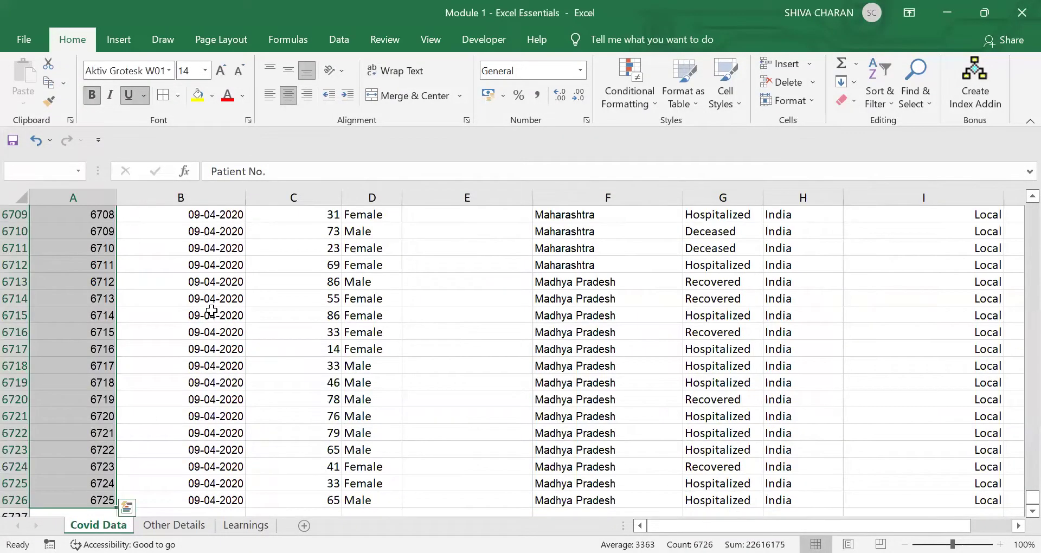
{"action": "key", "text": "ctrl+Home"}
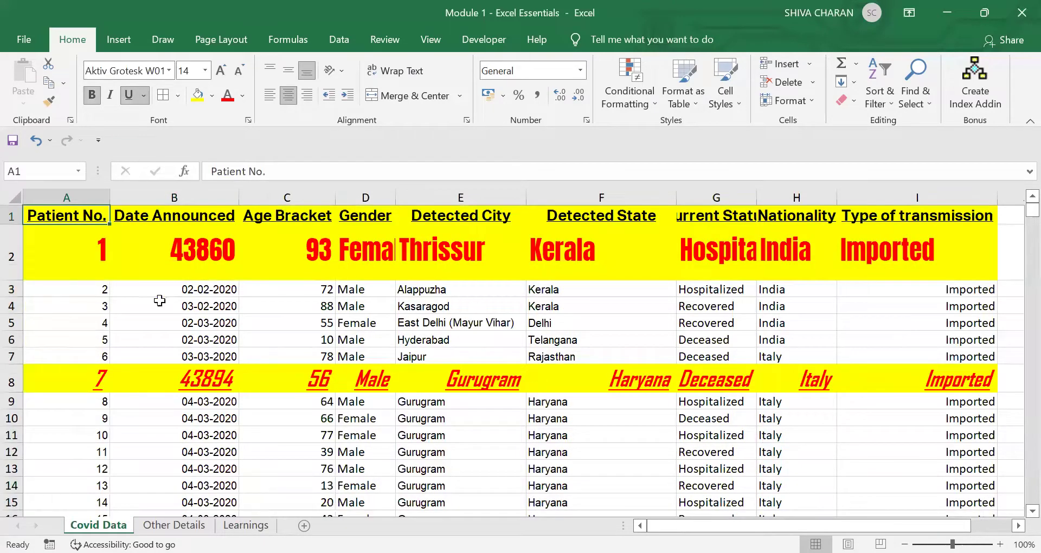
Look through the first patient records, jump to the last Patient No. entry in column A and return to the header.
{"action": "left_click", "coordinate": [80, 262]}
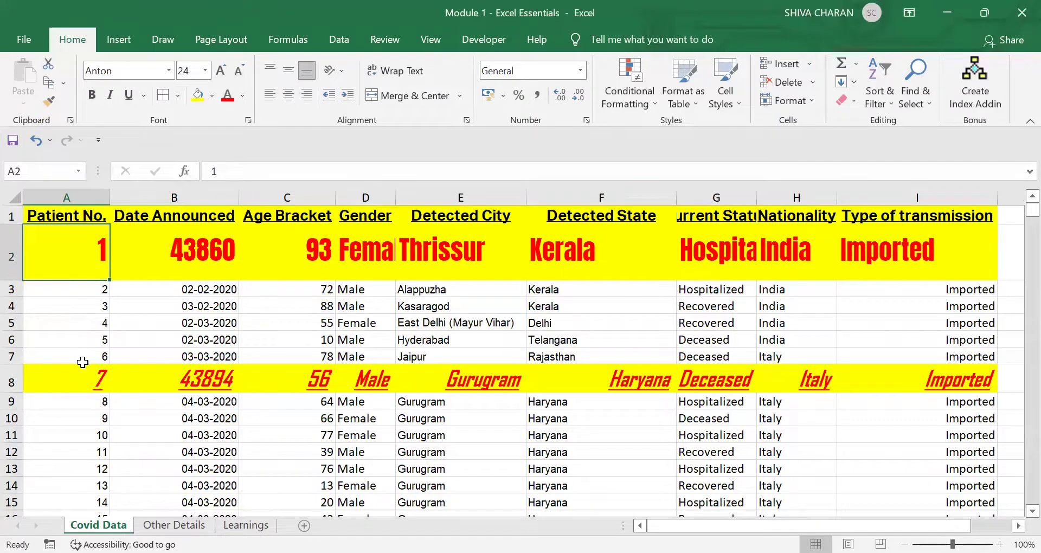
{"action": "scroll", "coordinate": [82, 362], "scroll_direction": "down", "scroll_amount": 2}
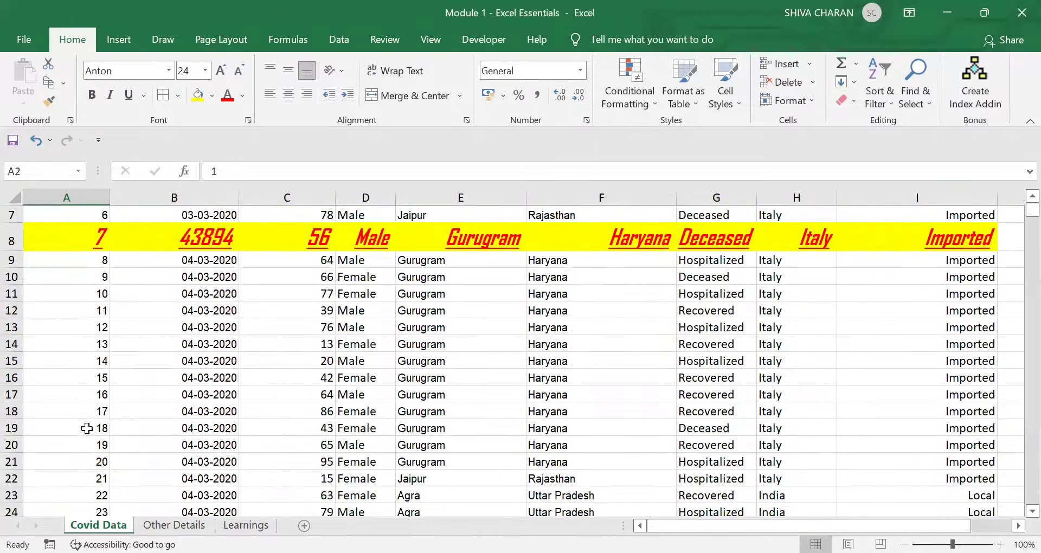
{"action": "scroll", "coordinate": [86, 430], "scroll_direction": "down", "scroll_amount": 2}
{"action": "scroll", "coordinate": [84, 430], "scroll_direction": "up", "scroll_amount": 4}
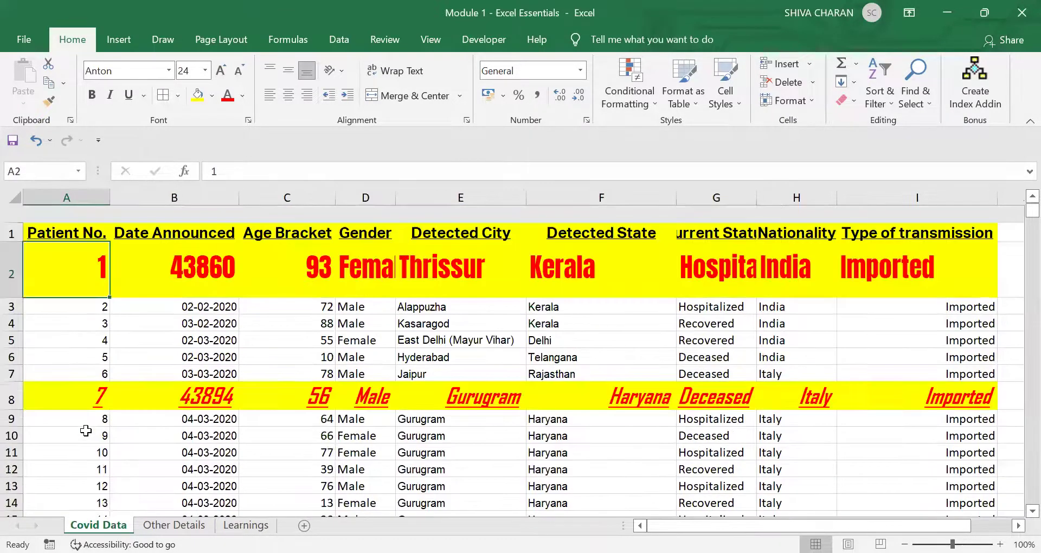
{"action": "scroll", "coordinate": [85, 218], "scroll_direction": "down", "scroll_amount": 1}
{"action": "left_click", "coordinate": [83, 216]}
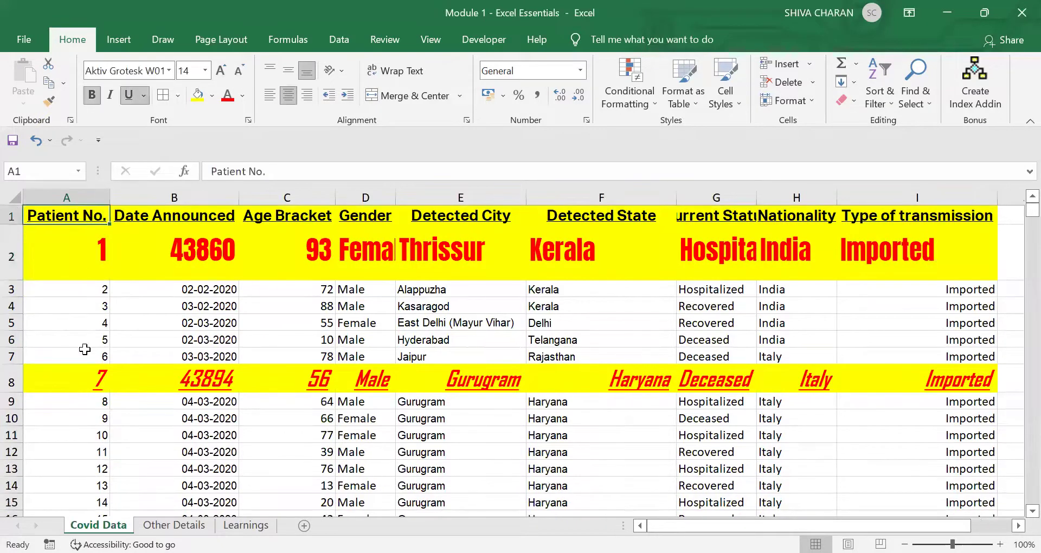
{"action": "left_click", "coordinate": [85, 406]}
{"action": "left_click", "coordinate": [76, 217]}
{"action": "key", "text": "ctrl+Down"}
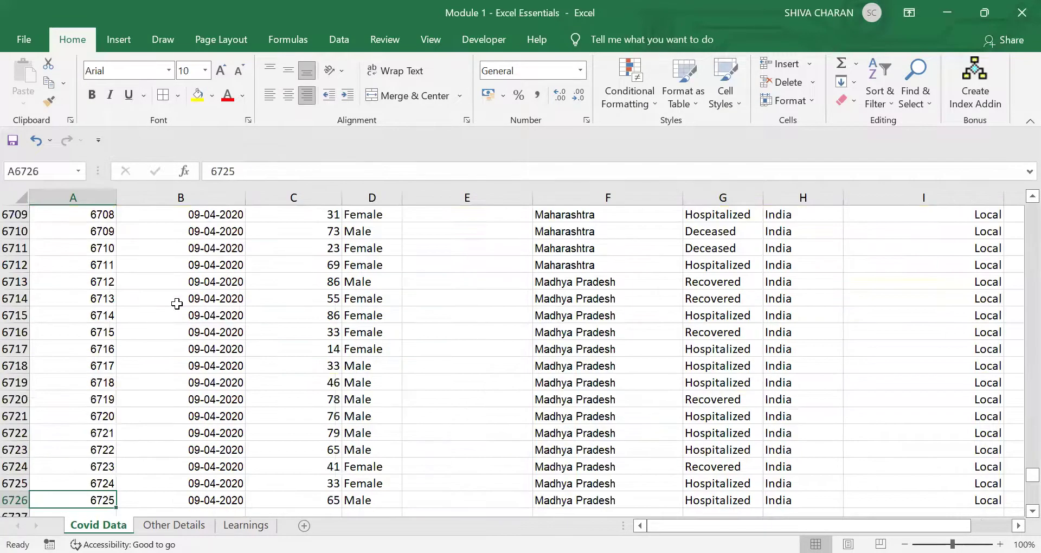
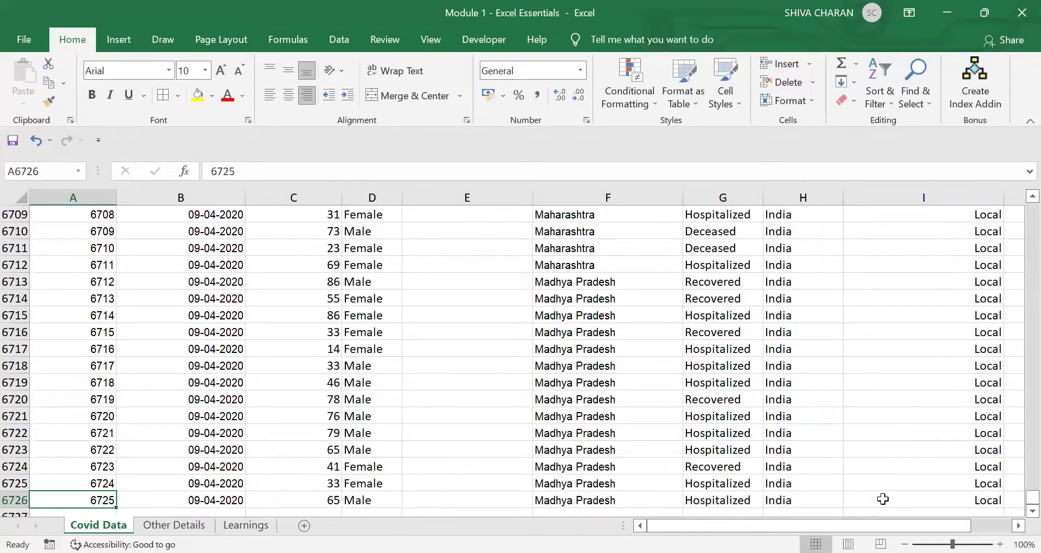
{"action": "key", "text": "ctrl+Up"}
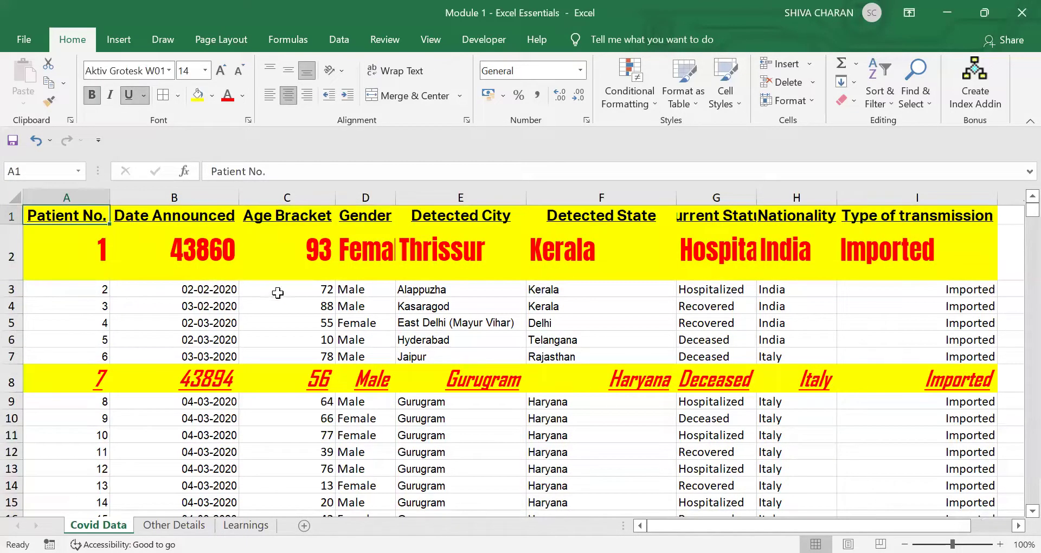
Fit the width of the Gender column to its contents.
{"action": "double_click", "coordinate": [398, 200]}
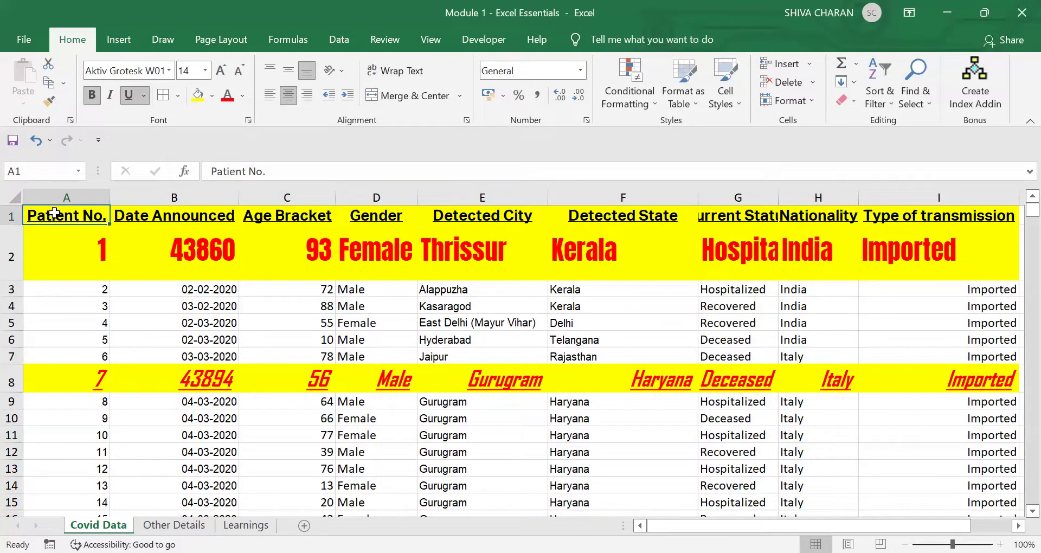
Select the header row from Patient No. through Type of transmission and reduce the selection back to A1.
{"action": "left_click_drag", "start_coordinate": [206, 209], "coordinate": [745, 209]}
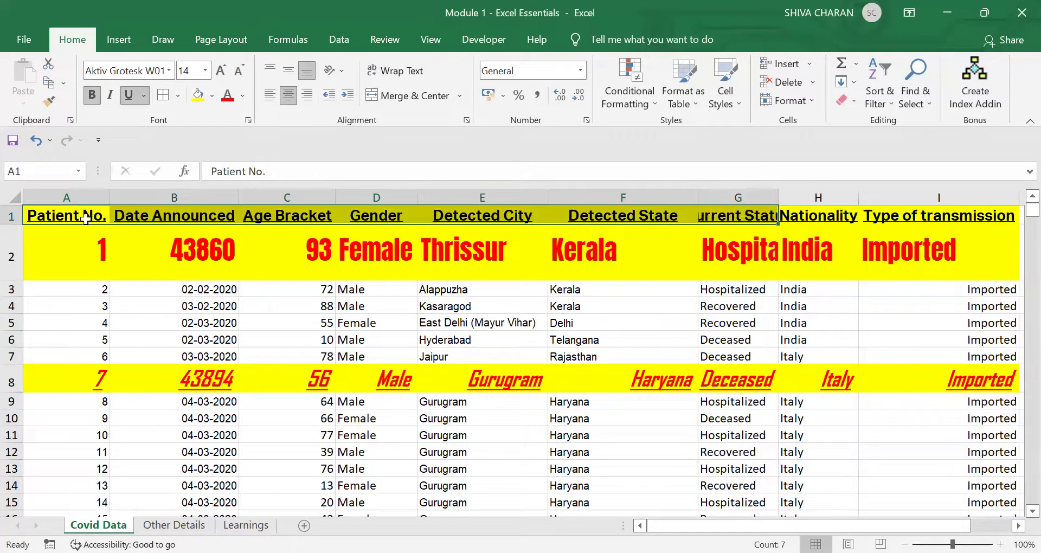
{"action": "left_click", "coordinate": [84, 217]}
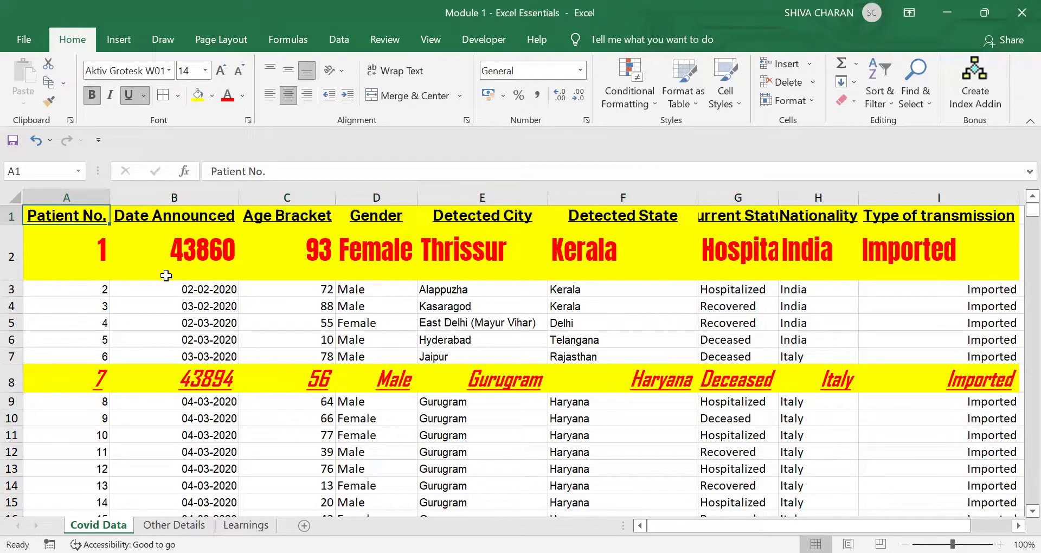
{"action": "key", "text": "ctrl+Right"}
{"action": "key", "text": "Left"}
{"action": "key", "text": "Left"}
{"action": "key", "text": "Left"}
{"action": "key", "text": "Left"}
{"action": "key", "text": "Left"}
{"action": "key", "text": "Left"}
{"action": "key", "text": "Left"}
{"action": "key", "text": "Left"}
{"action": "key", "text": "ctrl+shift+Right"}
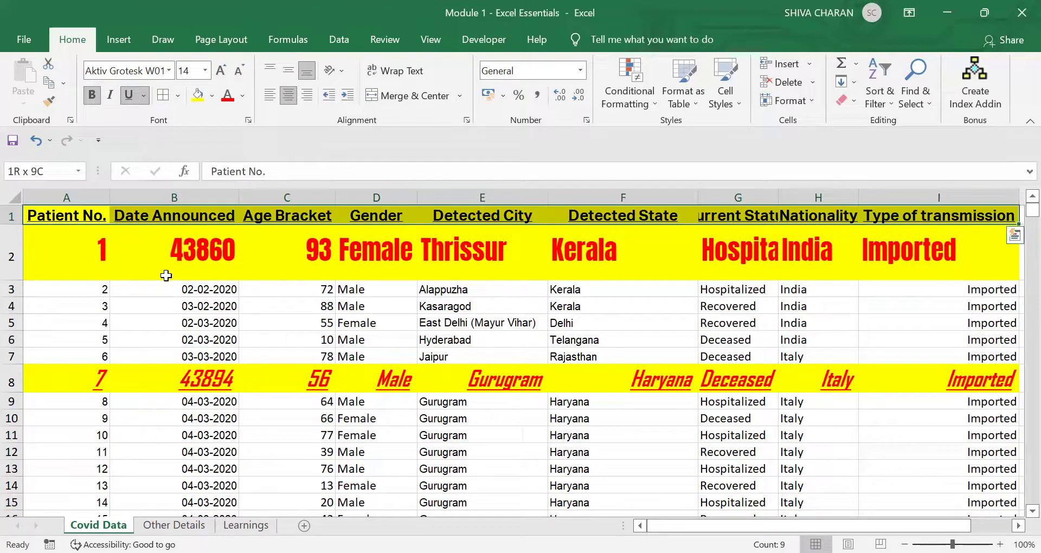
{"action": "key", "text": "ctrl+shift+Left"}
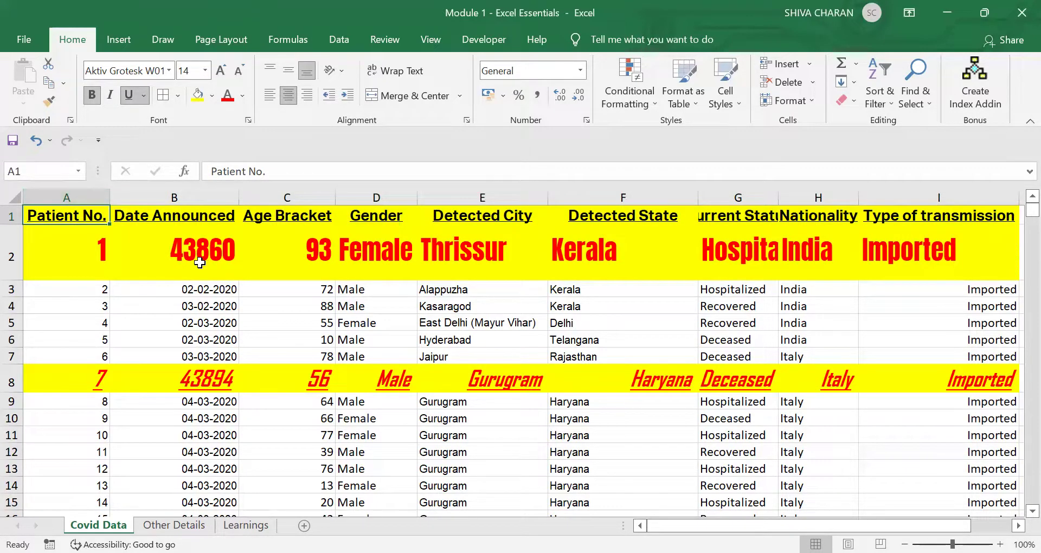
Extend the selection from A1 to the last patient record and back, and select the entire data range from B2.
{"action": "key", "text": "ctrl+shift+Down"}
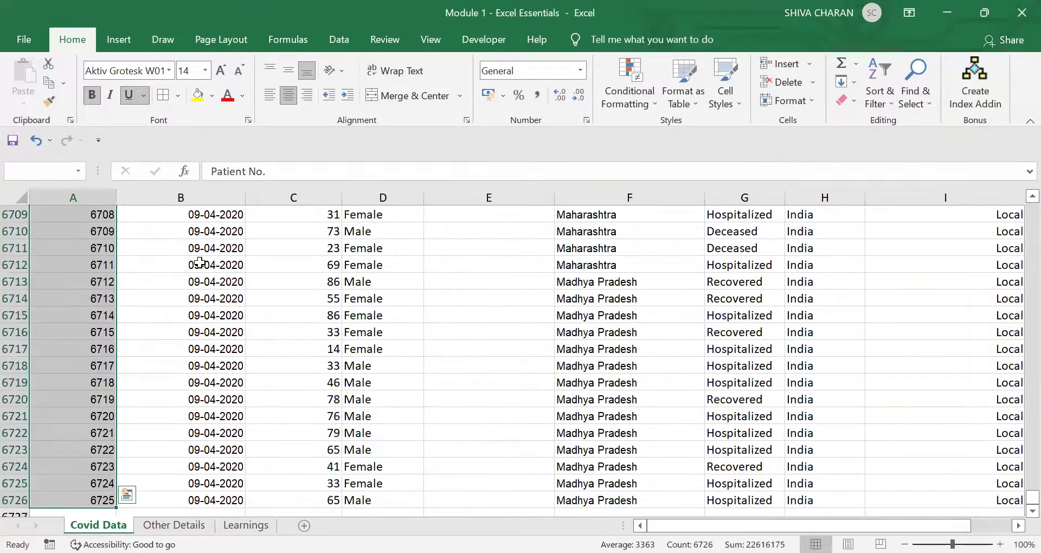
{"action": "key", "text": "ctrl+shift+Up"}
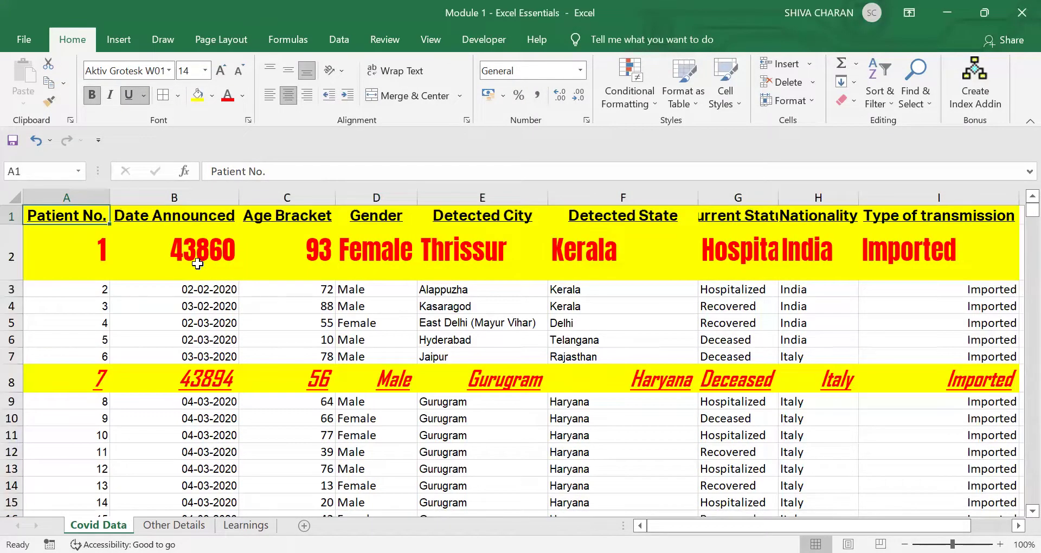
{"action": "left_click", "coordinate": [172, 264]}
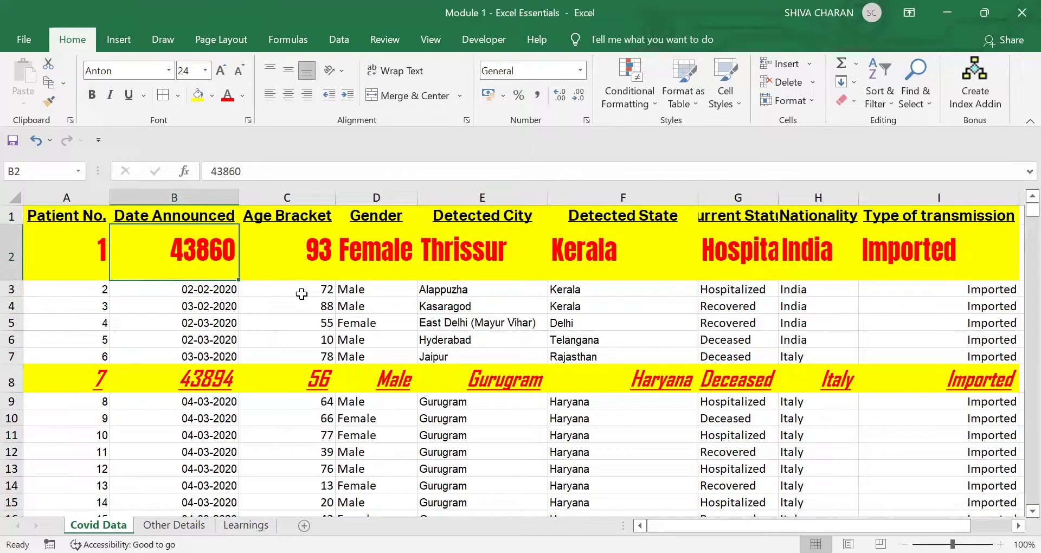
{"action": "key", "text": "ctrl+a"}
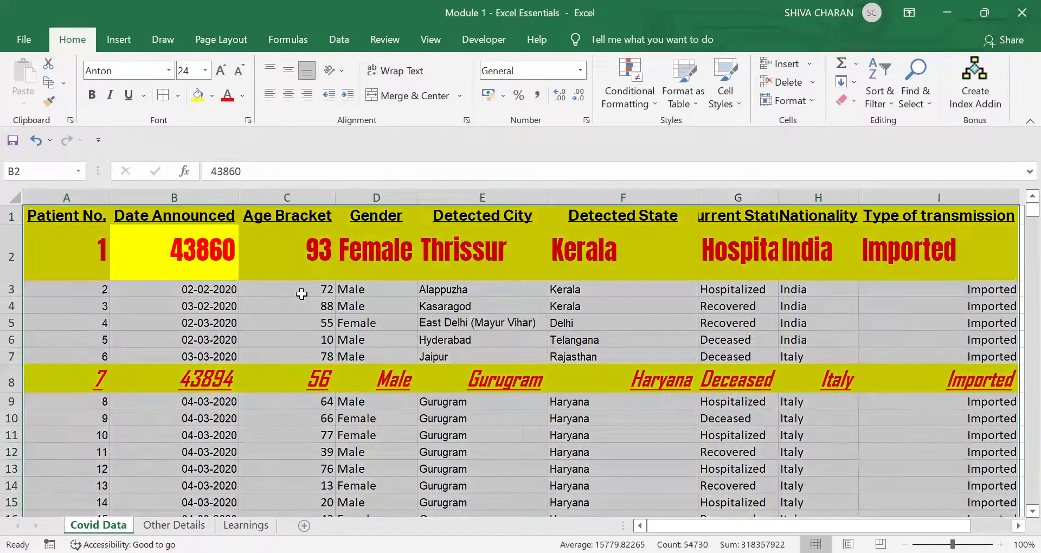
{"action": "left_click", "coordinate": [307, 373]}
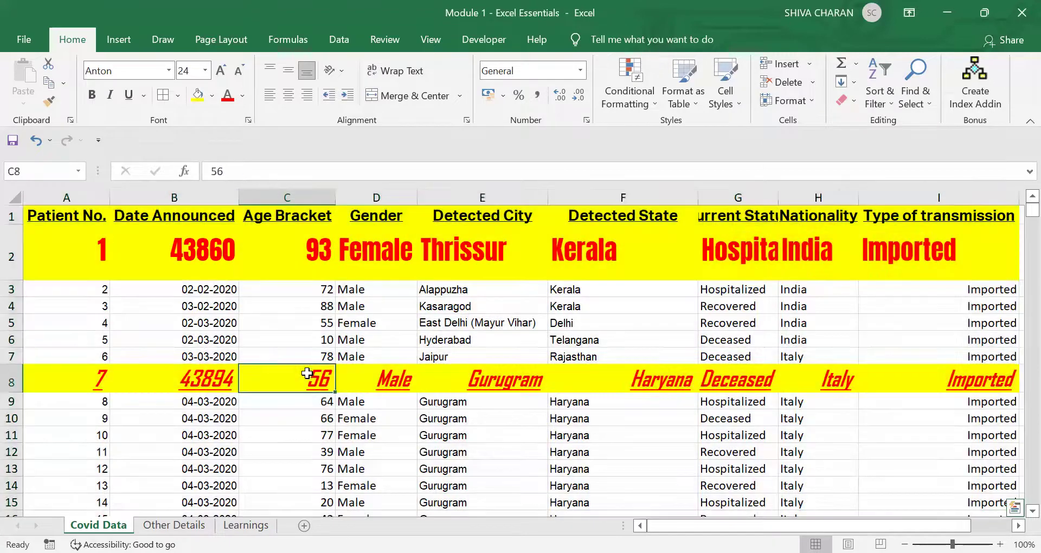
Review the list of covered topics in D3:D15 of the Learnings sheet.
{"action": "left_click", "coordinate": [174, 524]}
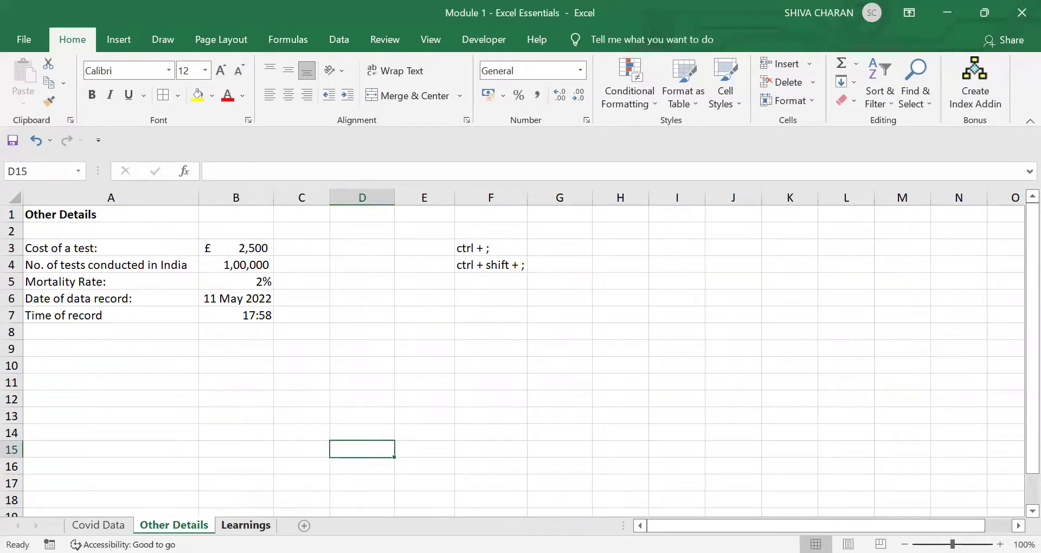
{"action": "left_click", "coordinate": [246, 525]}
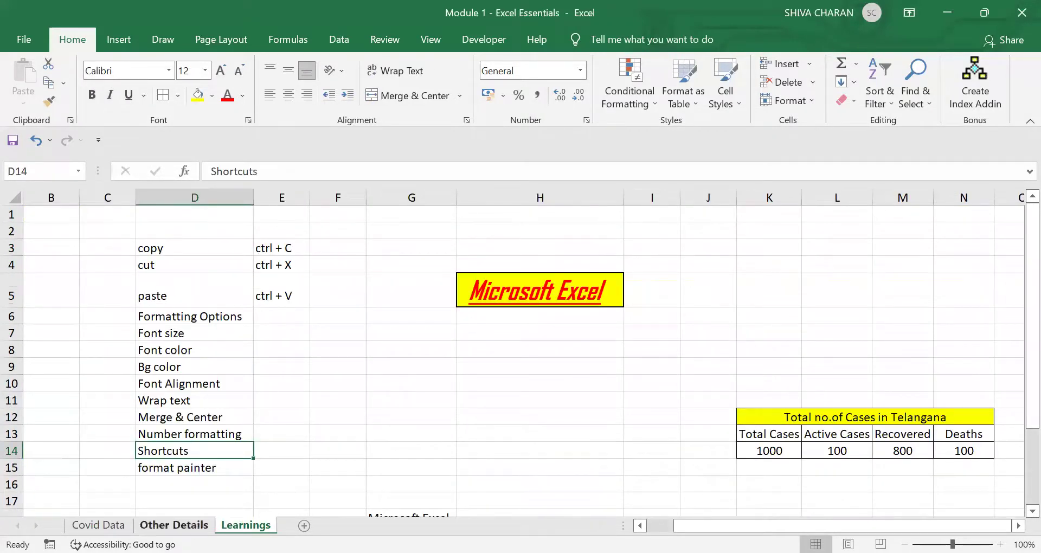
{"action": "left_click", "coordinate": [473, 472]}
{"action": "left_click", "coordinate": [211, 248]}
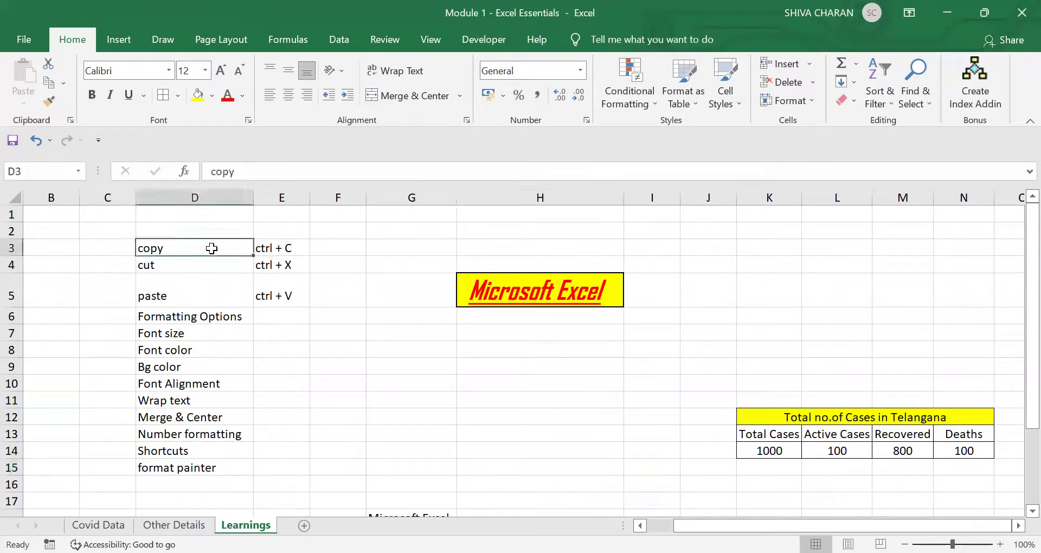
{"action": "left_click_drag", "start_coordinate": [211, 247], "coordinate": [246, 459]}
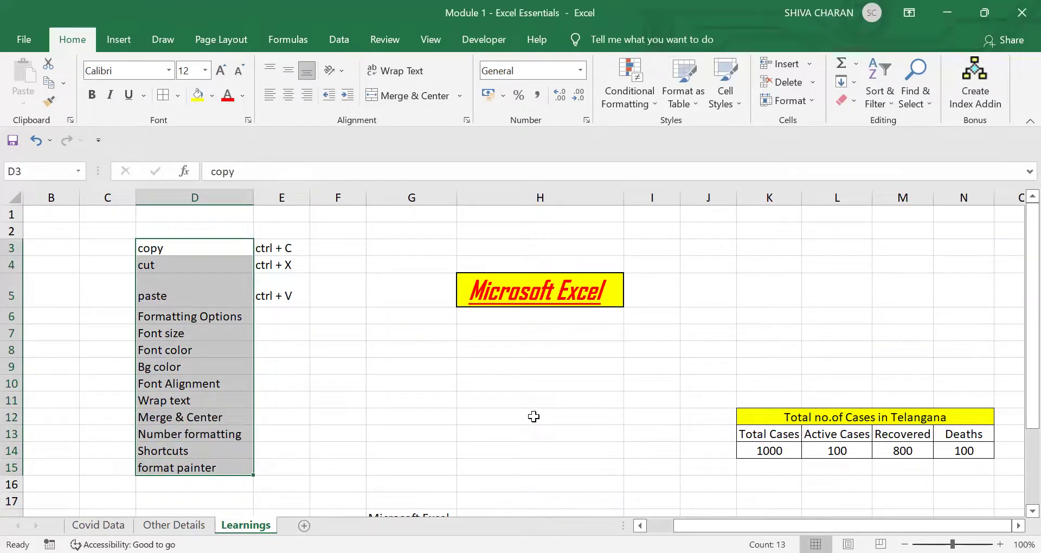
{"action": "left_click", "coordinate": [534, 416]}
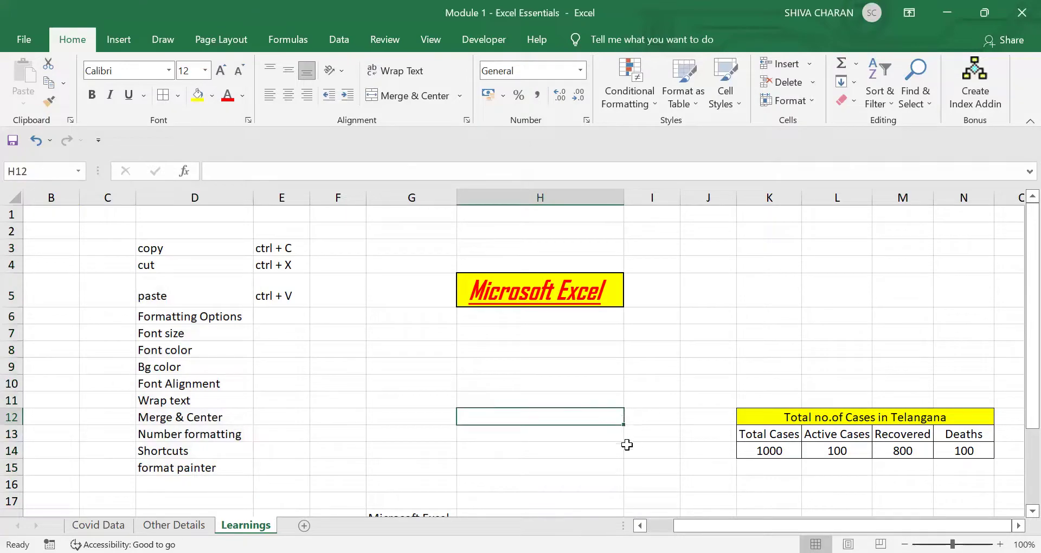